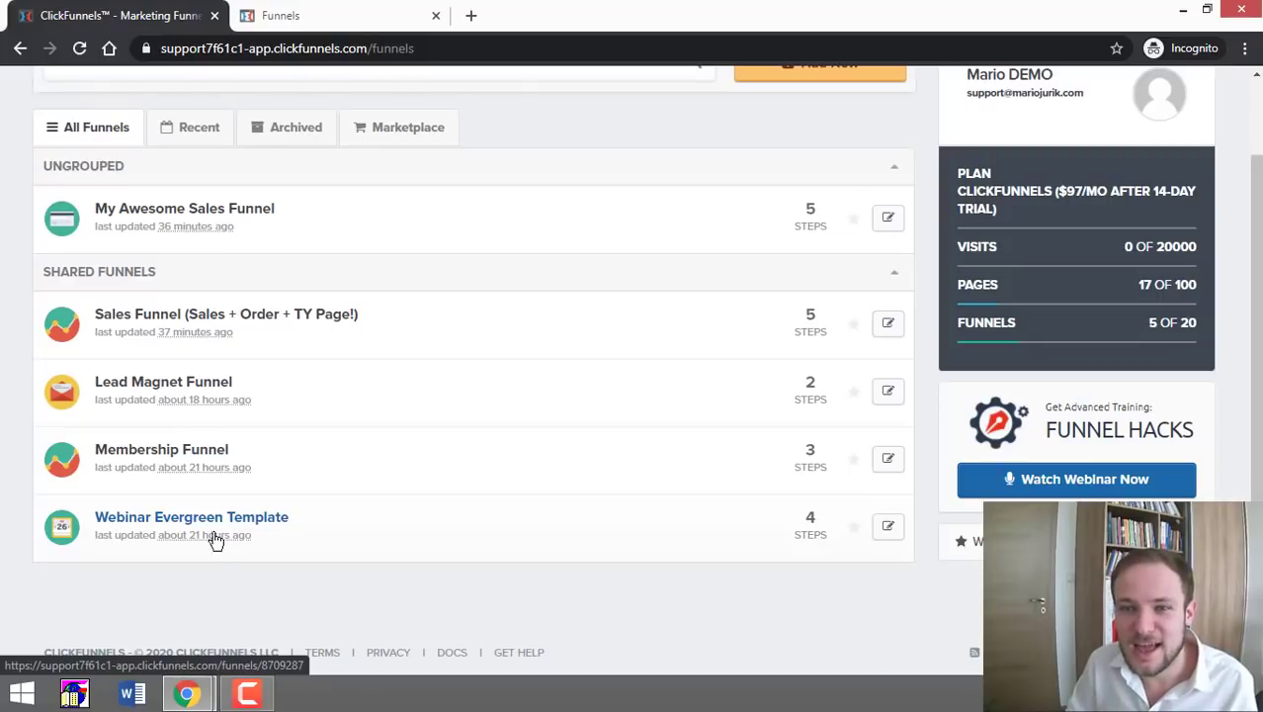
Step: Look through the free funnel templates on the Funnels page, including the webinar funnel, and return to the funnel list
left_click(326, 18)
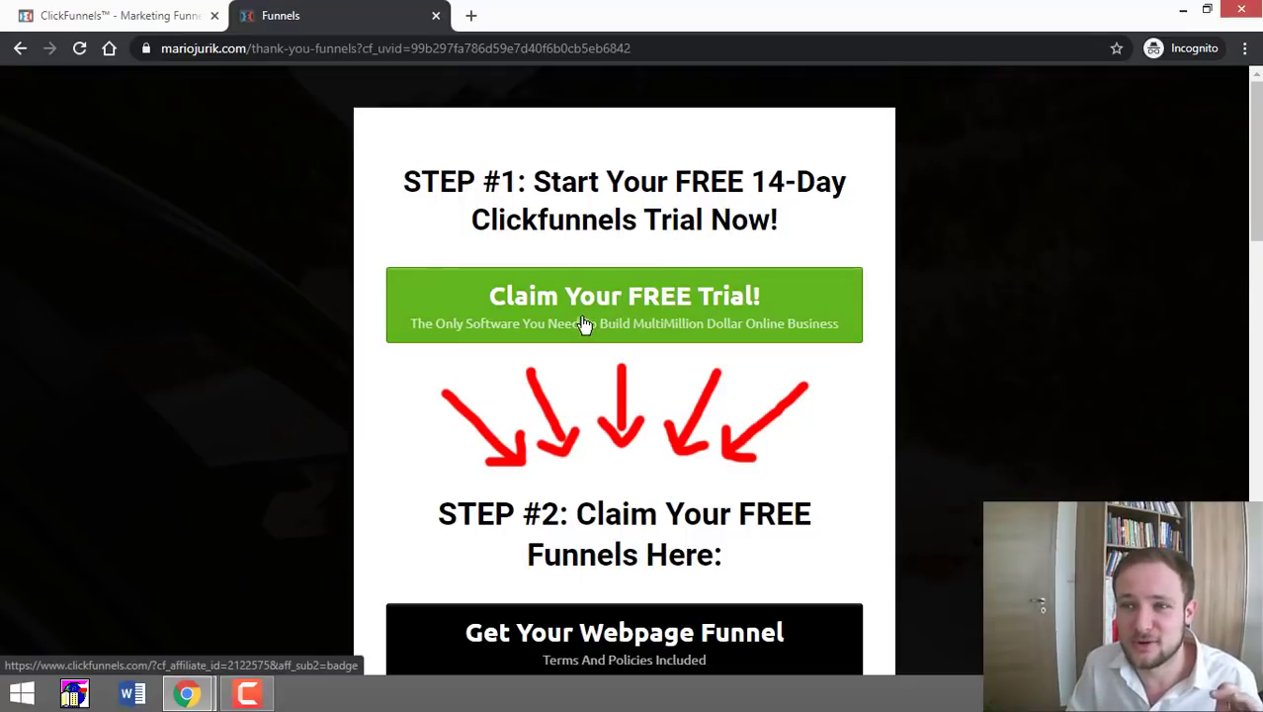
scroll(650, 325, "down", 5)
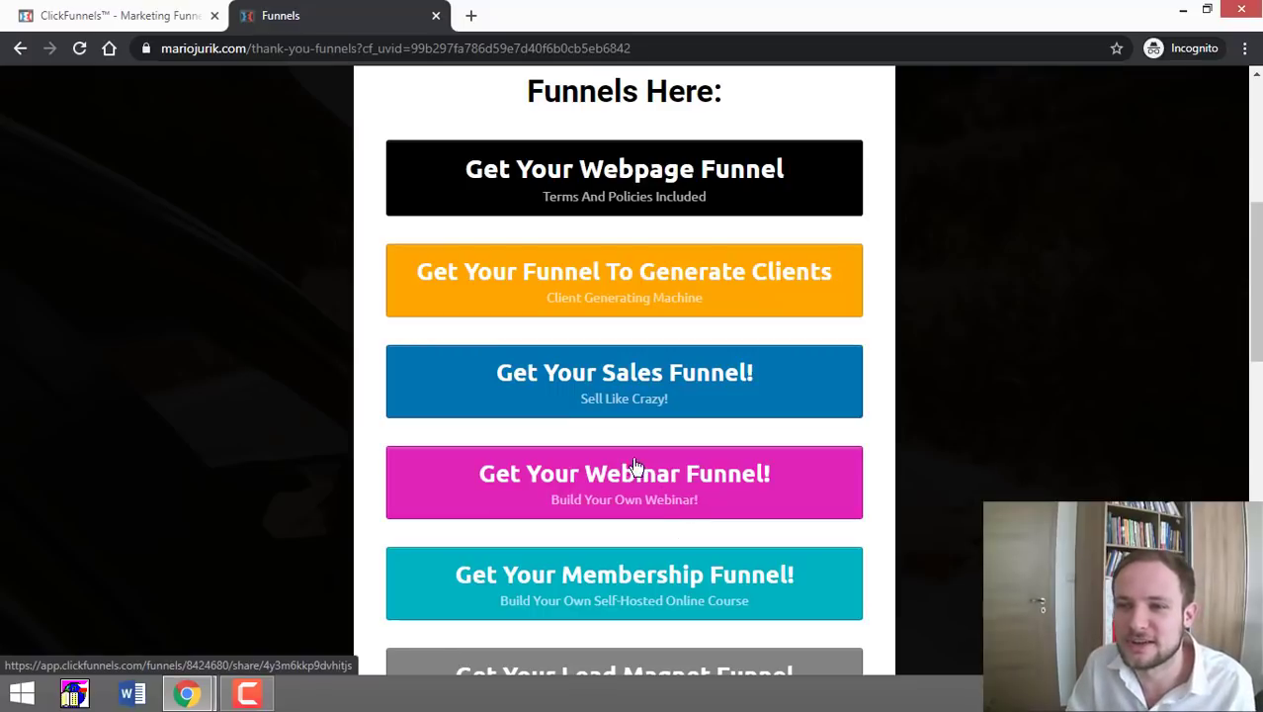
left_click(109, 14)
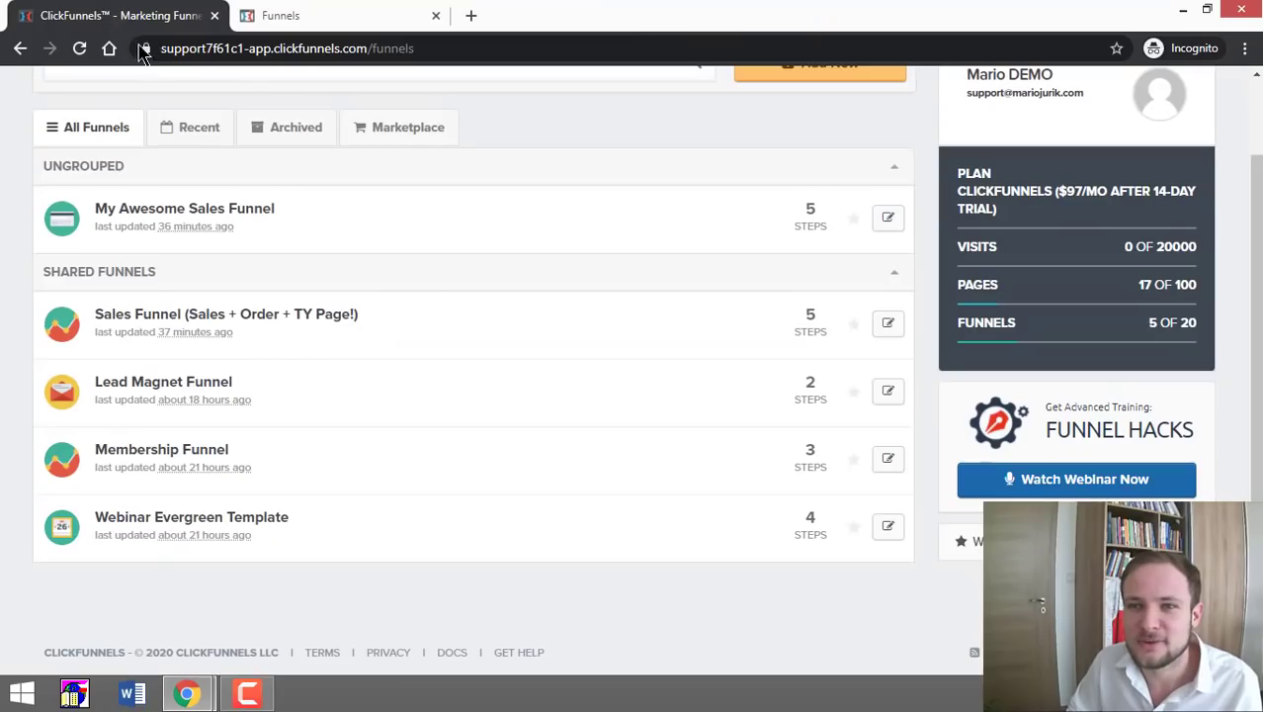
Step: Open the Webinar Evergreen Template funnel and review its settings, such as name, domain and path
left_click(181, 521)
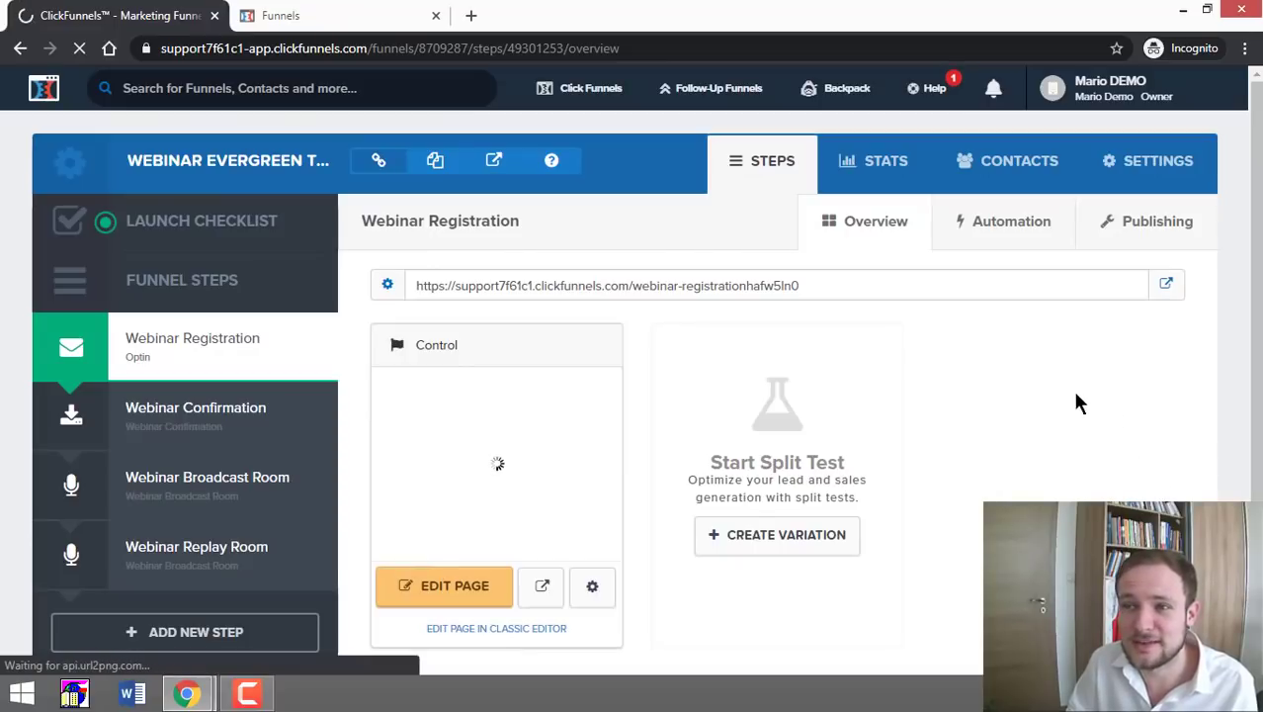
left_click(1142, 170)
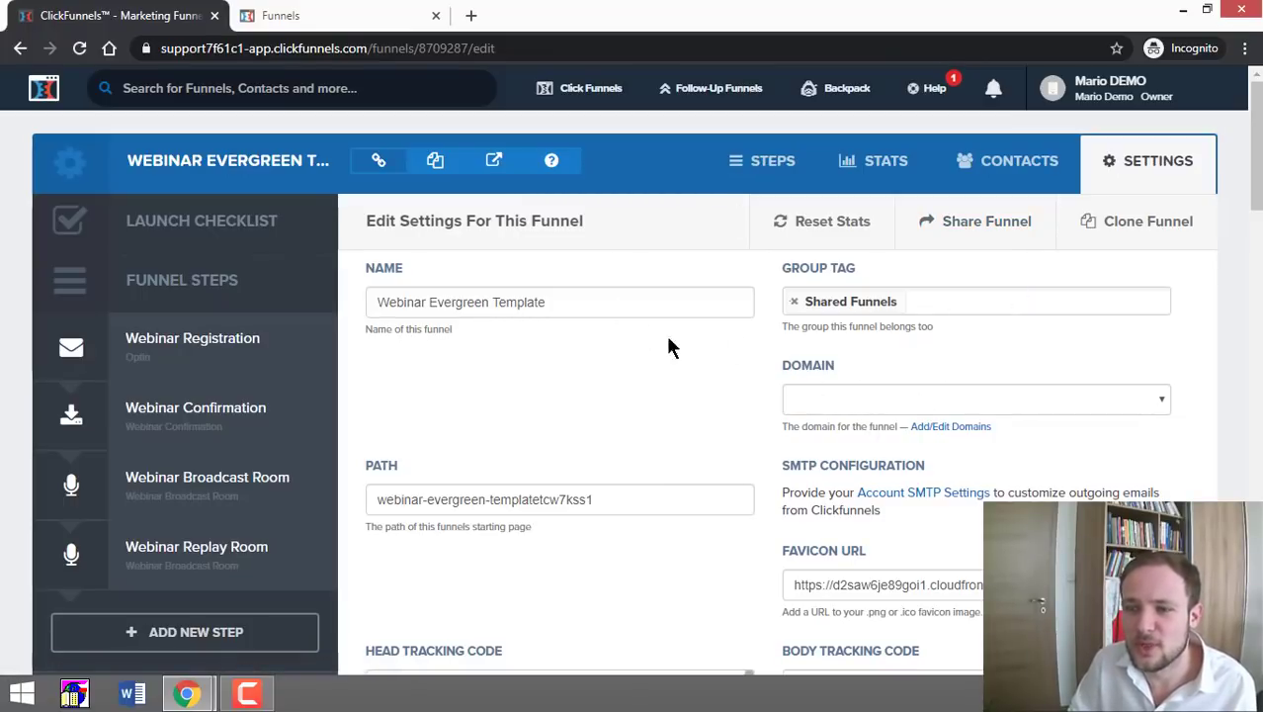
scroll(643, 398, "down", 2)
scroll(644, 396, "up", 2)
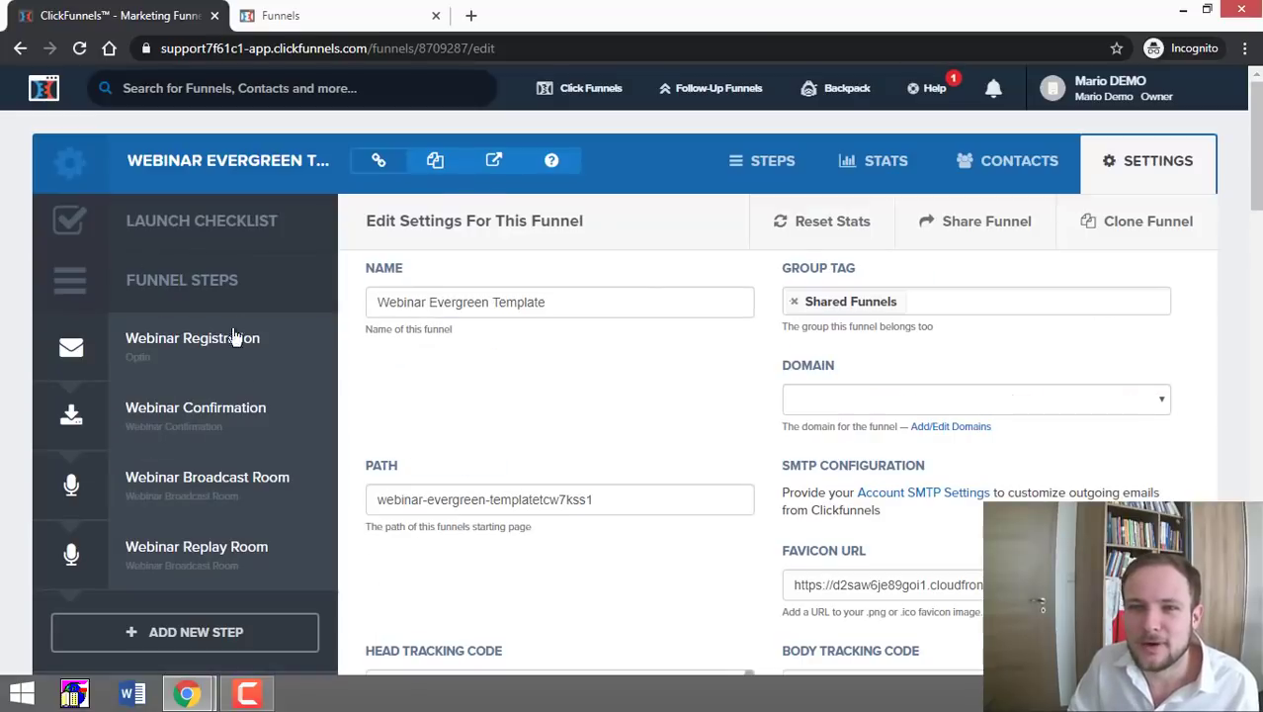
Step: Open the Webinar Registration step's control page in the page editor
left_click(204, 347)
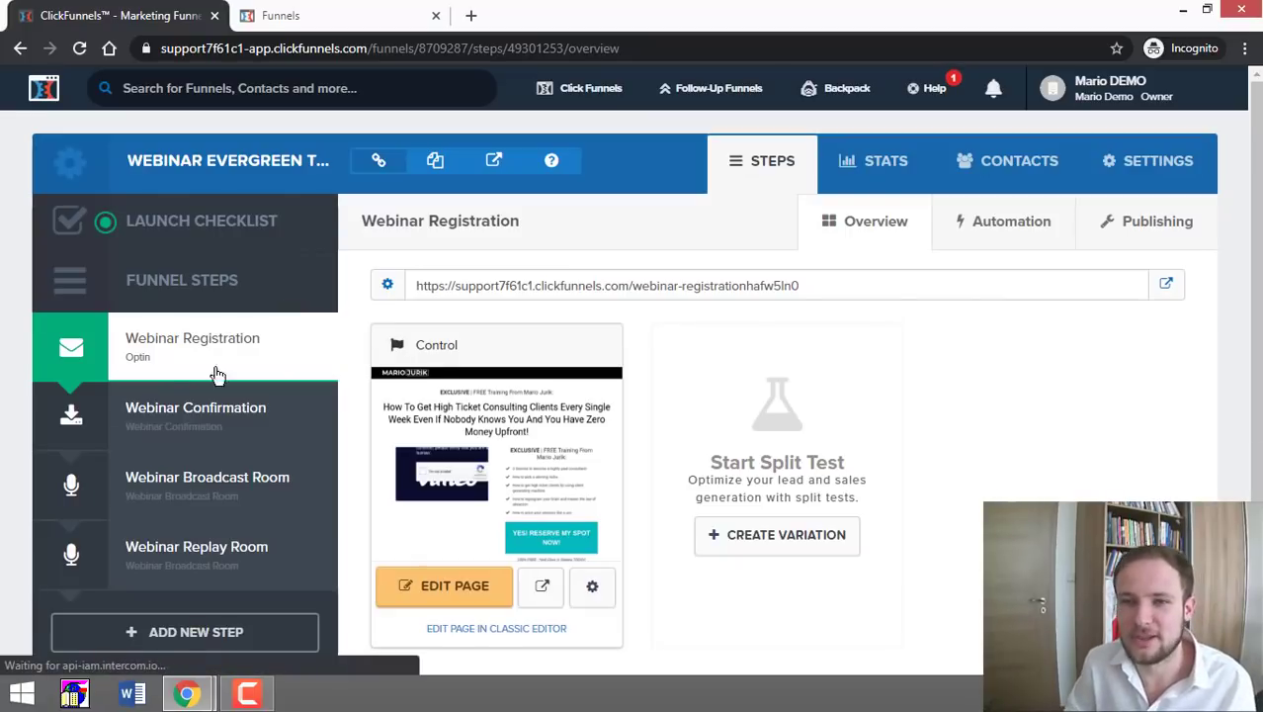
left_click(446, 597)
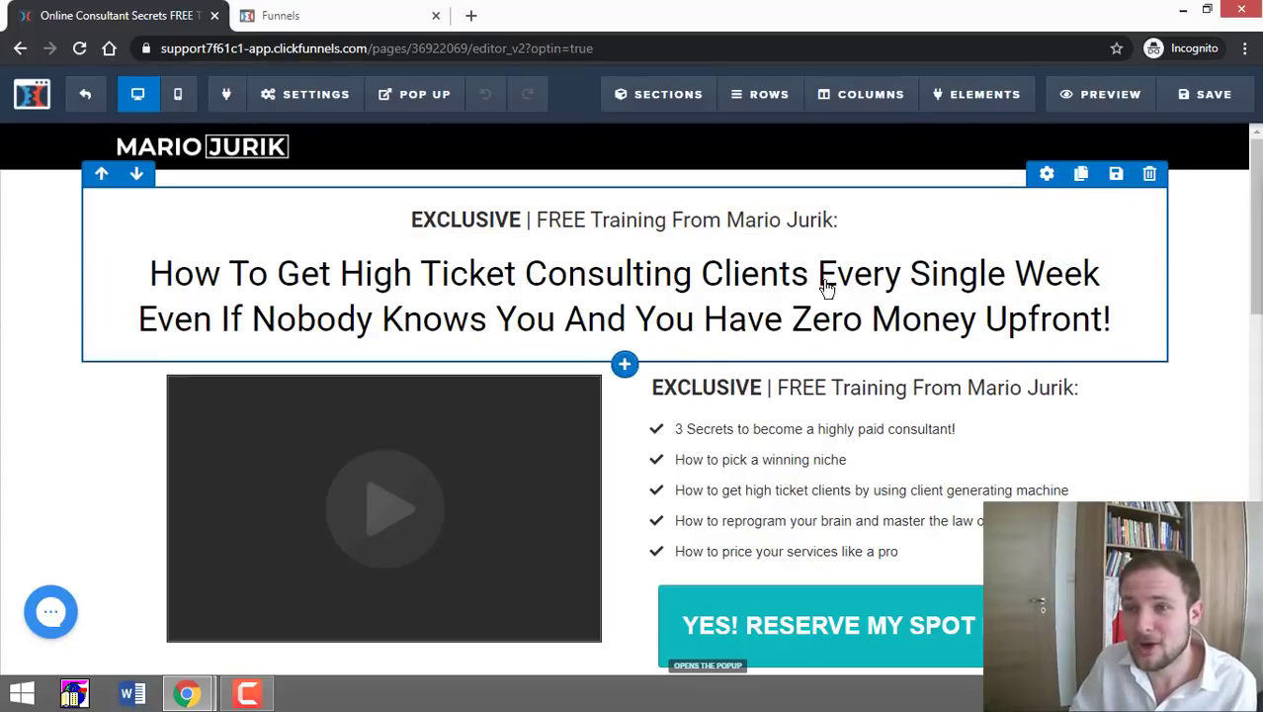
Step: Examine the editable text of the bullet list and the "EXCLUSIVE | FREE Training" sub-headline beside the video
left_click(910, 476)
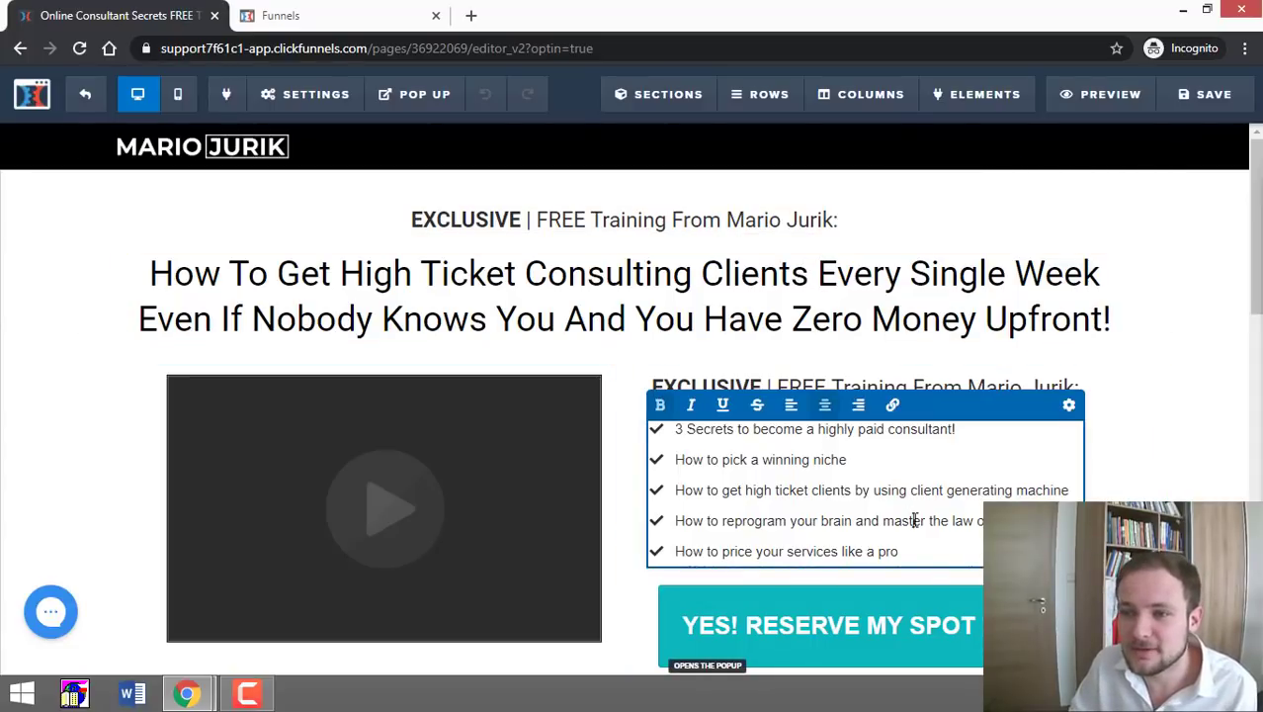
left_click(914, 520)
left_click(911, 551)
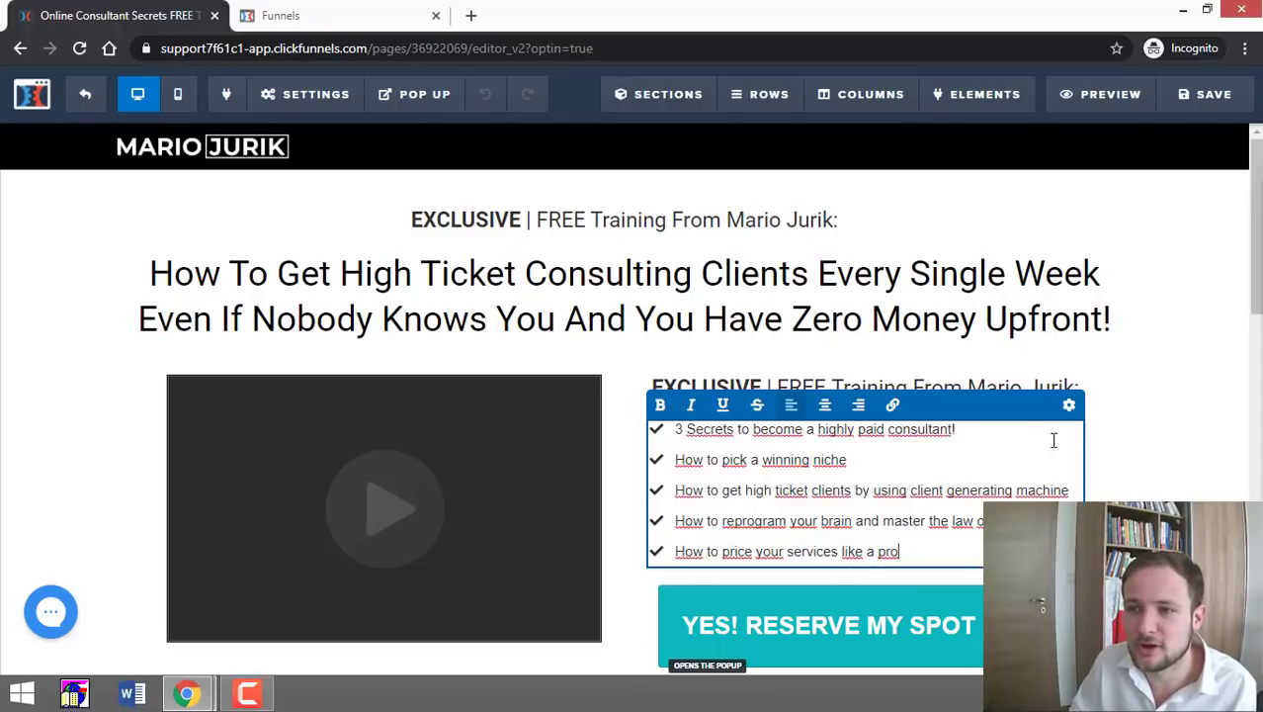
left_click(1166, 409)
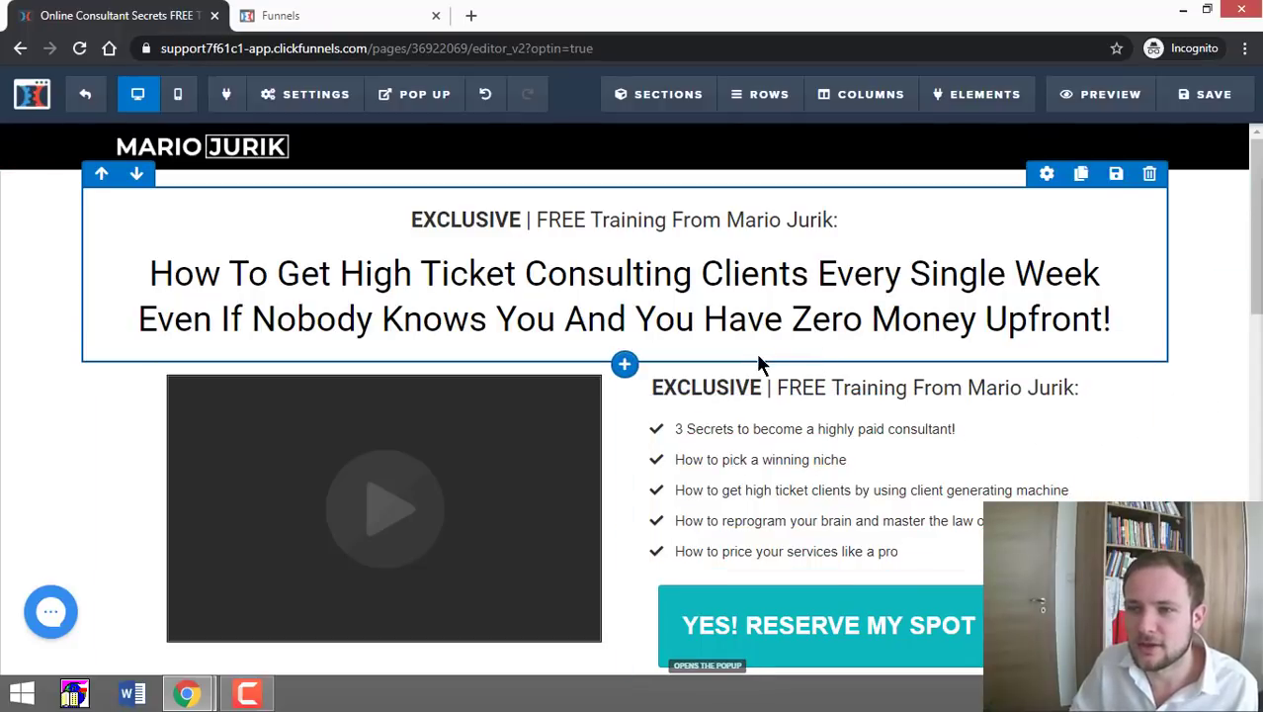
left_click(759, 383)
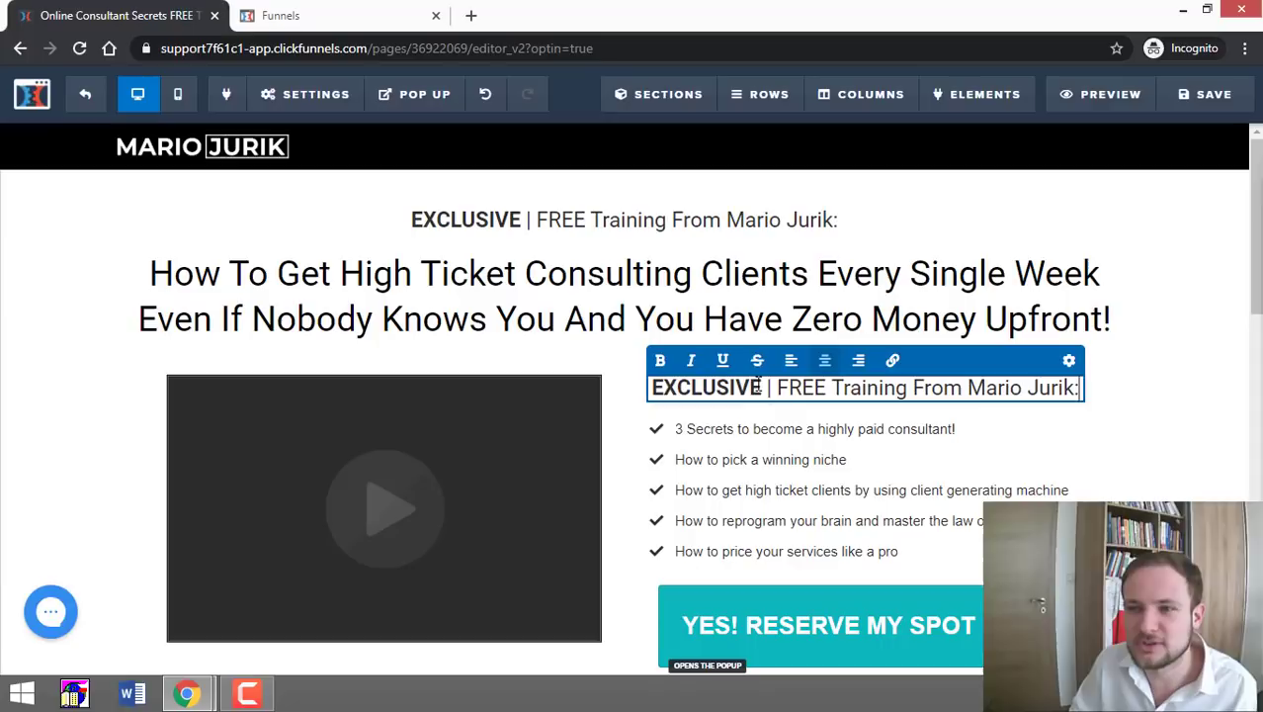
left_click_drag(761, 386, 650, 388)
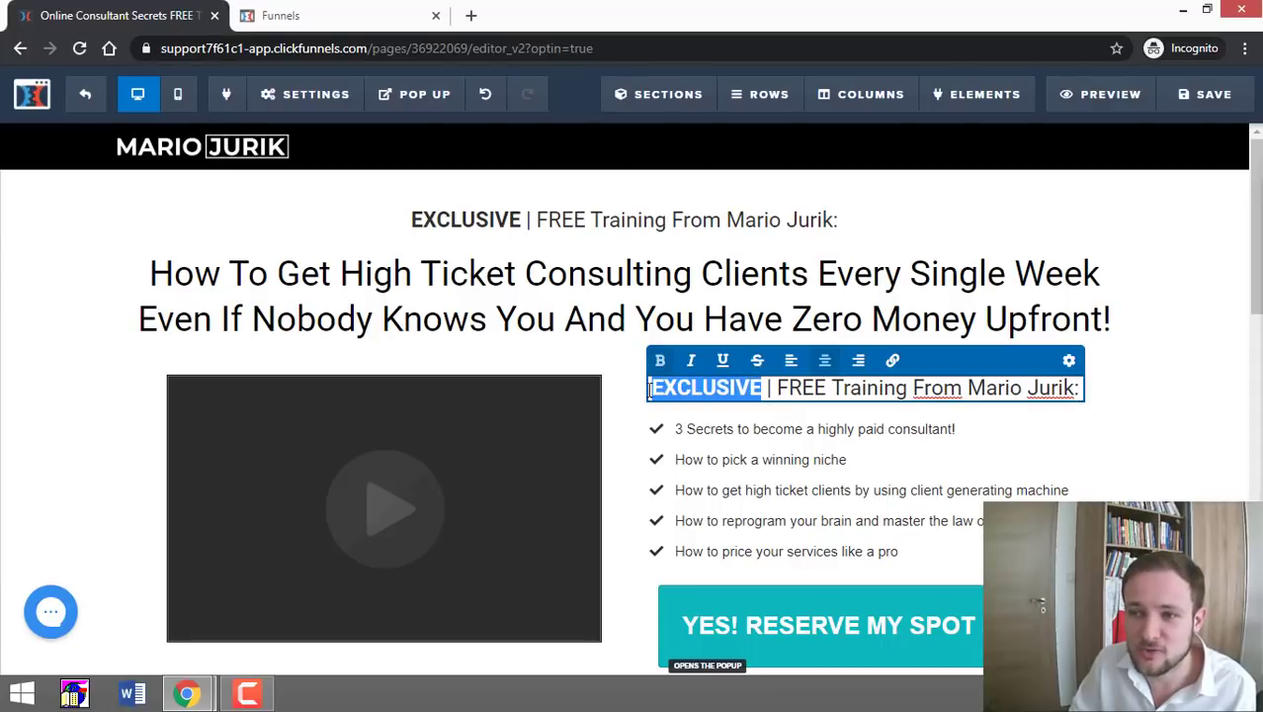
left_click(946, 388)
left_click_drag(965, 387, 1059, 386)
Step: View the video element's settings, including its video type, Vimeo URL and auto play options
left_click(486, 450)
scroll(491, 439, "down", 2)
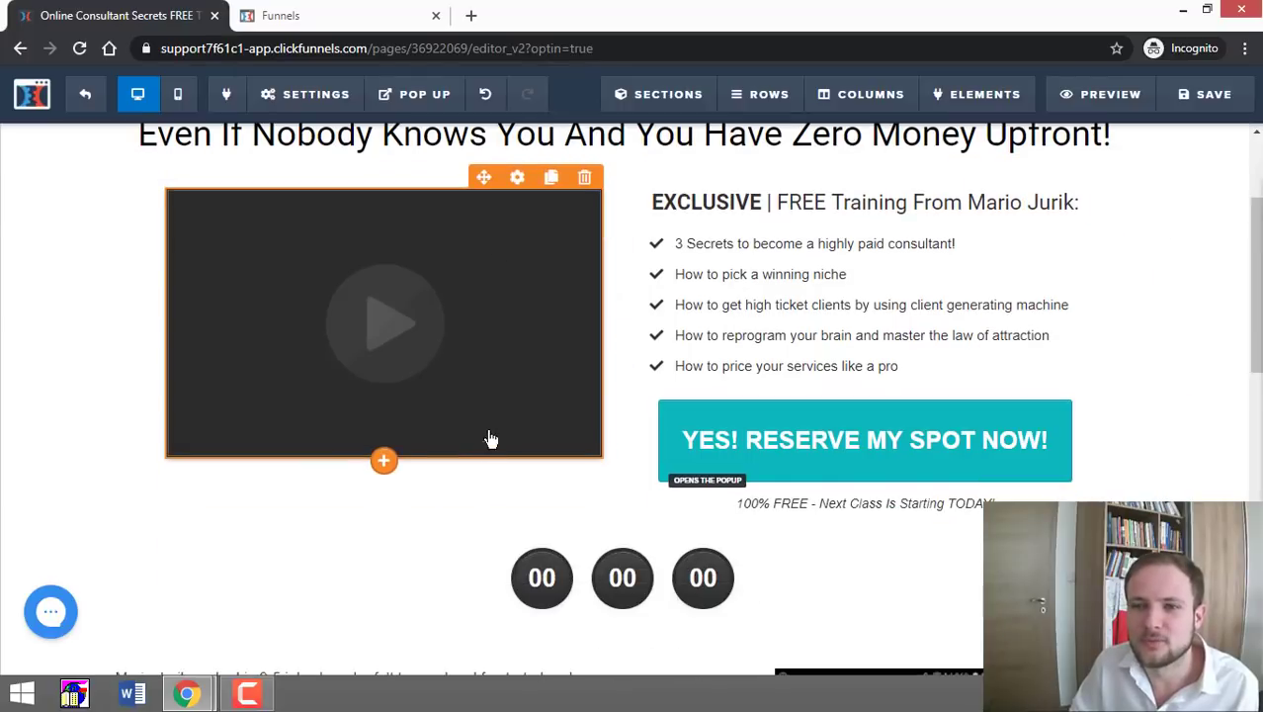
left_click(499, 320)
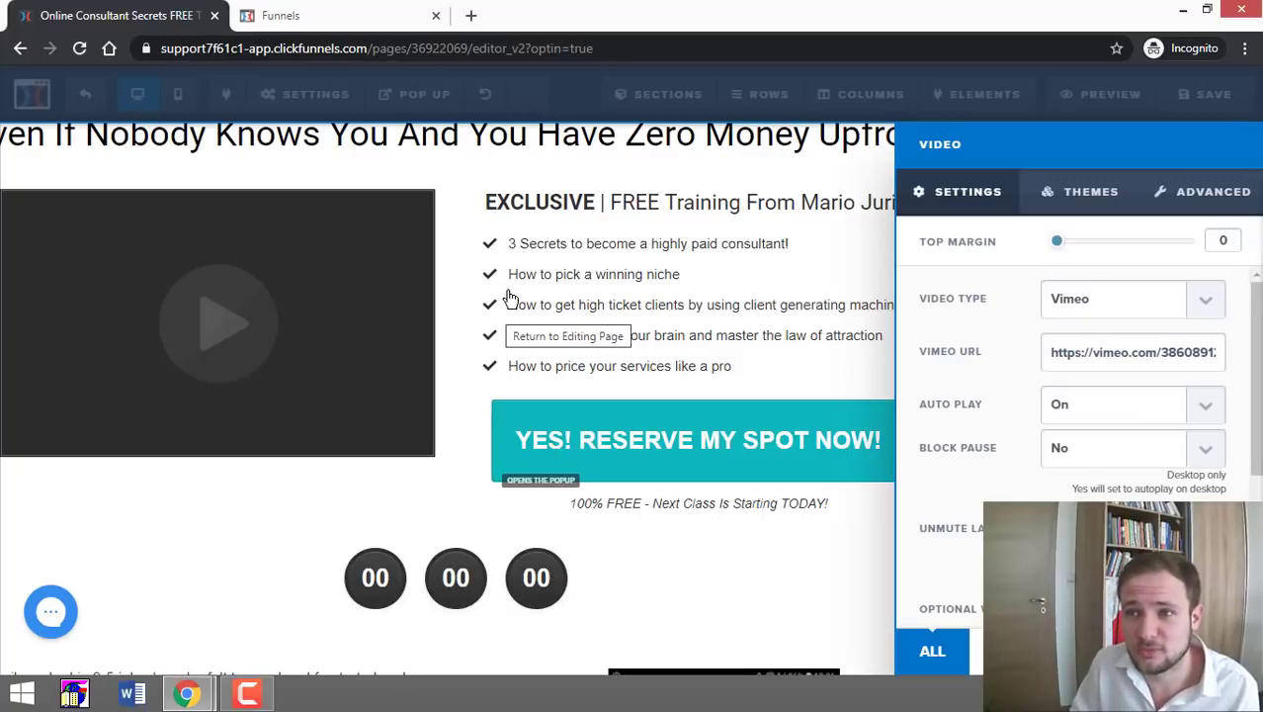
left_click(563, 304)
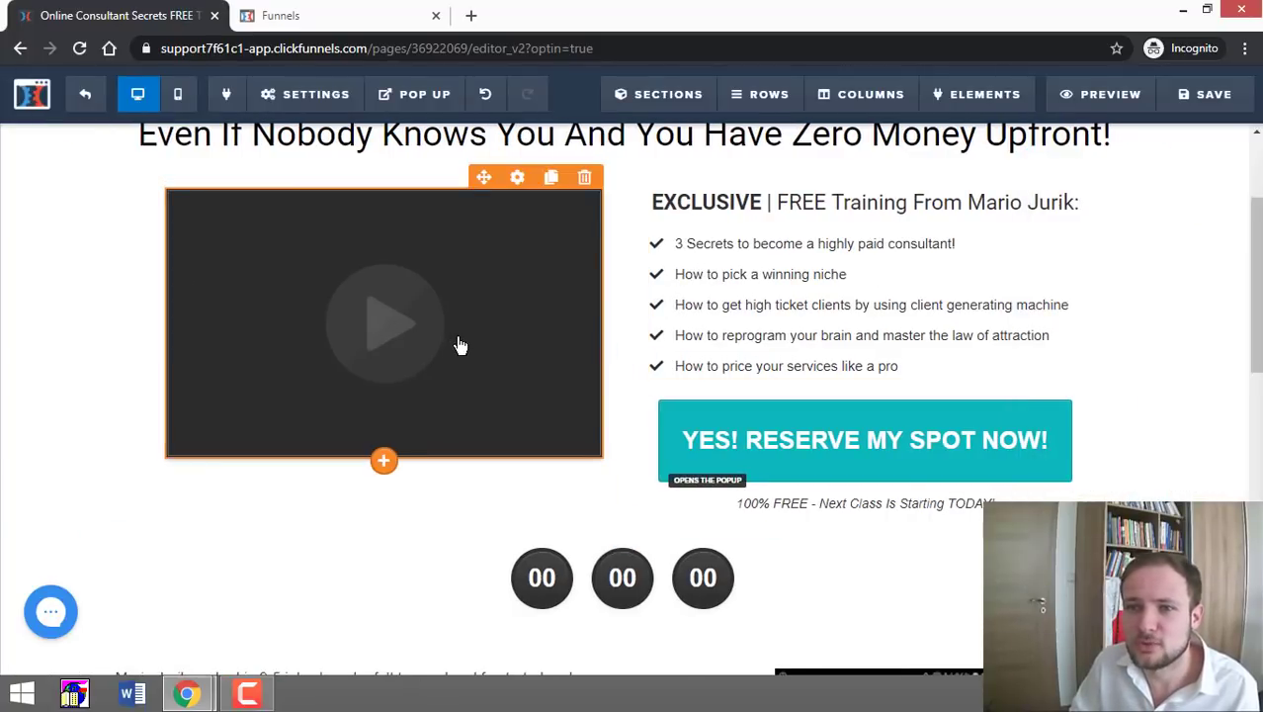
Step: Add an image element below the video, check the image library's upload options and leave the library without choosing a picture
left_click(389, 460)
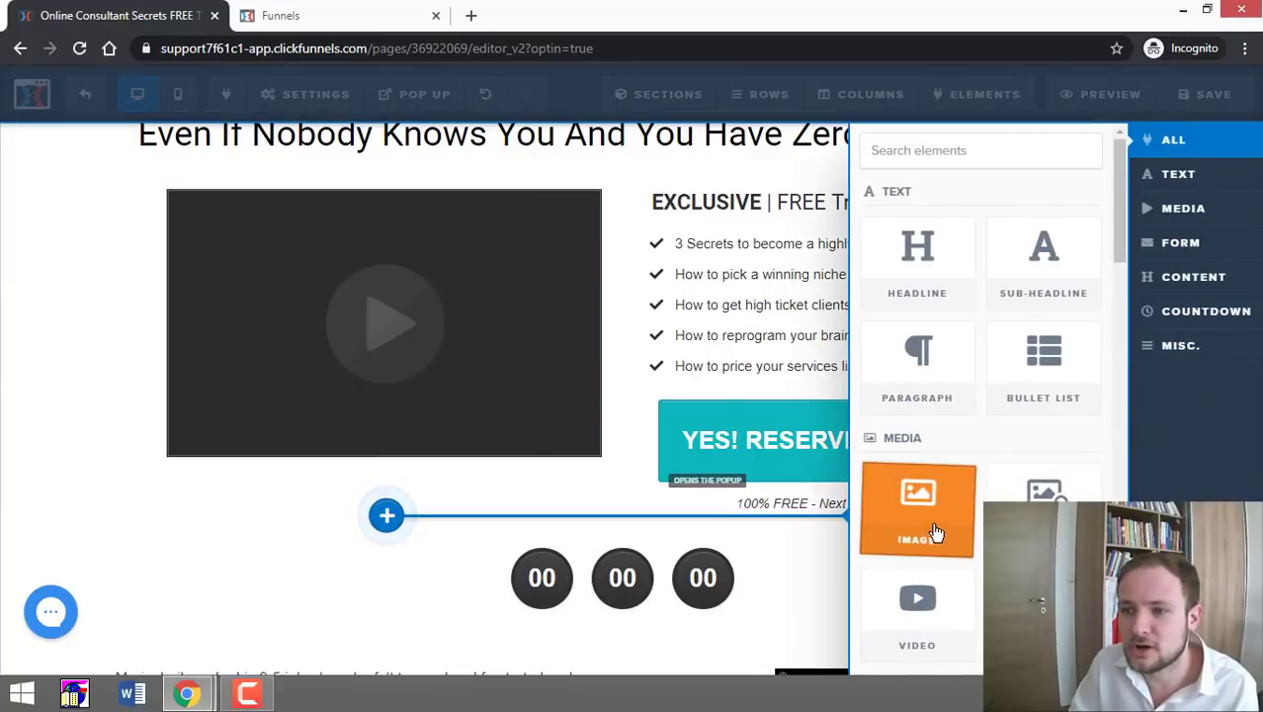
left_click(512, 482)
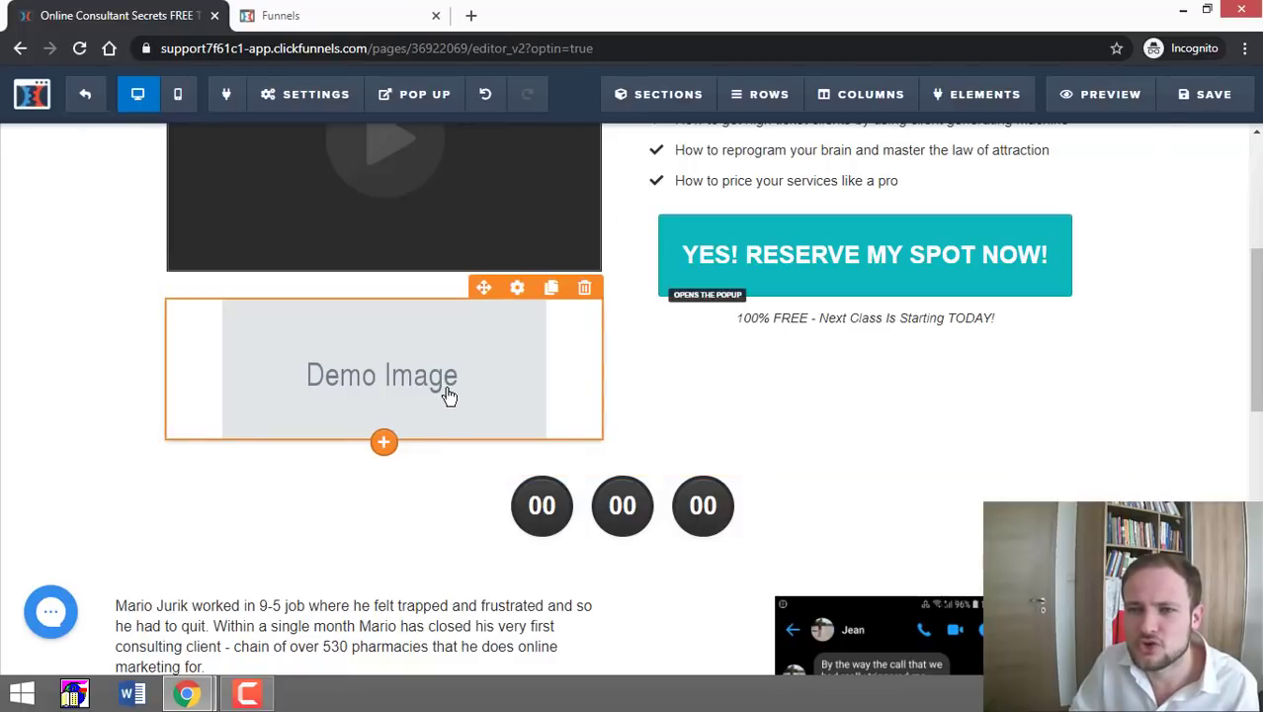
left_click(446, 393)
left_click(1219, 302)
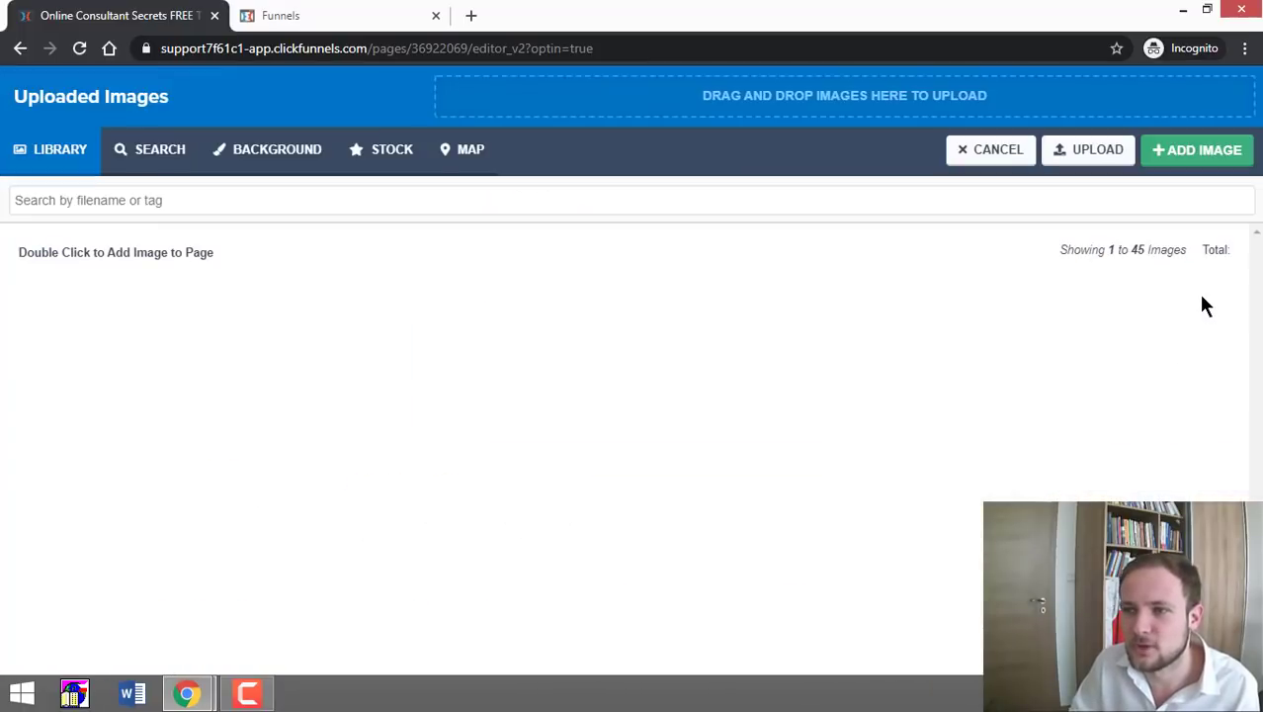
left_click(1084, 158)
left_click(774, 123)
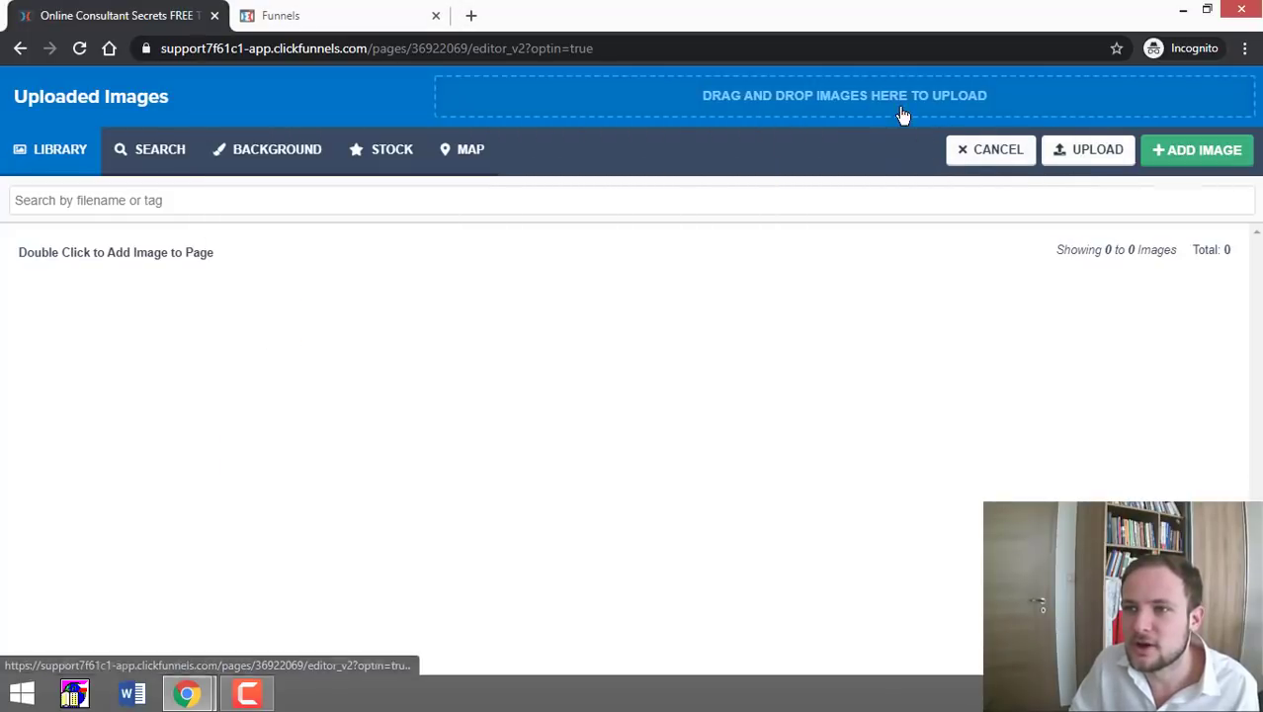
left_click(984, 148)
left_click(644, 345)
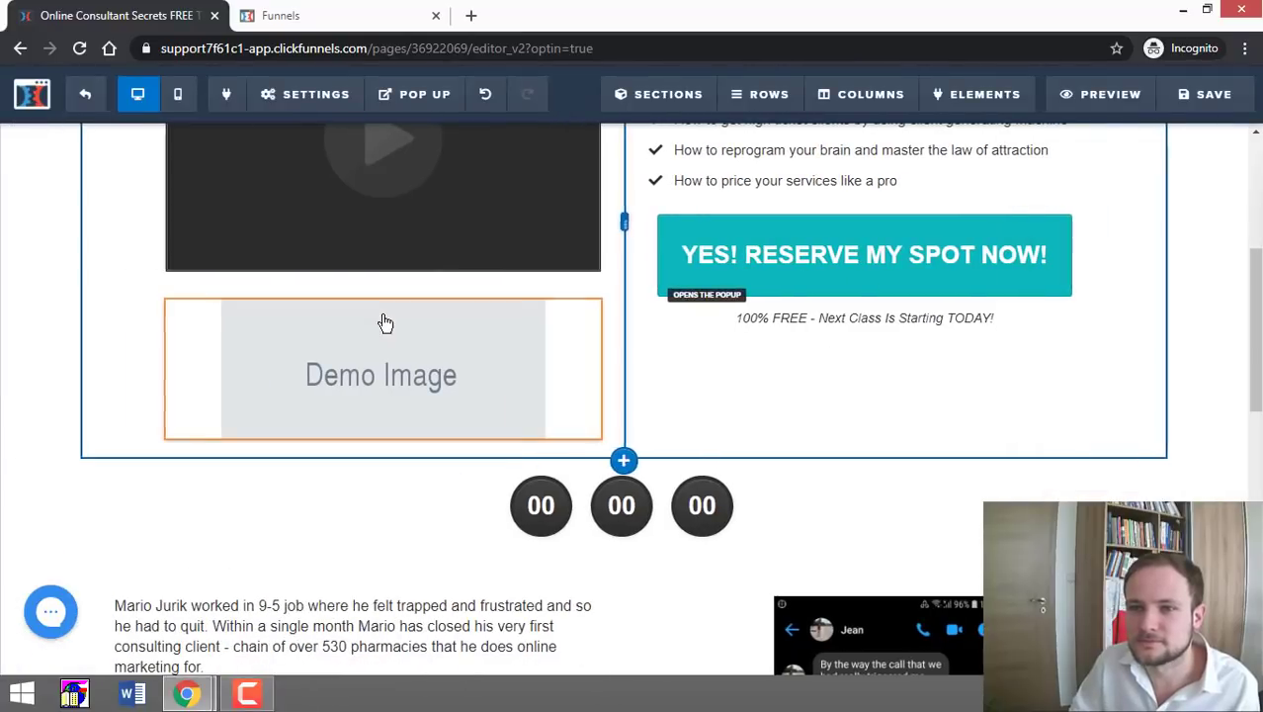
Step: Delete the demo image element below the video
left_click(584, 287)
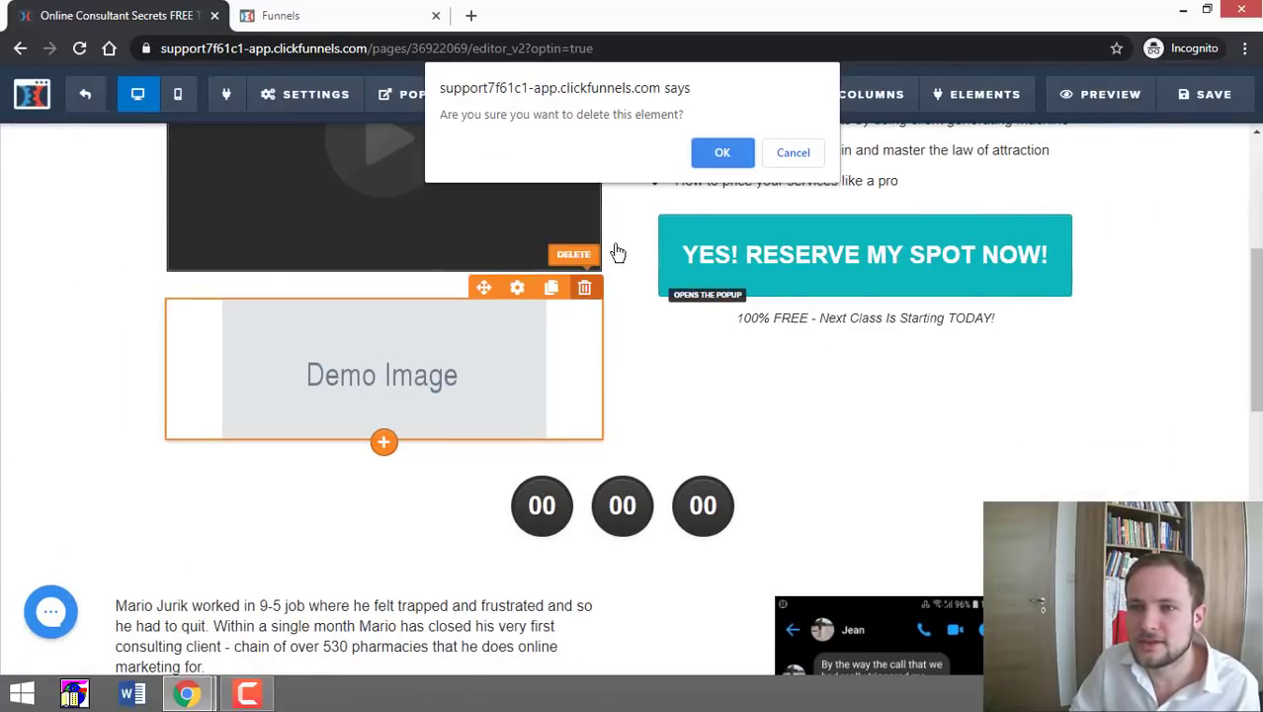
left_click(720, 153)
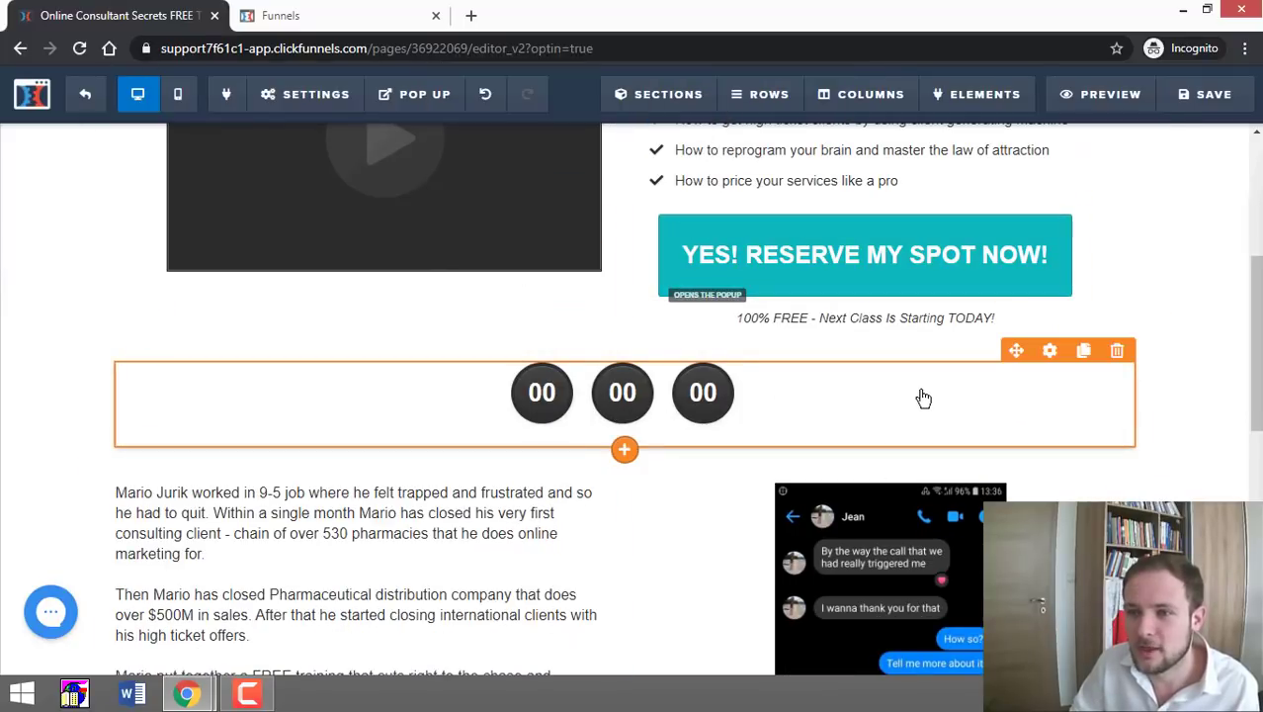
Step: Review the countdown timer's settings, advanced options and themes, including end date, time zone and expire action
left_click(1052, 350)
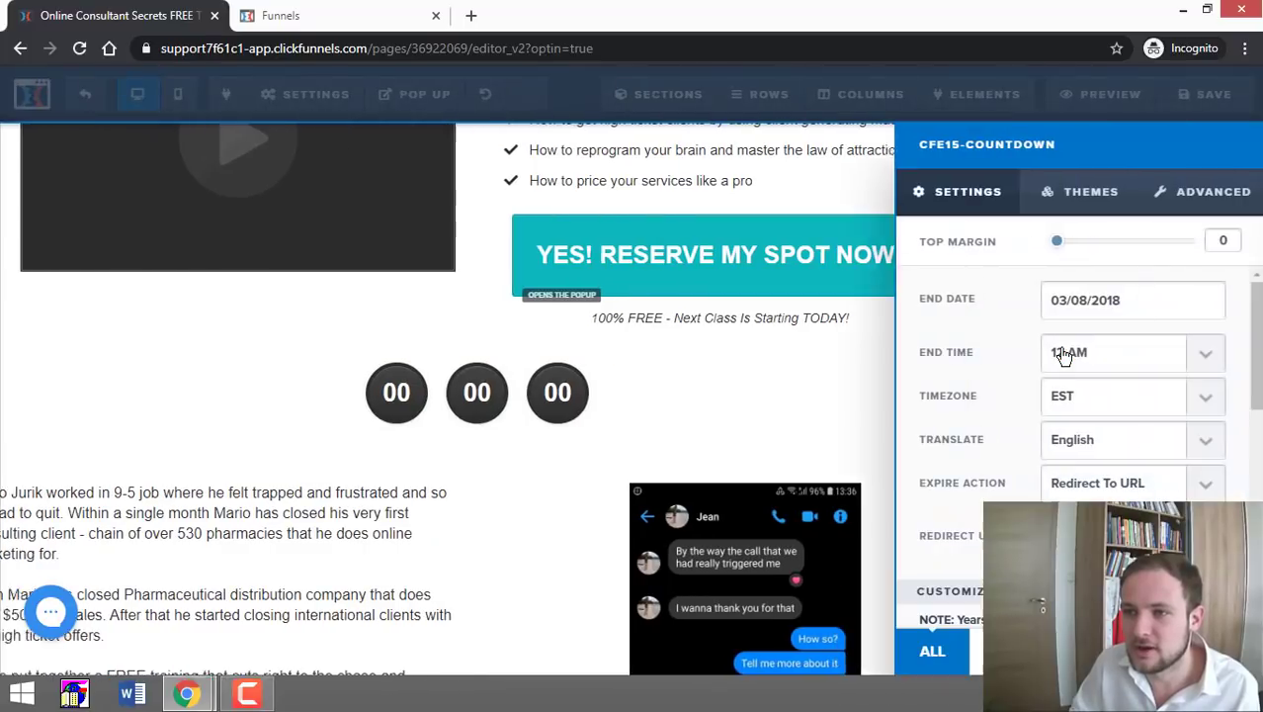
scroll(1157, 450, "down", 2)
scroll(1161, 478, "up", 2)
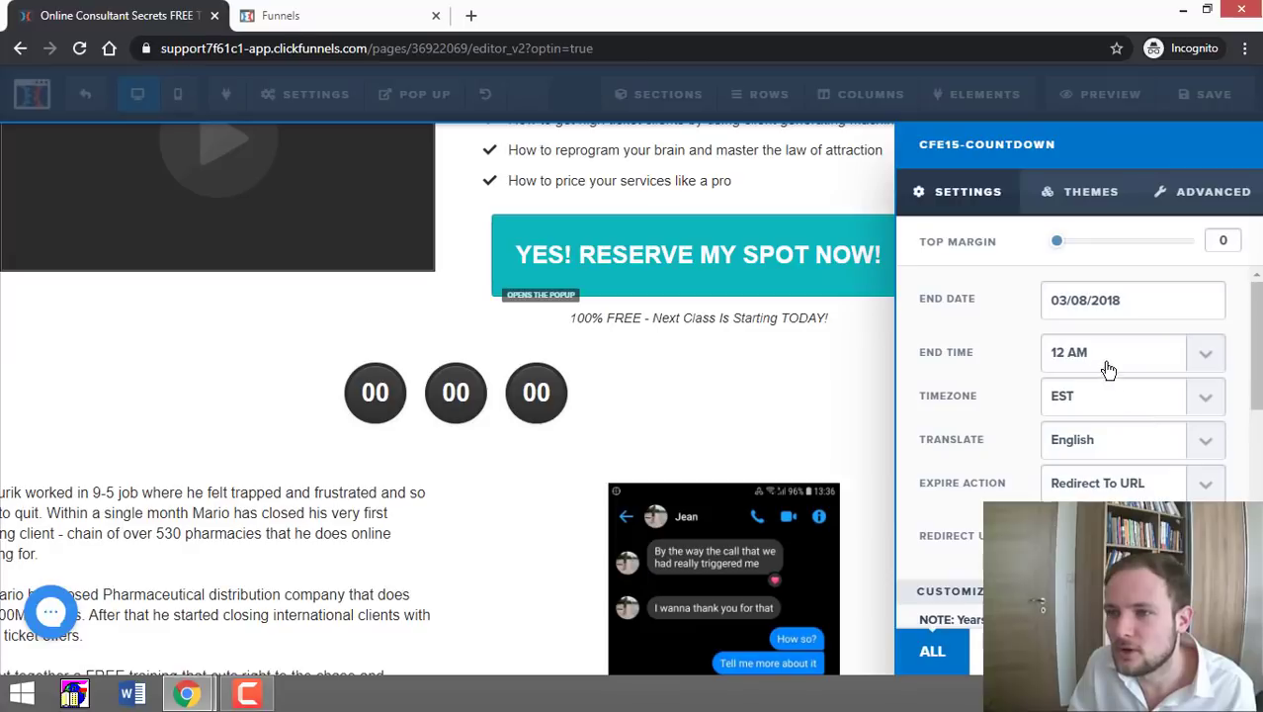
scroll(1137, 390, "down", 5)
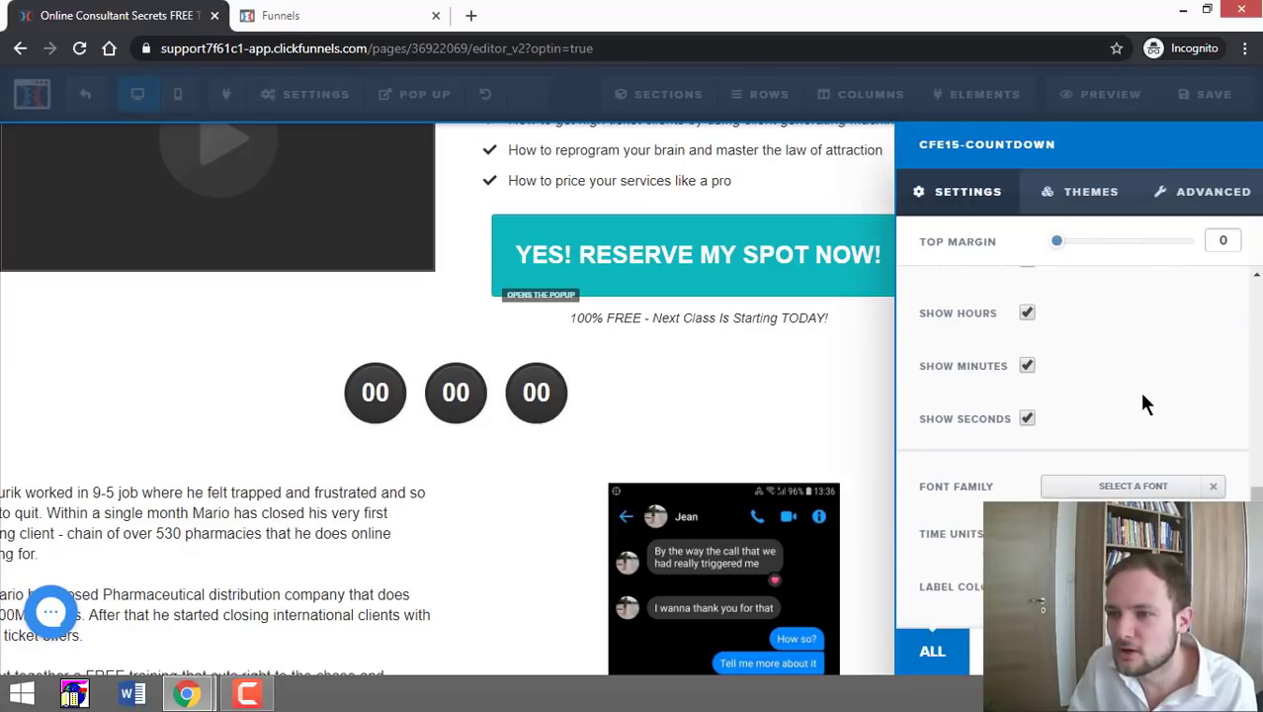
scroll(1141, 404, "up", 4)
scroll(1157, 403, "up", 1)
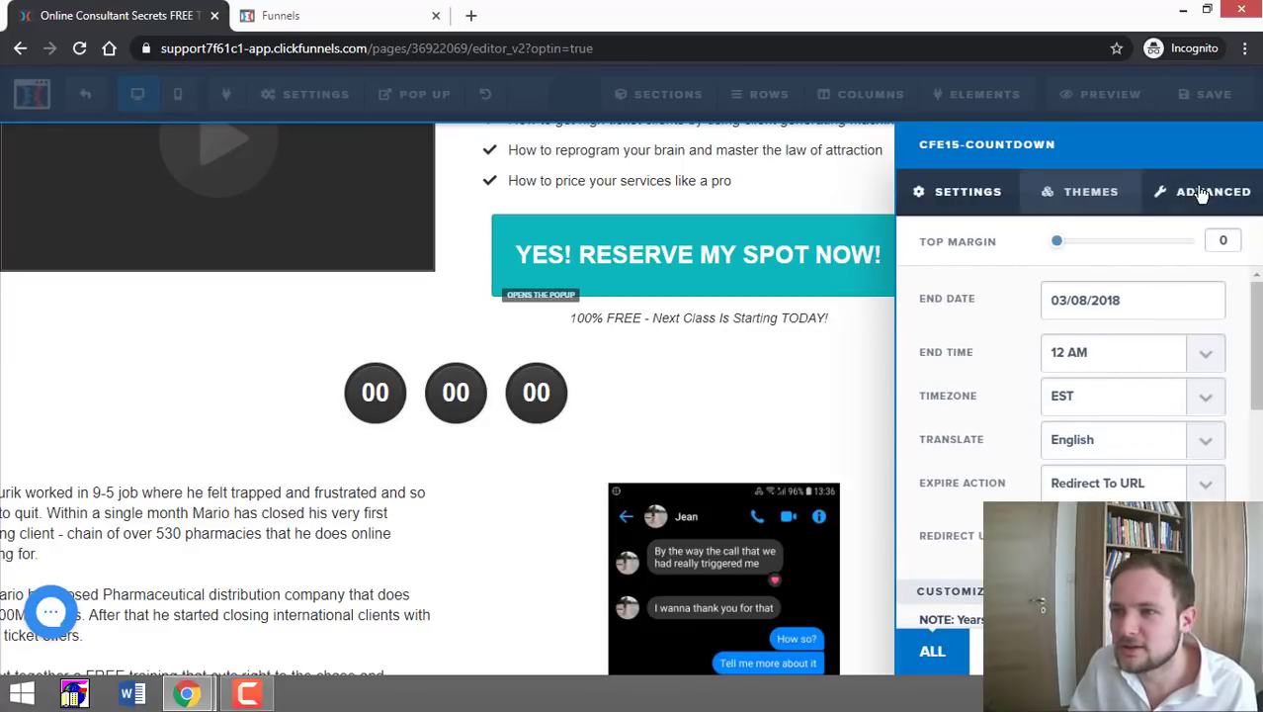
left_click(1202, 193)
left_click(1105, 209)
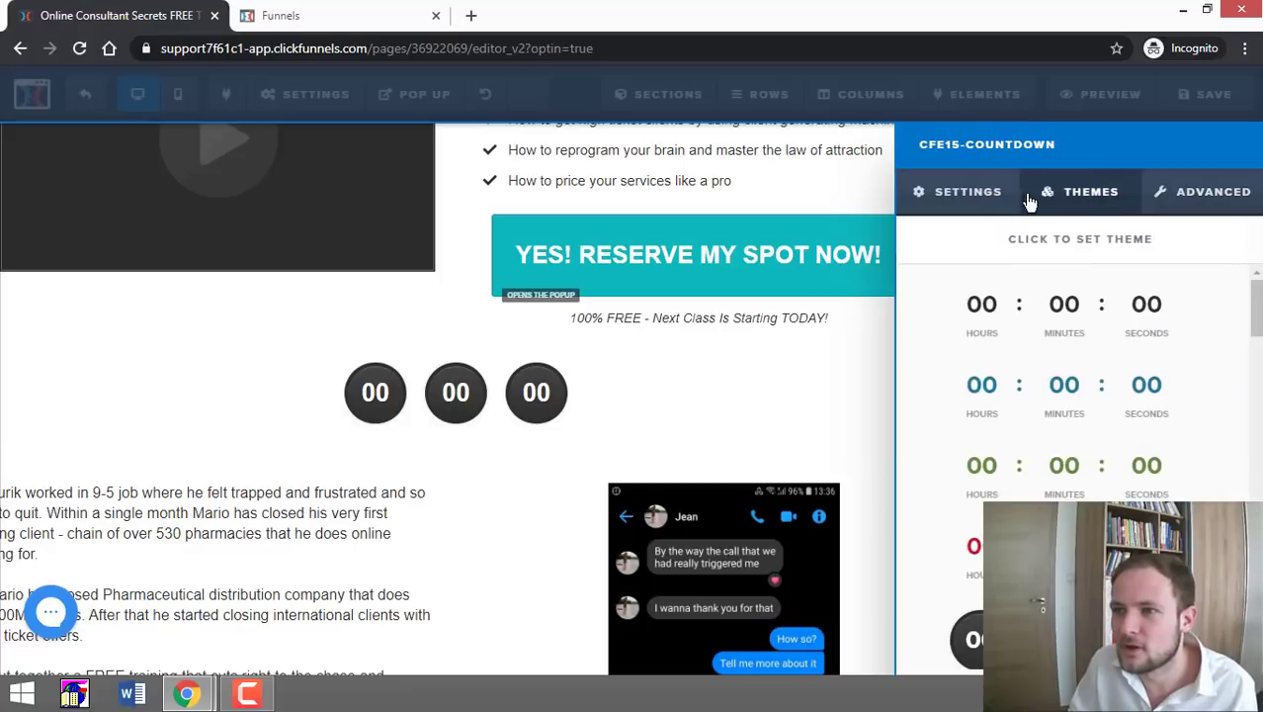
left_click(953, 208)
left_click(508, 458)
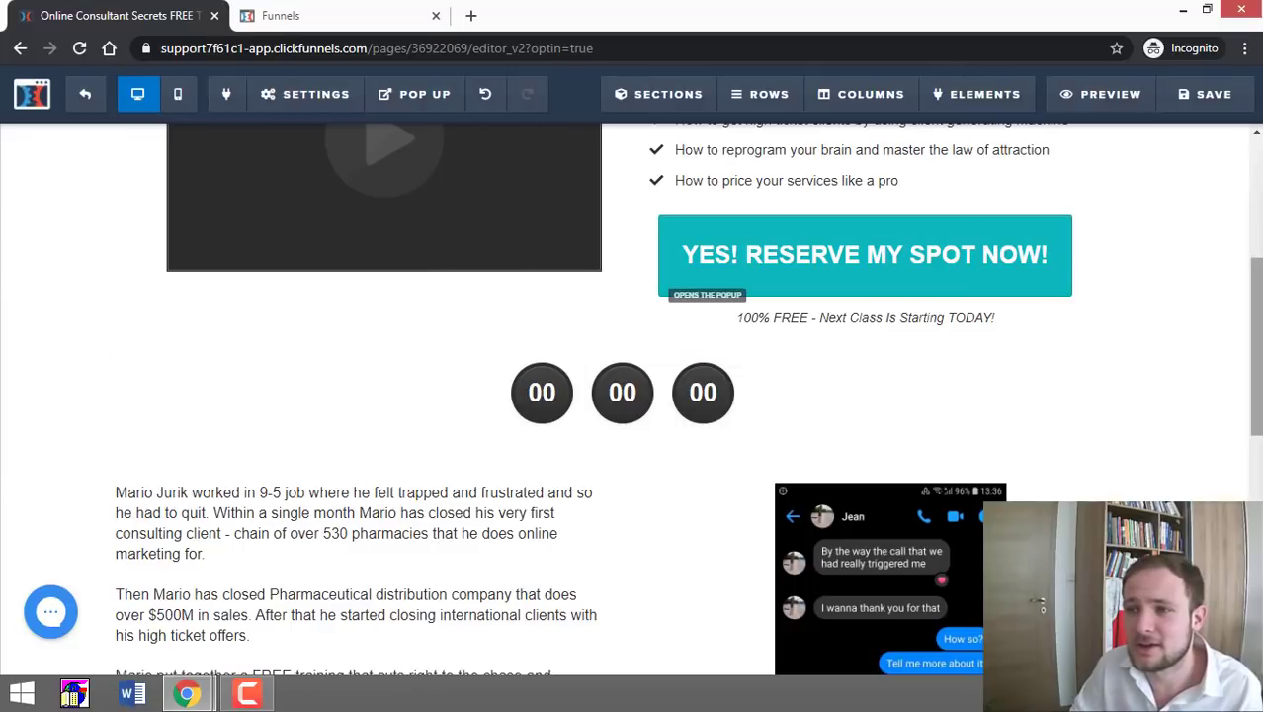
Step: Show the page's registration pop-up to check its form fields, and close it again
left_click_drag(1255, 346, 1250, 274)
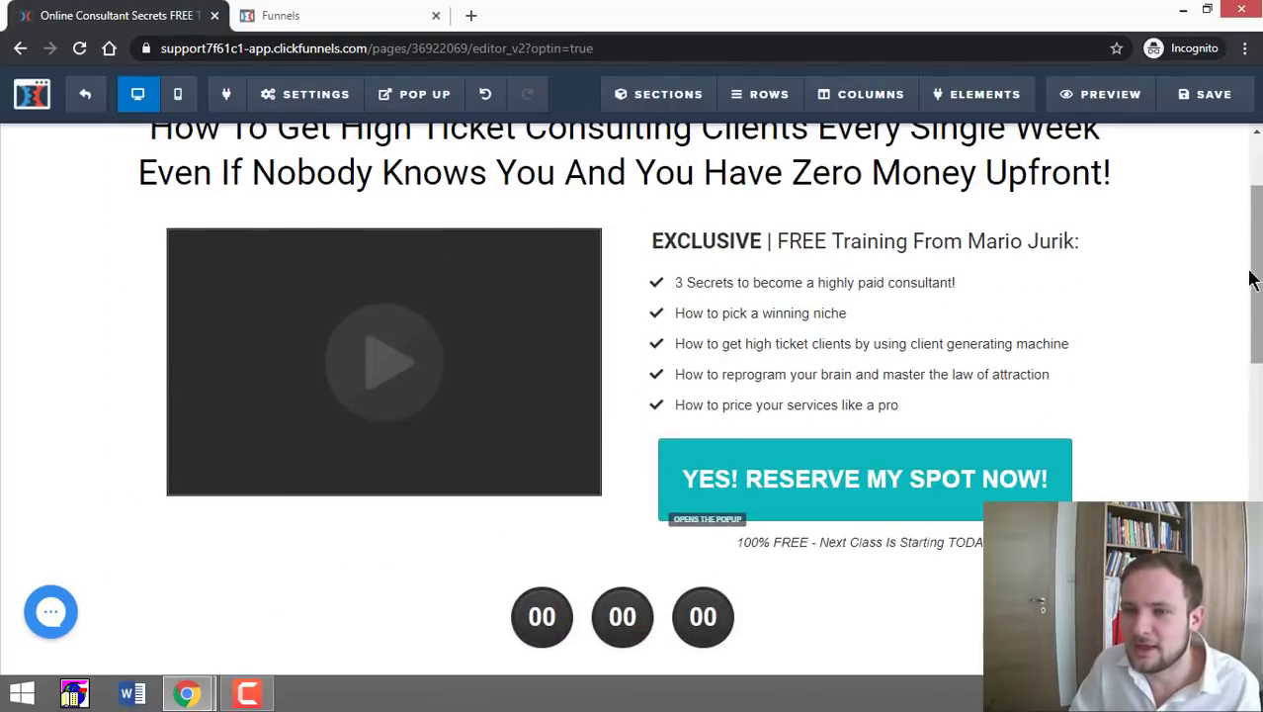
left_click(438, 93)
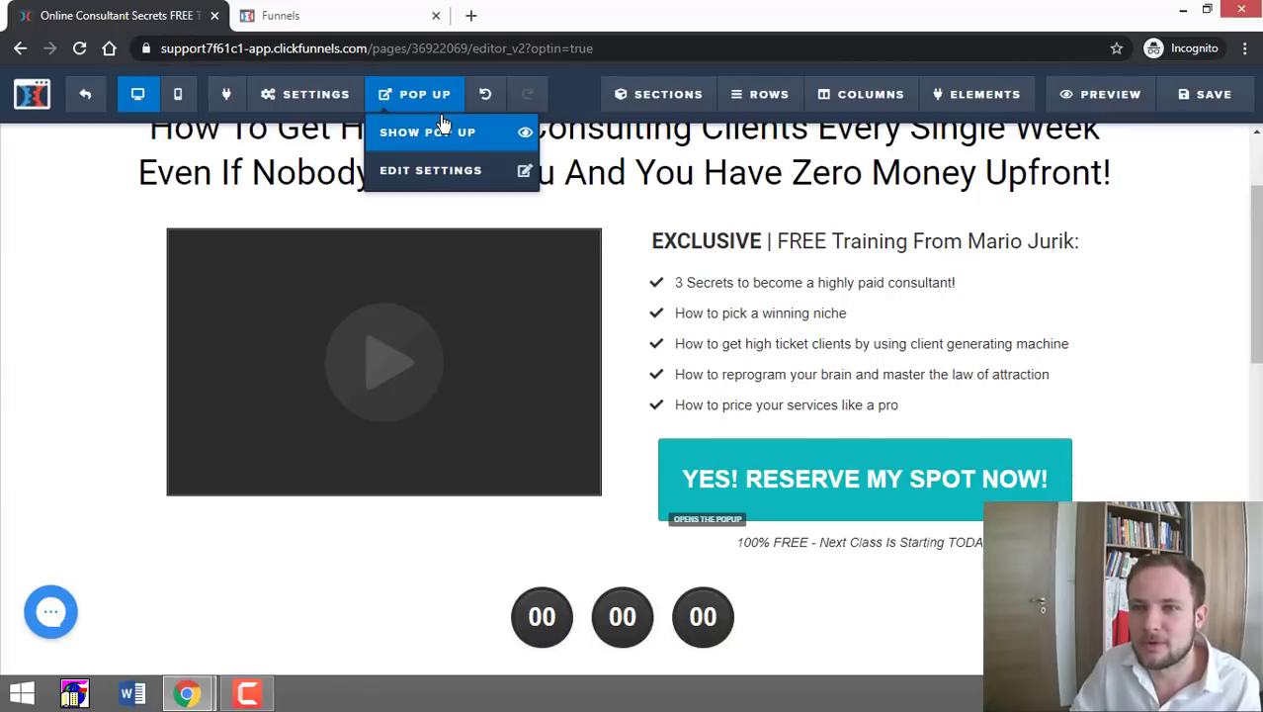
left_click(442, 126)
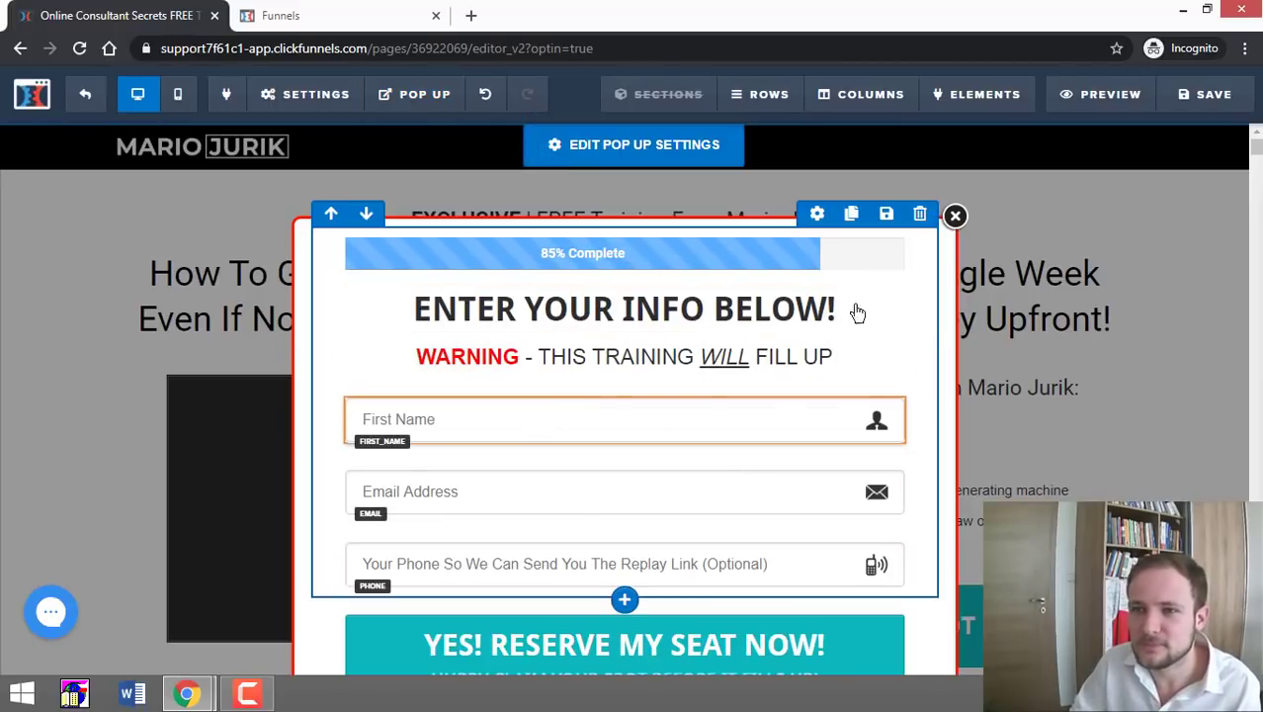
left_click(954, 216)
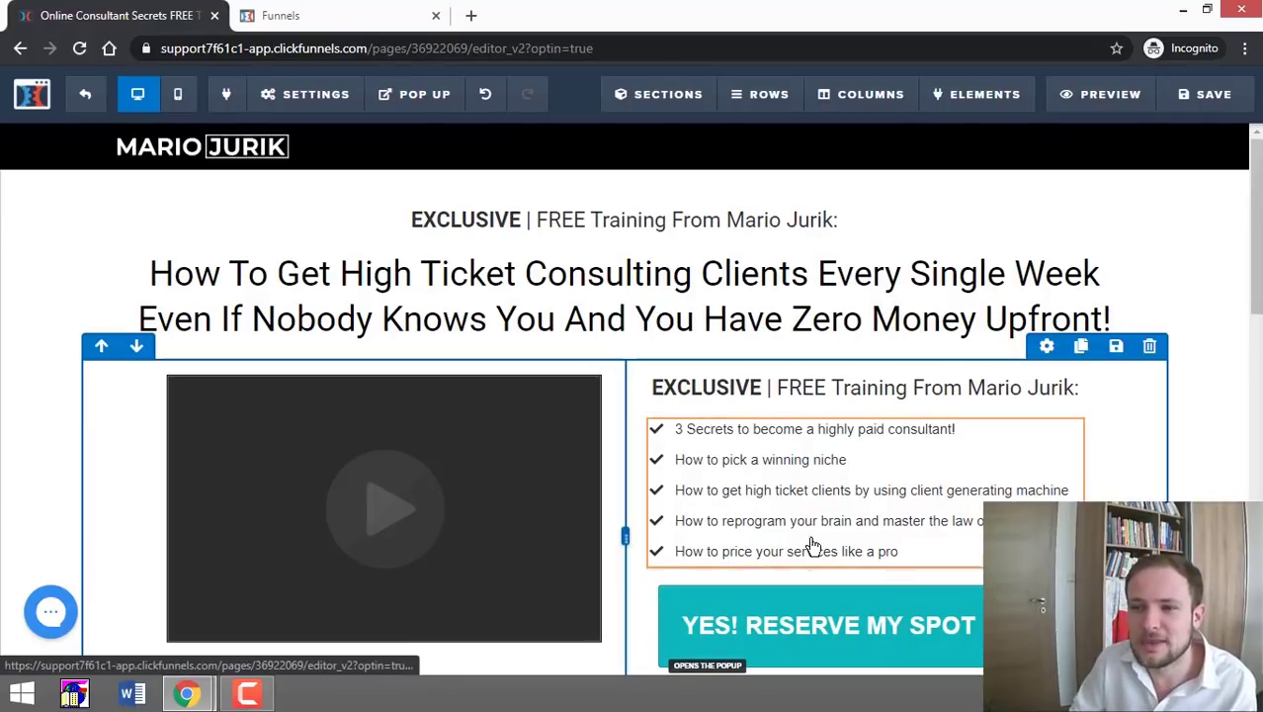
Step: Connect the registration page's email integration to ActiveCampaign, with the action Add To List with Tag and the list Webinar
mouse_move(336, 99)
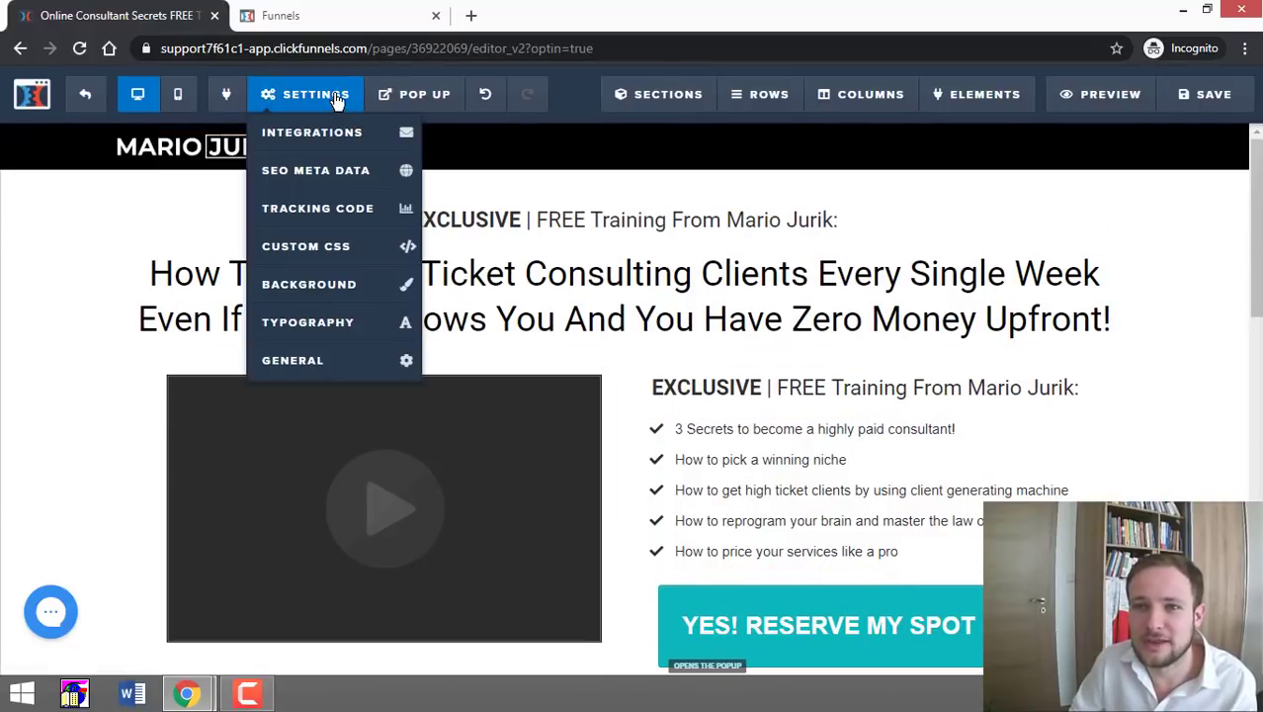
left_click(362, 139)
left_click(1216, 369)
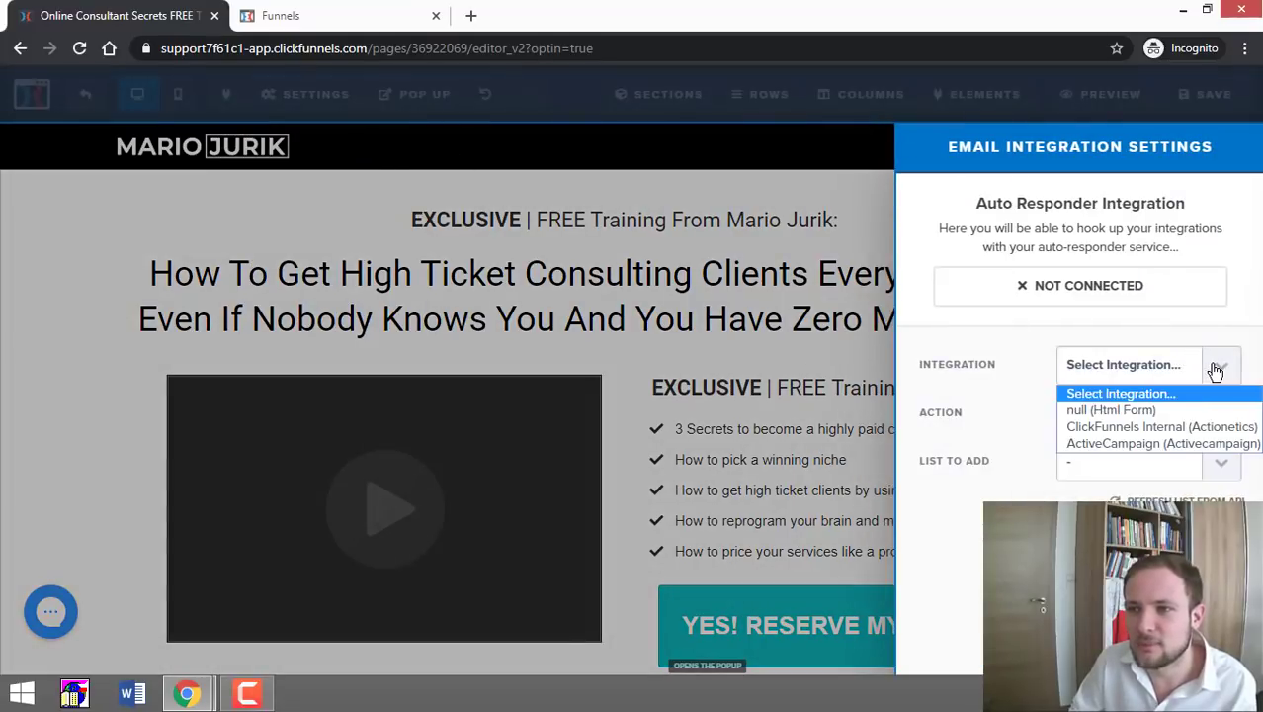
left_click(1135, 444)
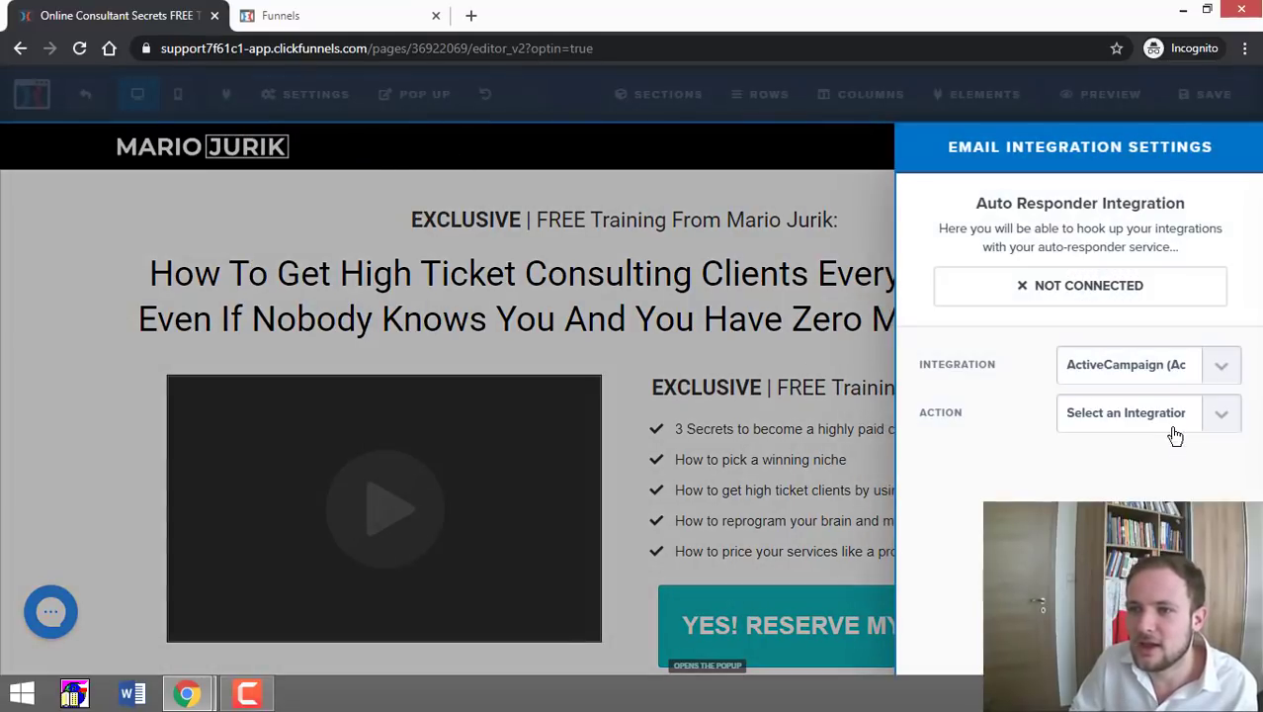
left_click(1184, 416)
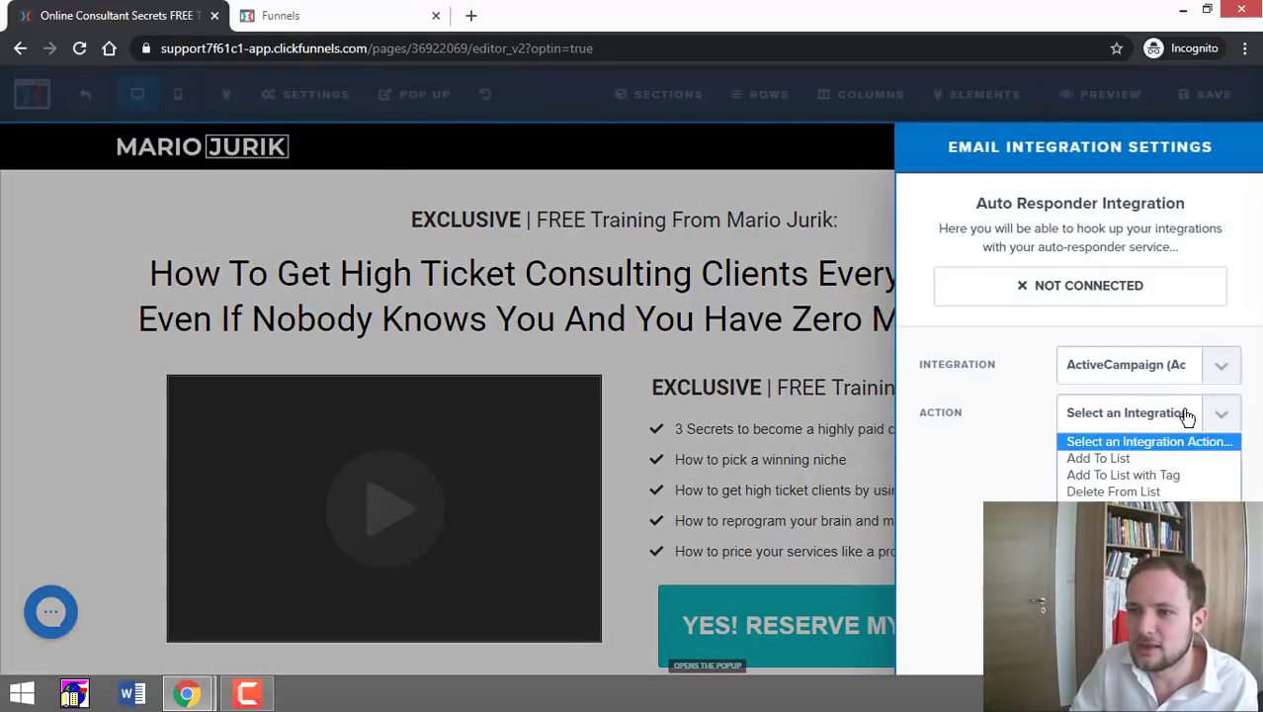
left_click(1146, 476)
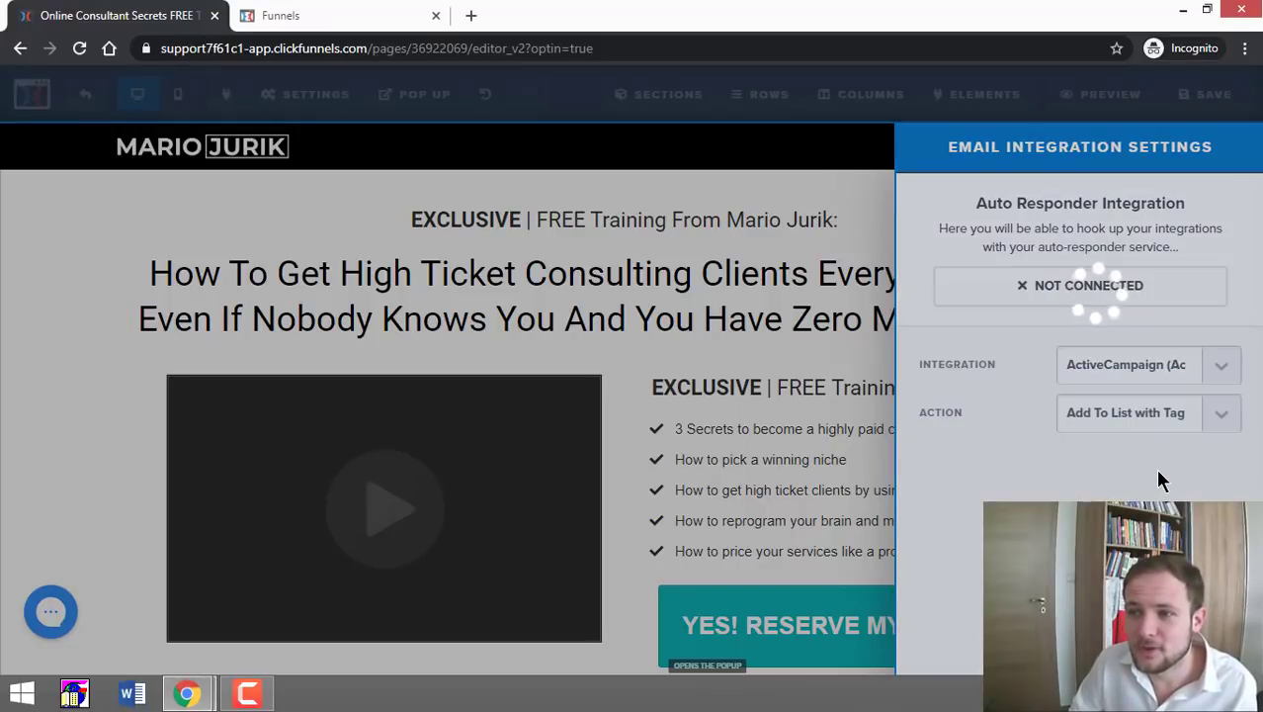
left_click(1157, 464)
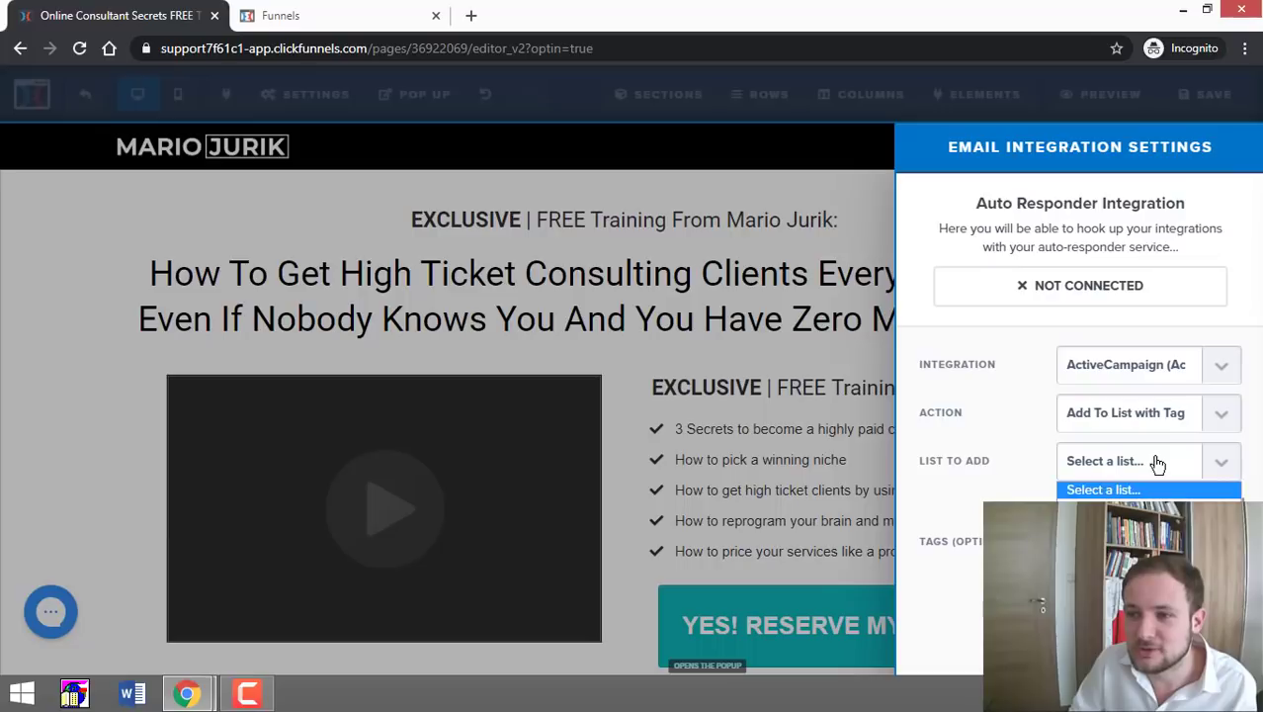
left_click(1157, 464)
left_click(1166, 461)
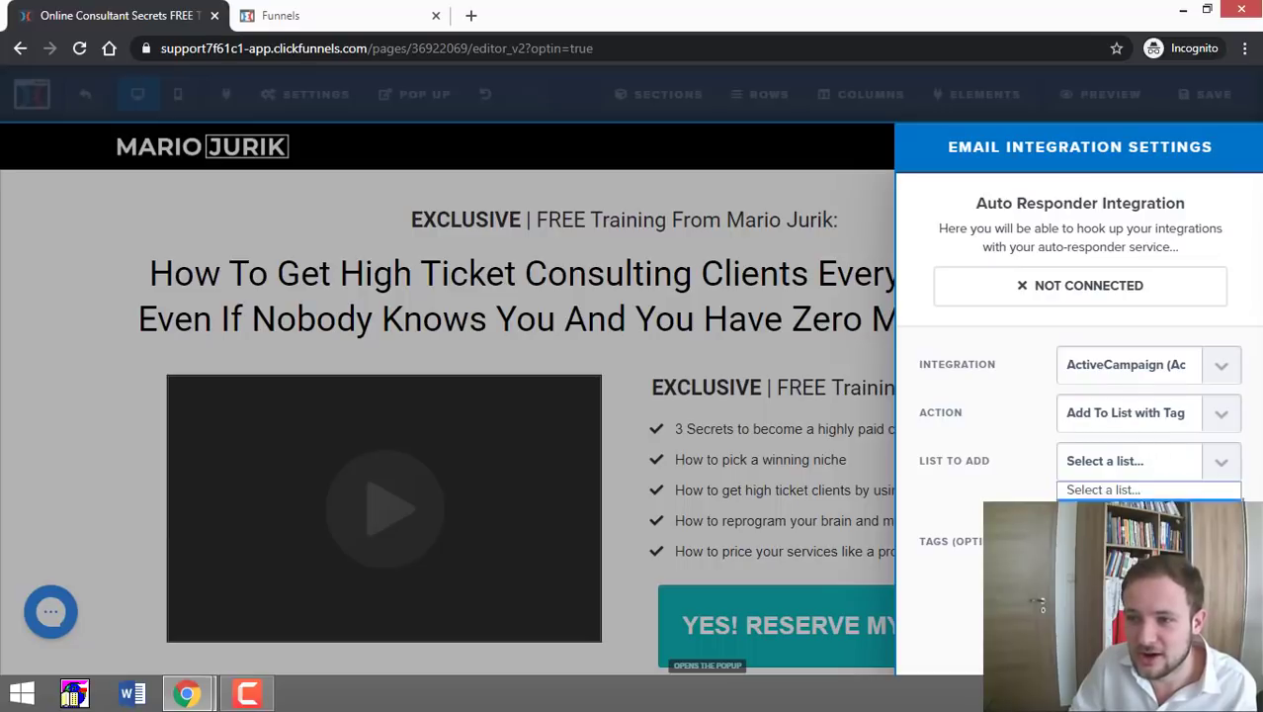
left_click(1137, 504)
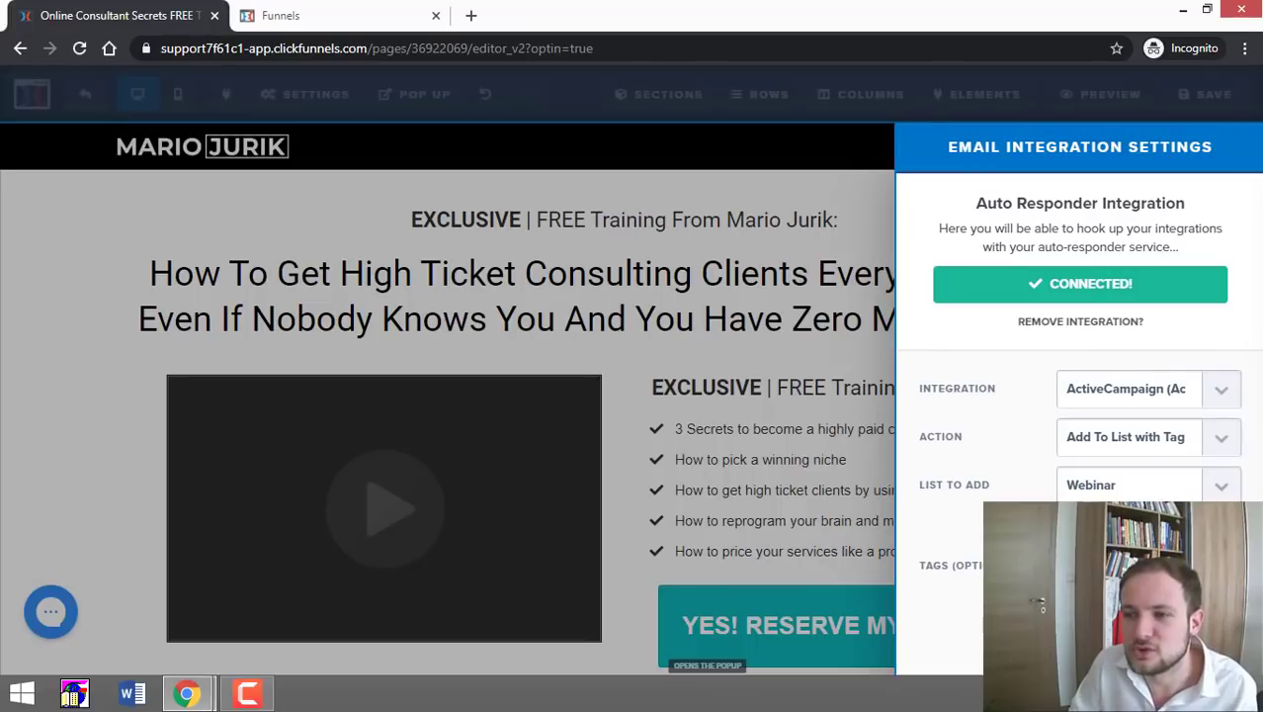
Step: Add the tag webinar to the email integration and return to editing the page
left_click(1147, 565)
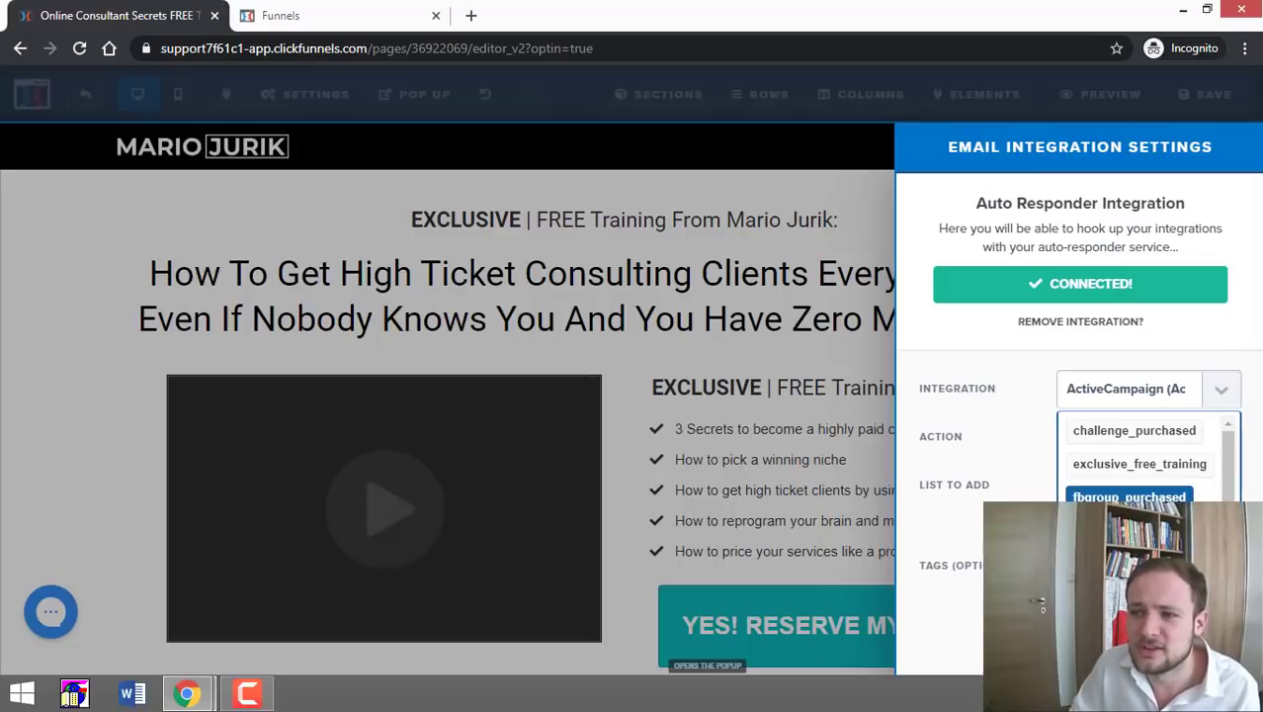
key("Escape")
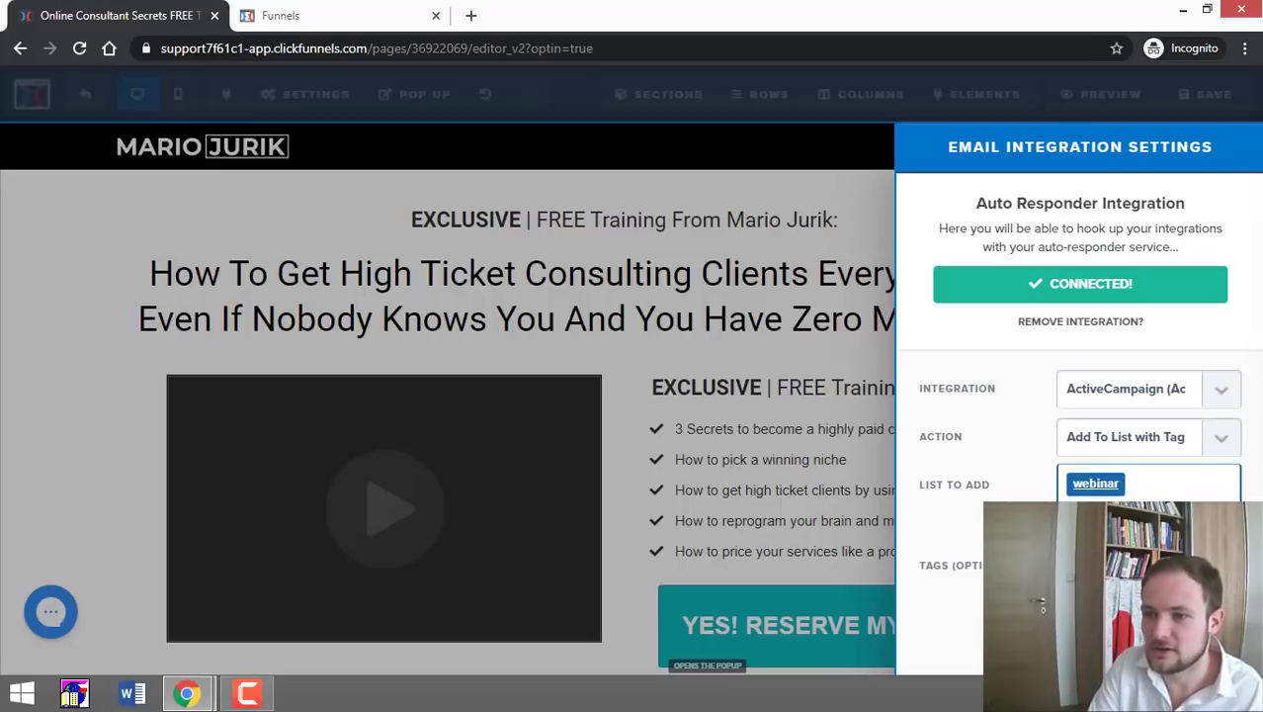
key("Return")
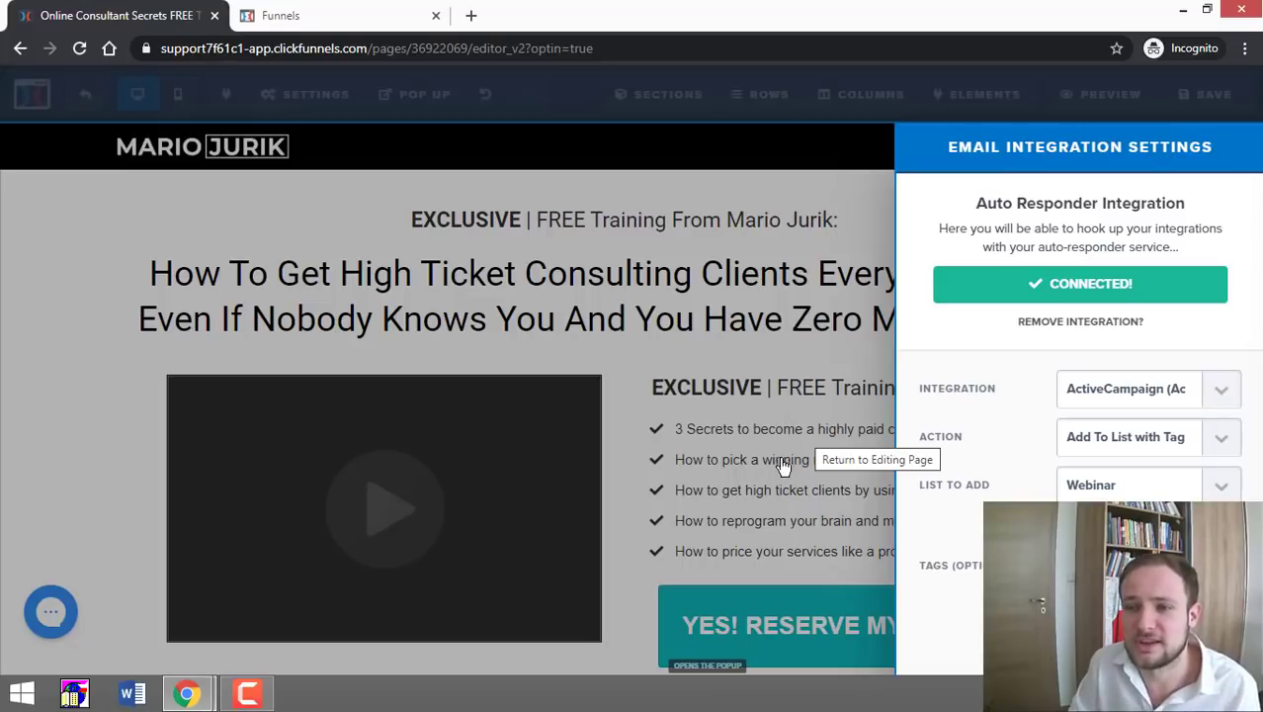
left_click(772, 401)
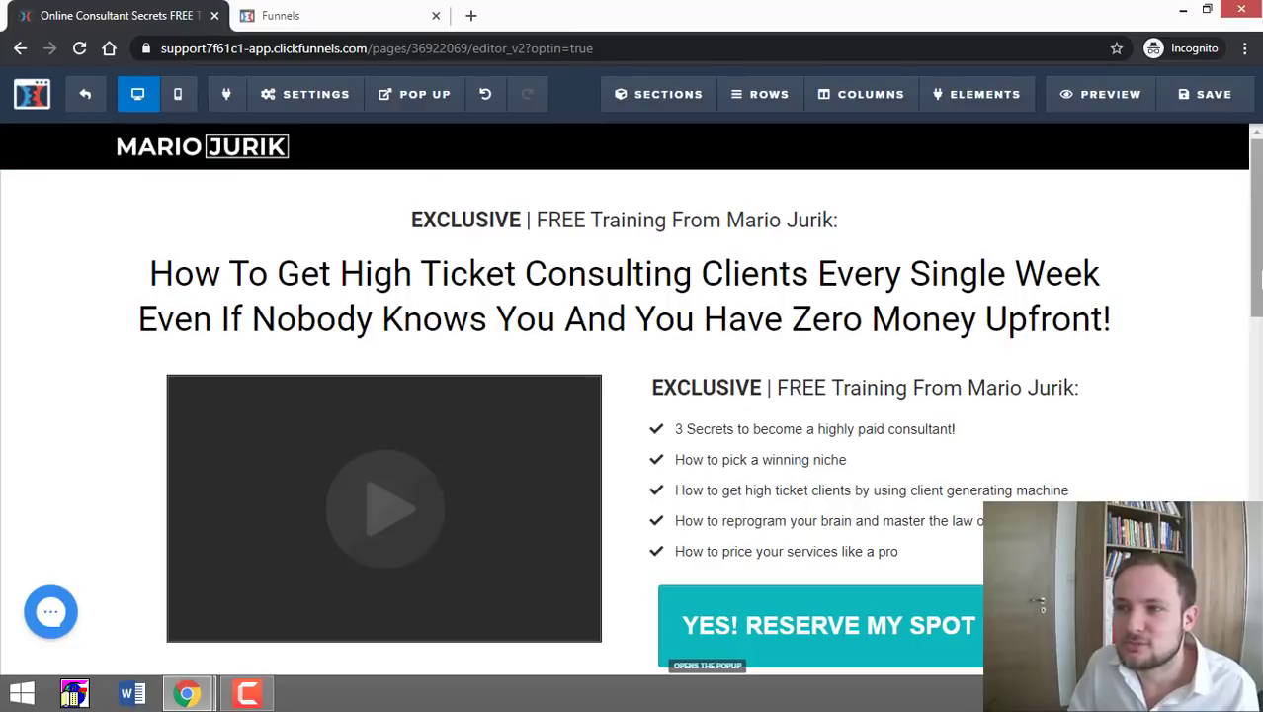
Step: Save the registration page and exit the editor to the funnel's step overview
scroll(1249, 423, "down", 7)
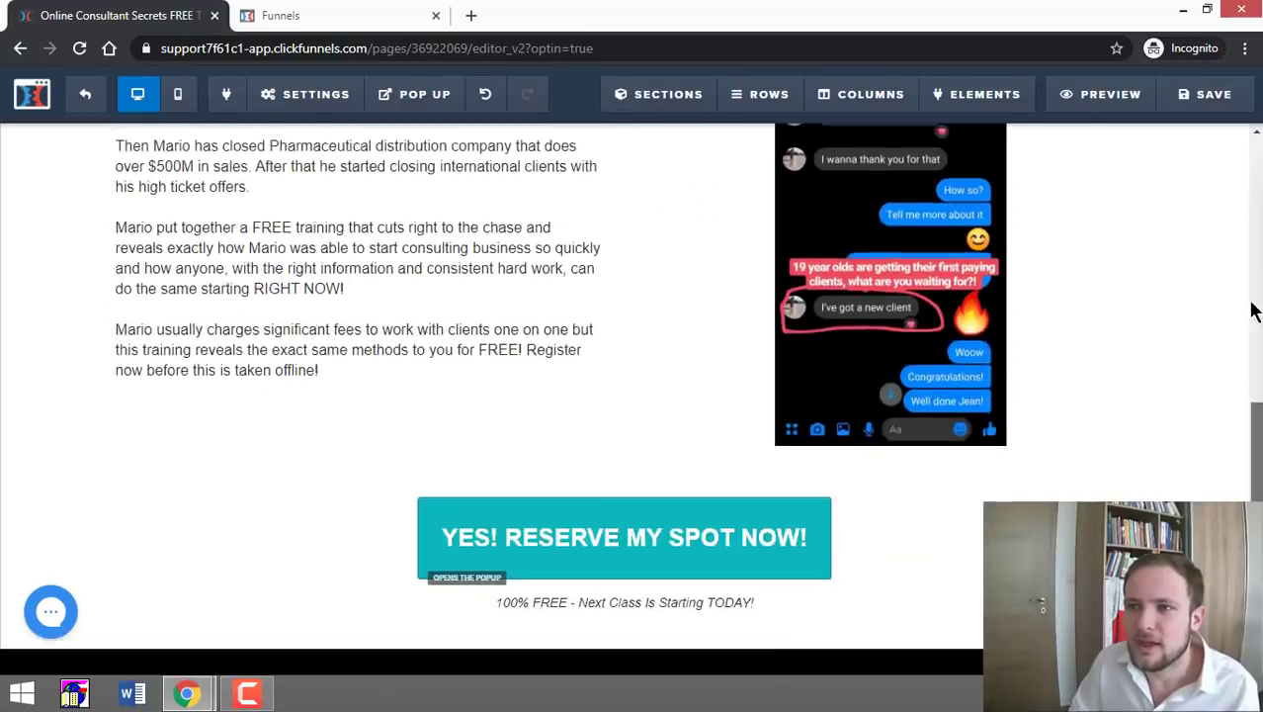
scroll(1216, 247, "up", 8)
left_click(1199, 94)
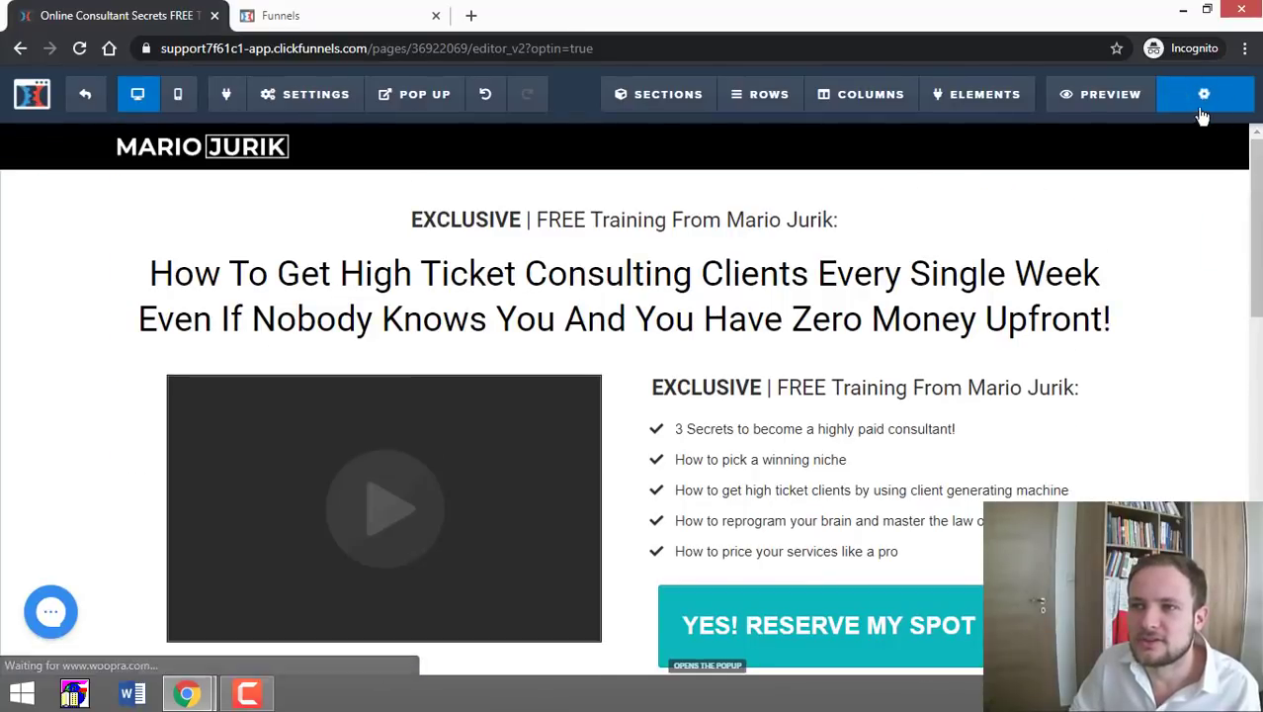
left_click(86, 94)
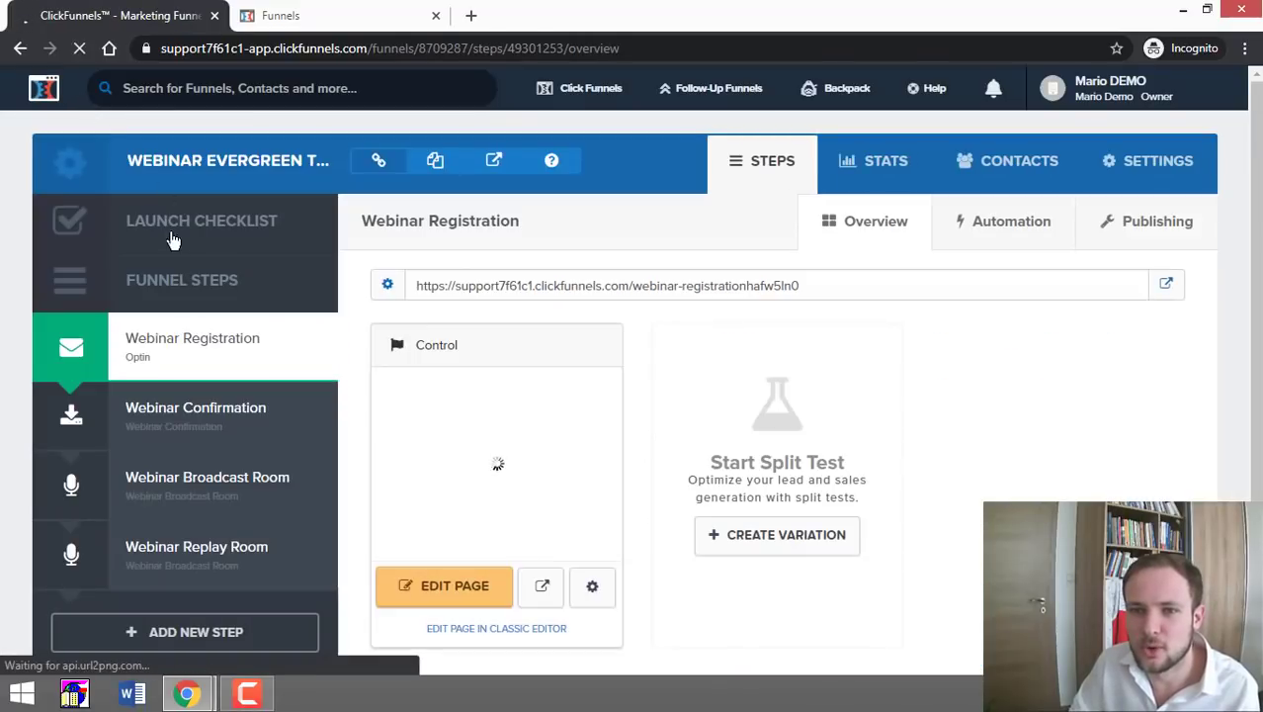
Step: Open the Webinar Confirmation step's page for editing
left_click(245, 397)
mouse_move(536, 87)
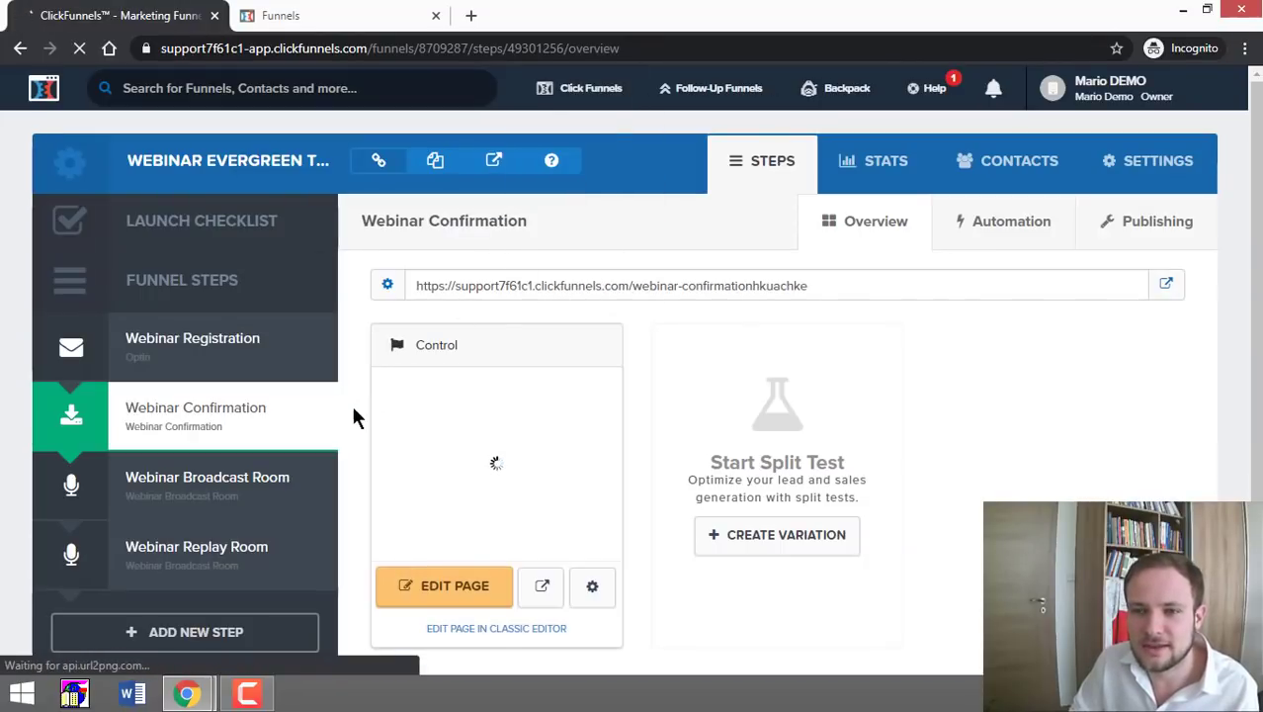
left_click(443, 591)
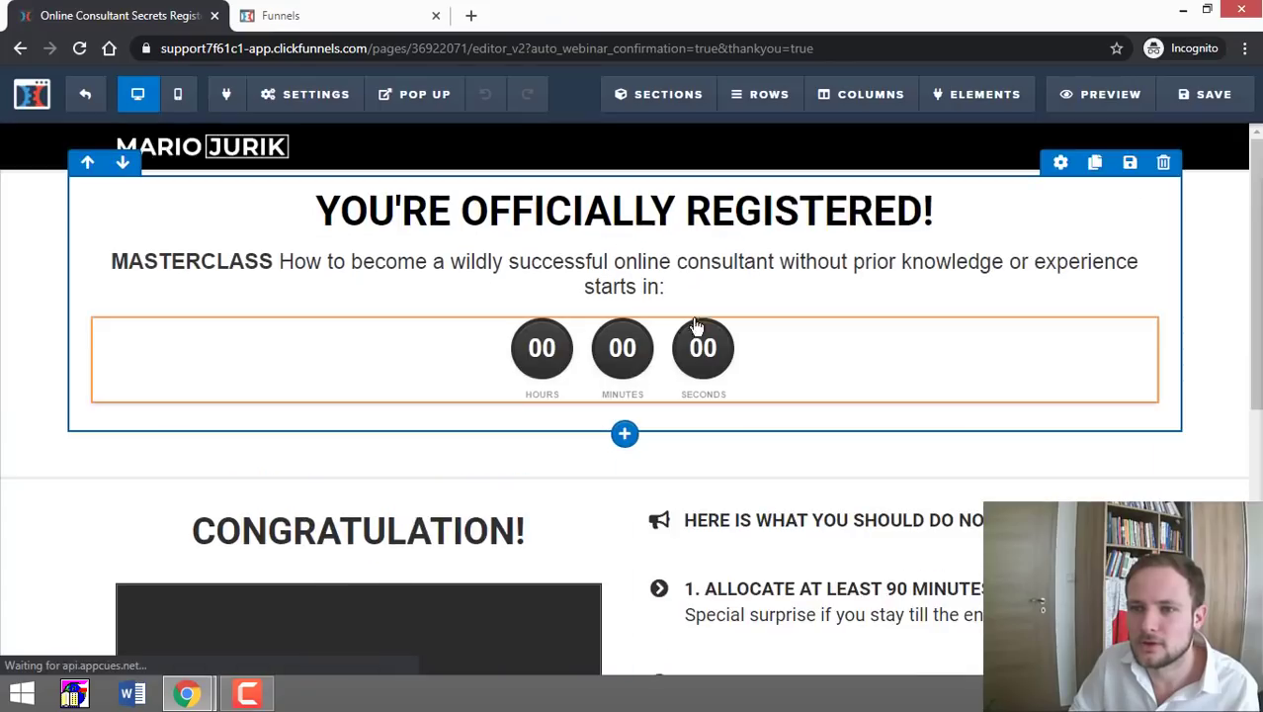
Step: Review the confirmation page's countdown, congratulation video, list of instructions and replay section
scroll(854, 423, "down", 2)
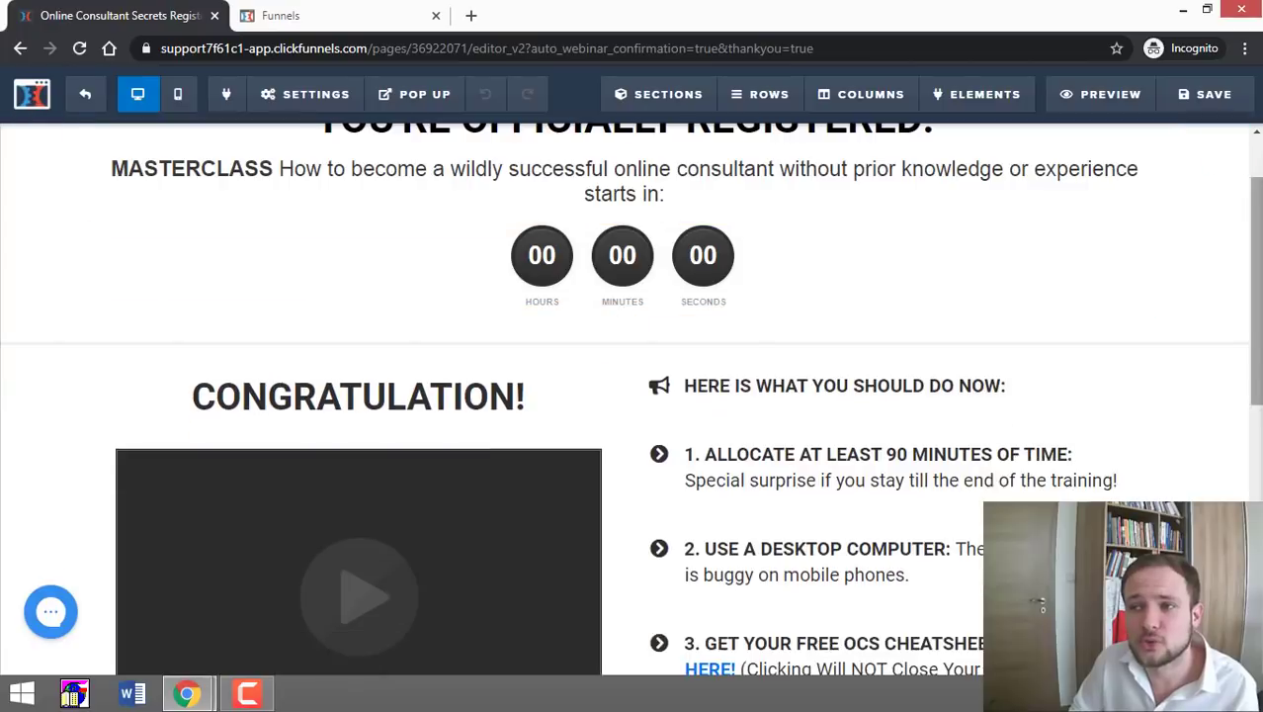
scroll(807, 287, "up", 1)
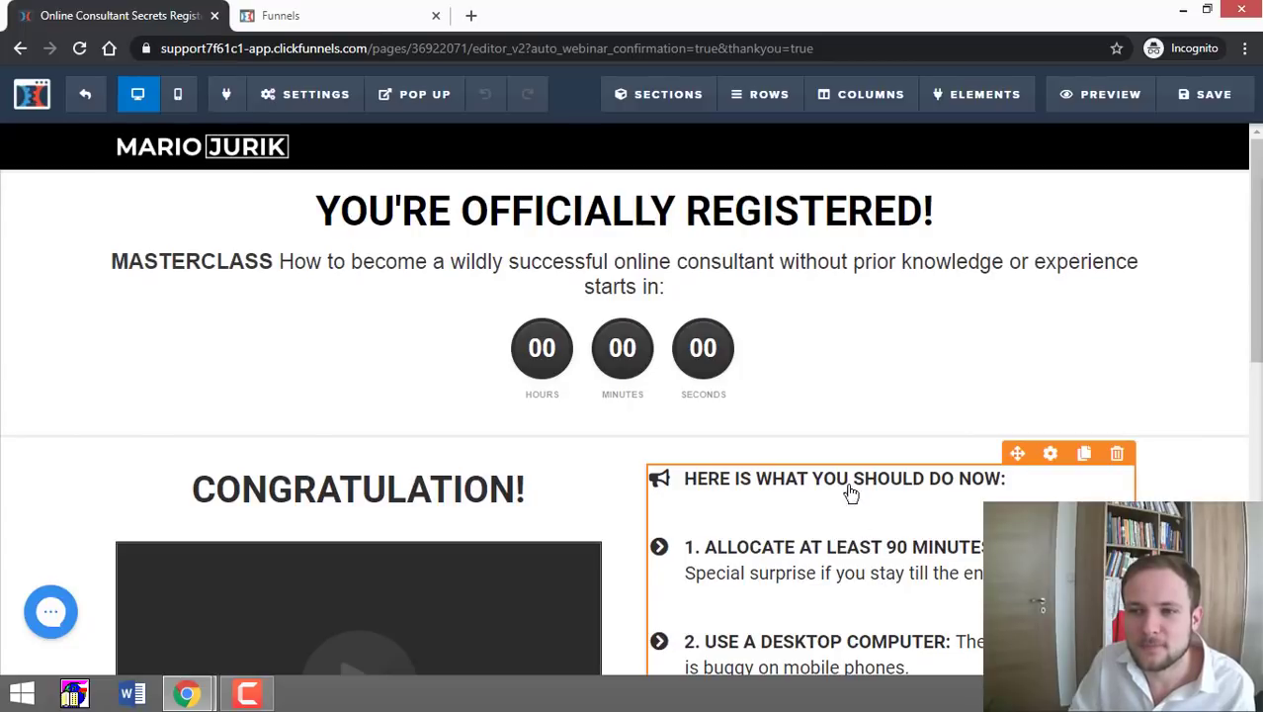
scroll(860, 512, "down", 1)
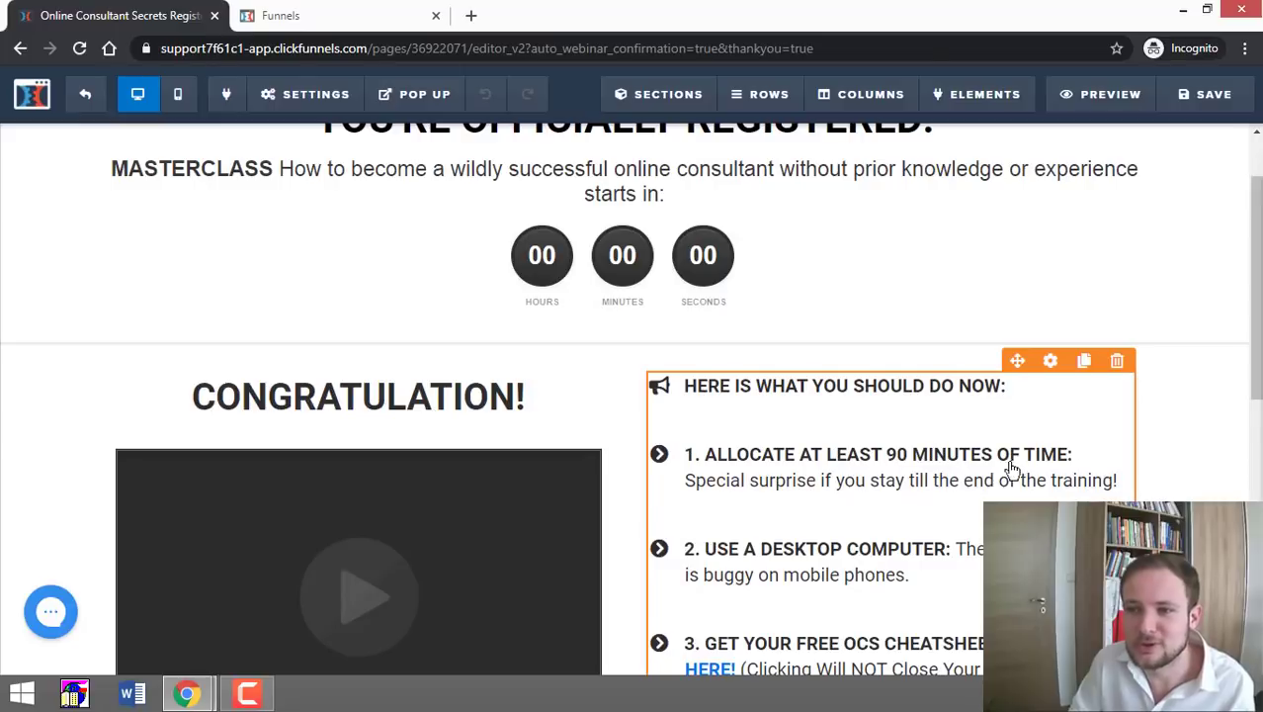
scroll(936, 597, "down", 1)
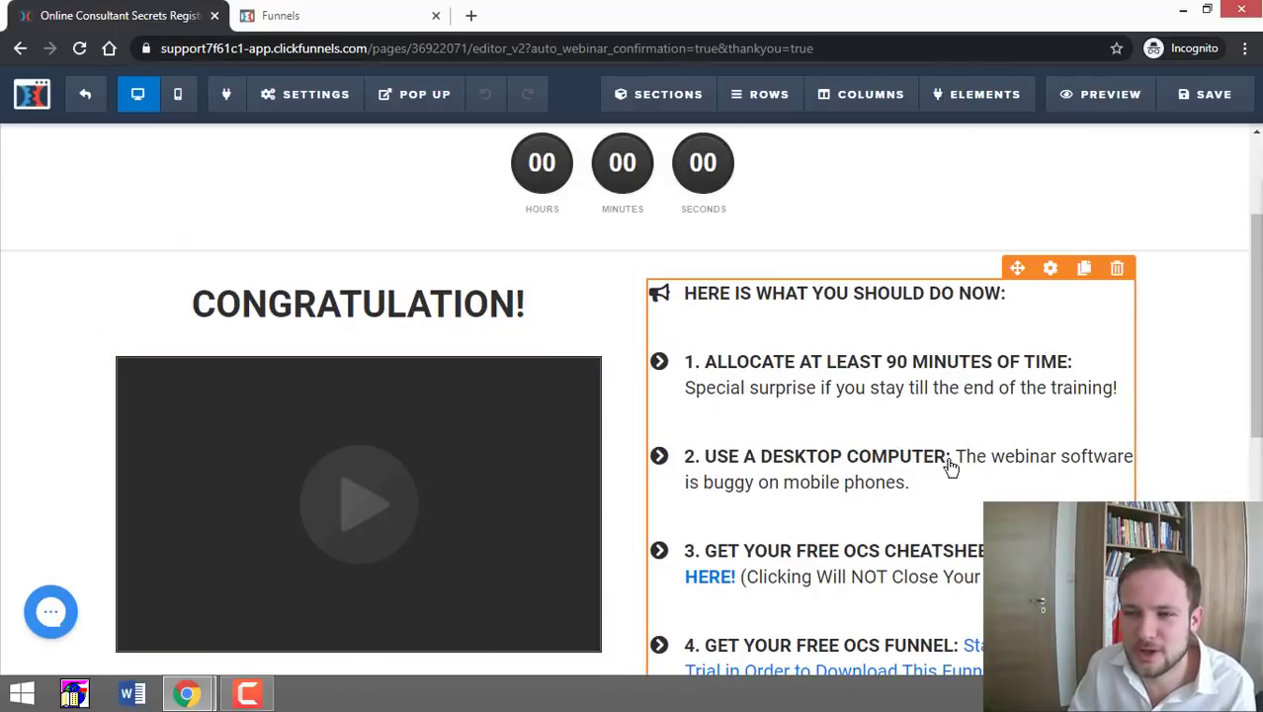
scroll(1258, 258, "up", 1)
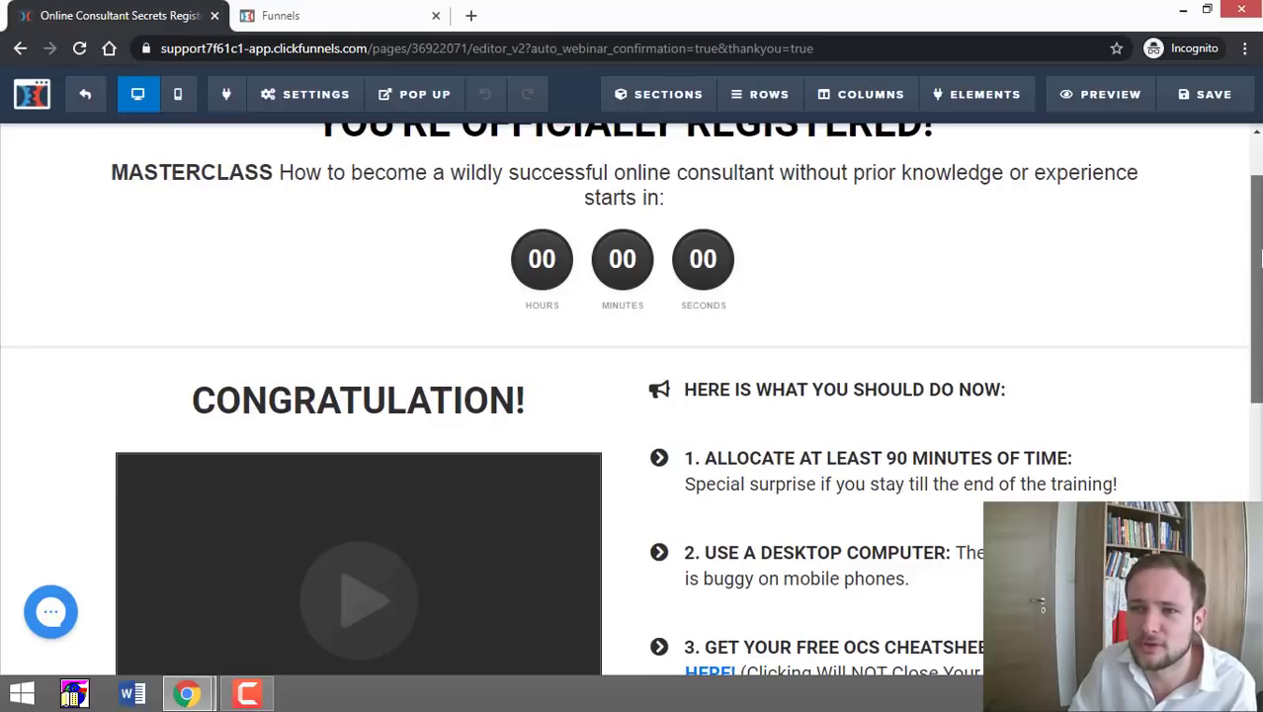
scroll(1258, 259, "up", 1)
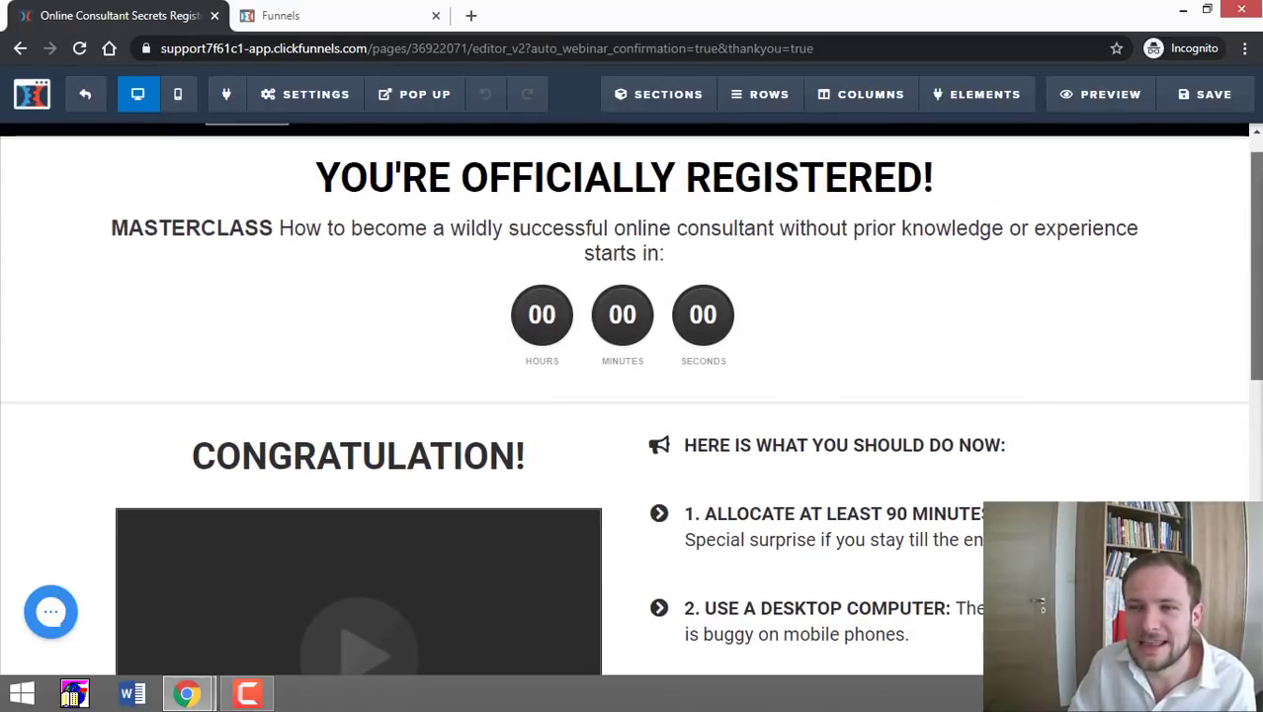
scroll(1258, 259, "down", 1)
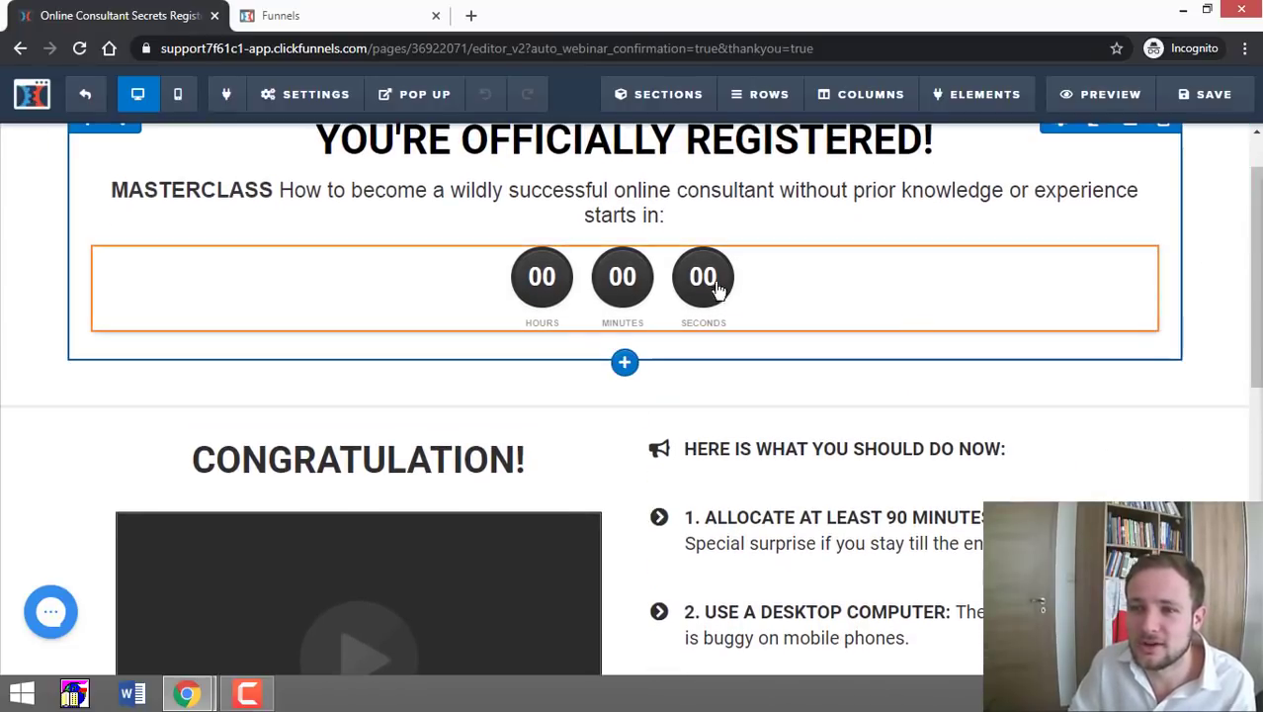
scroll(1249, 338, "down", 2)
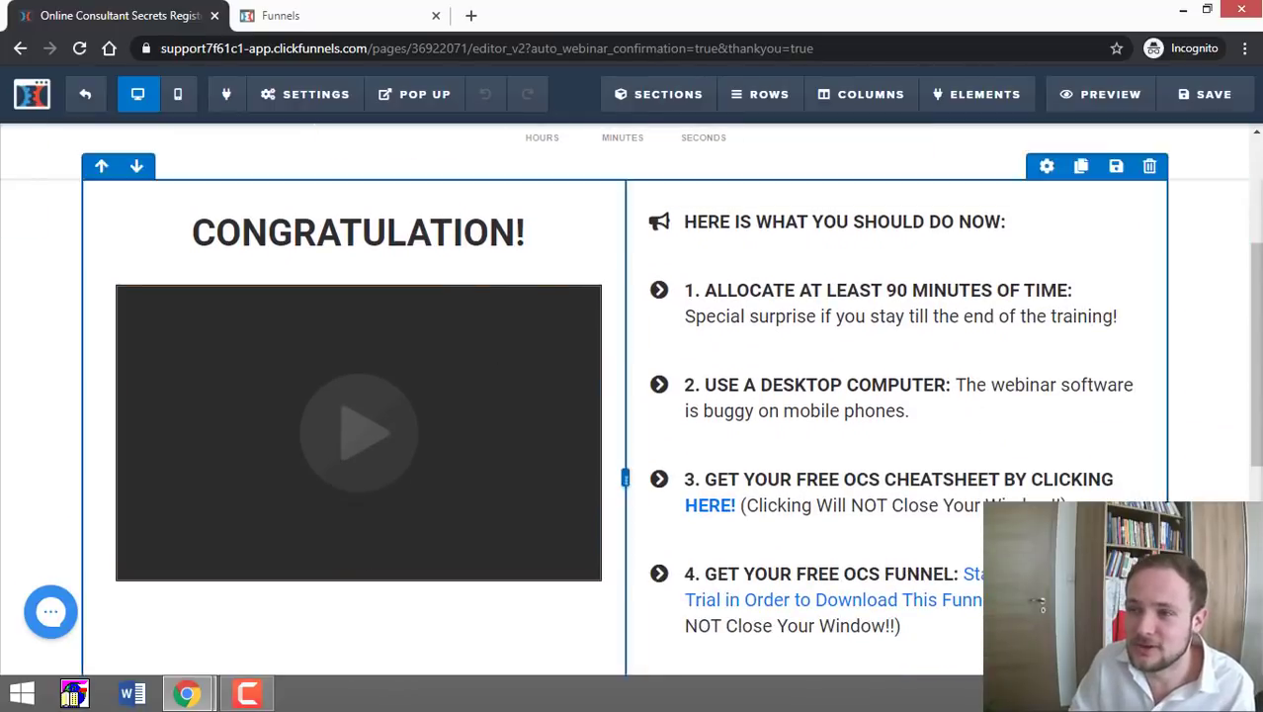
scroll(499, 377, "down", 4)
left_click_drag(1255, 465, 1244, 212)
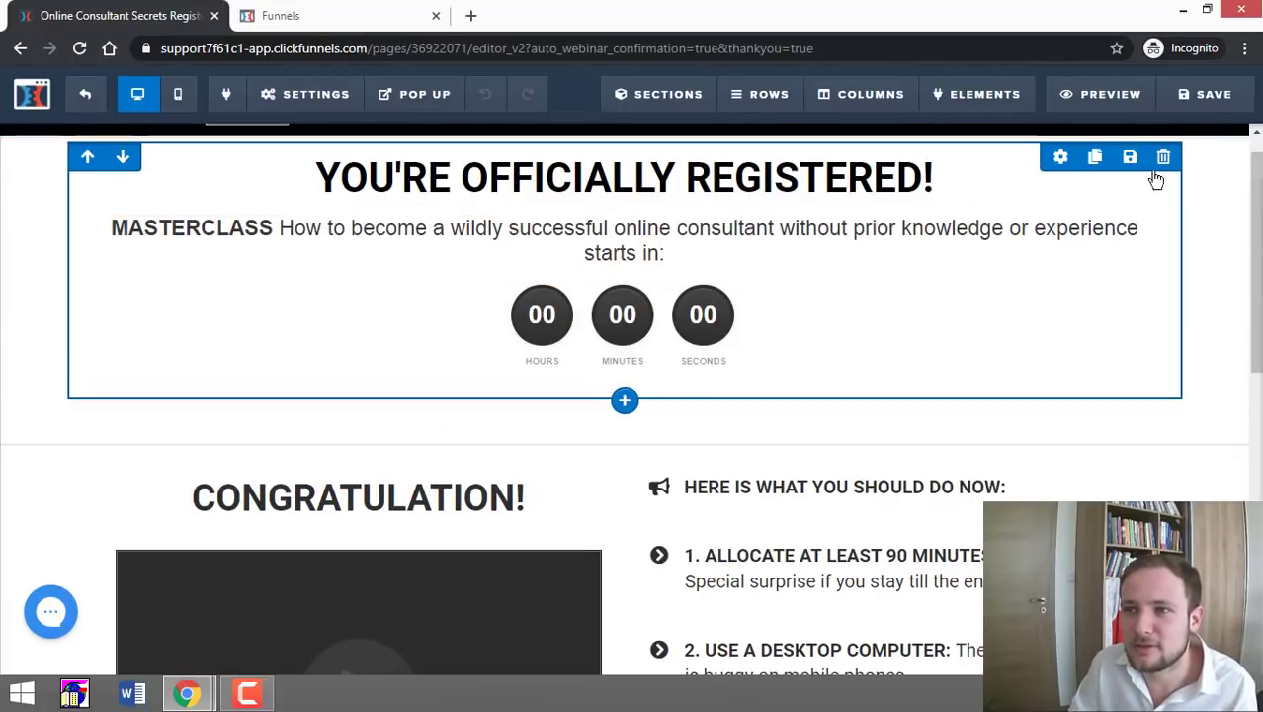
Step: Preview the confirmation page to check its countdown, test the Watch Encore Replay Now link to the replay room, and return to the editor
left_click(1109, 94)
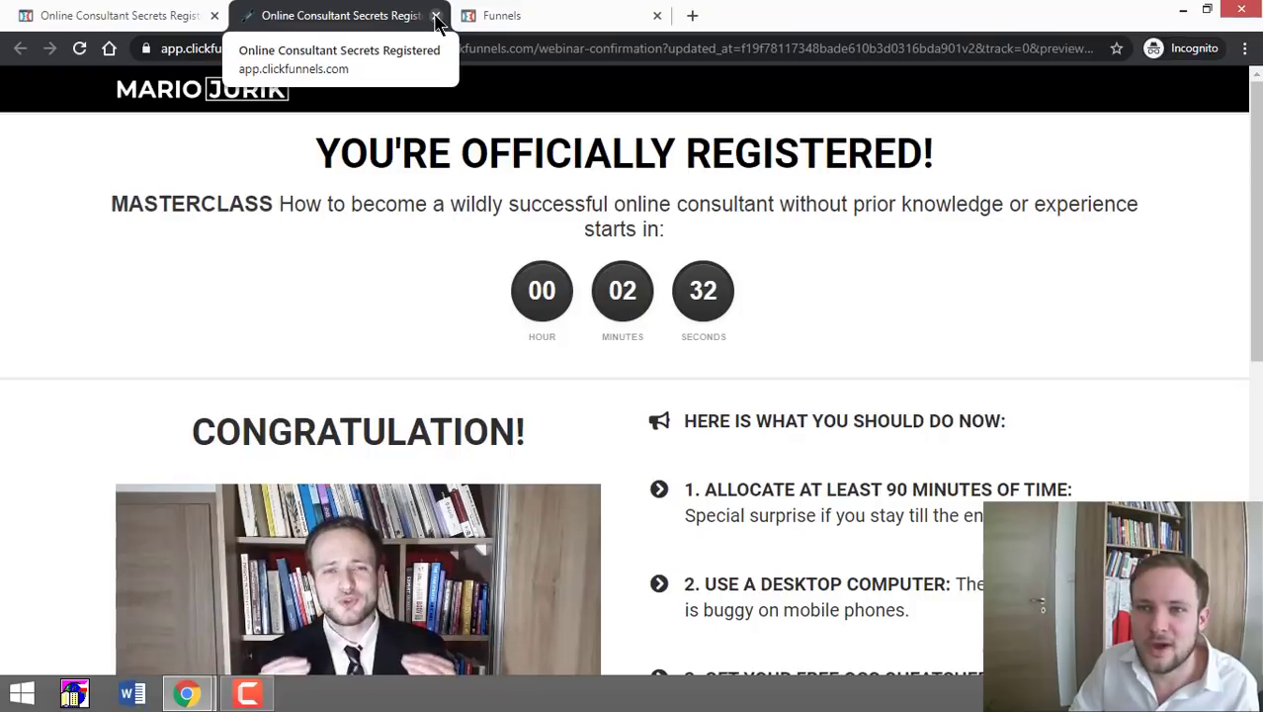
left_click(436, 15)
scroll(698, 303, "down", 10)
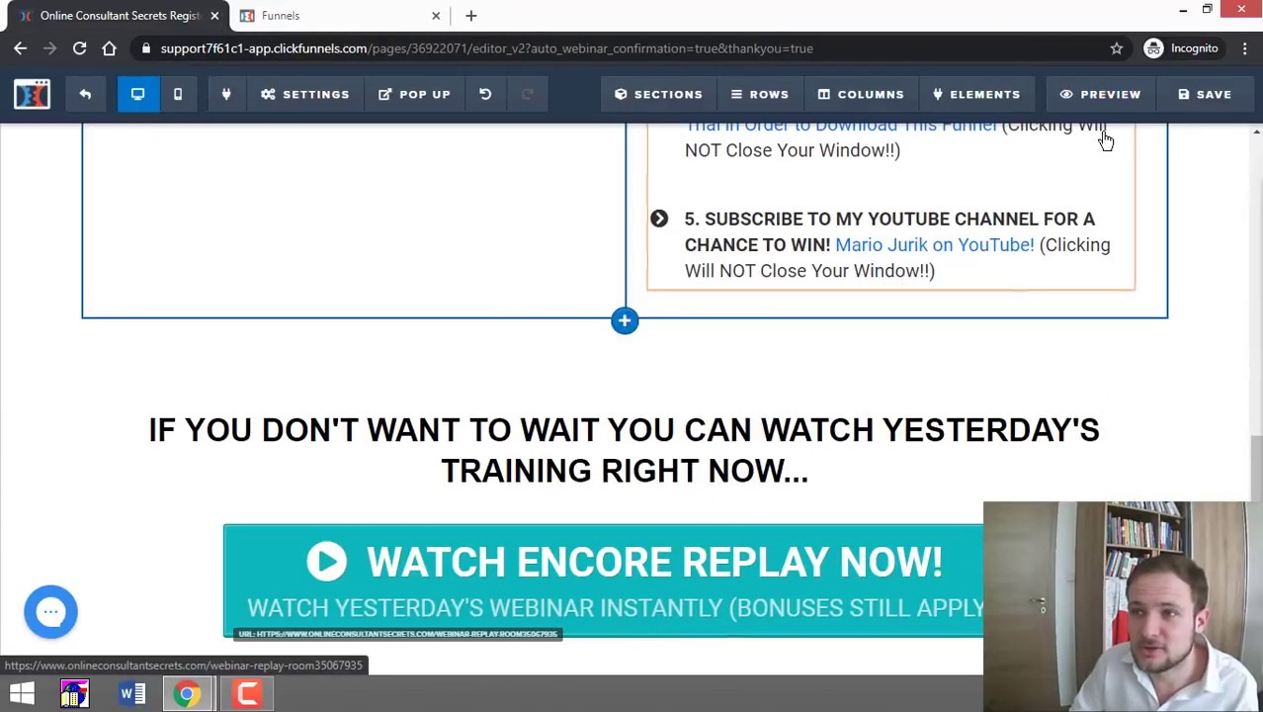
left_click(1107, 99)
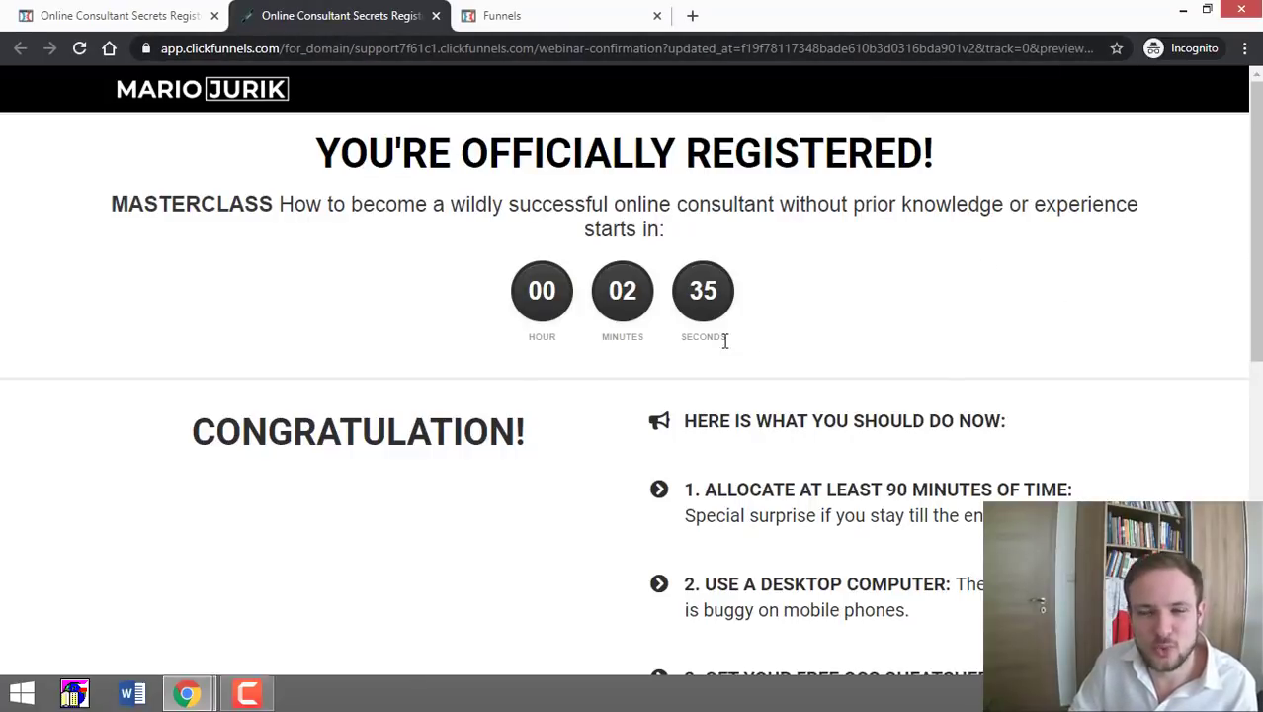
scroll(1244, 436, "down", 7)
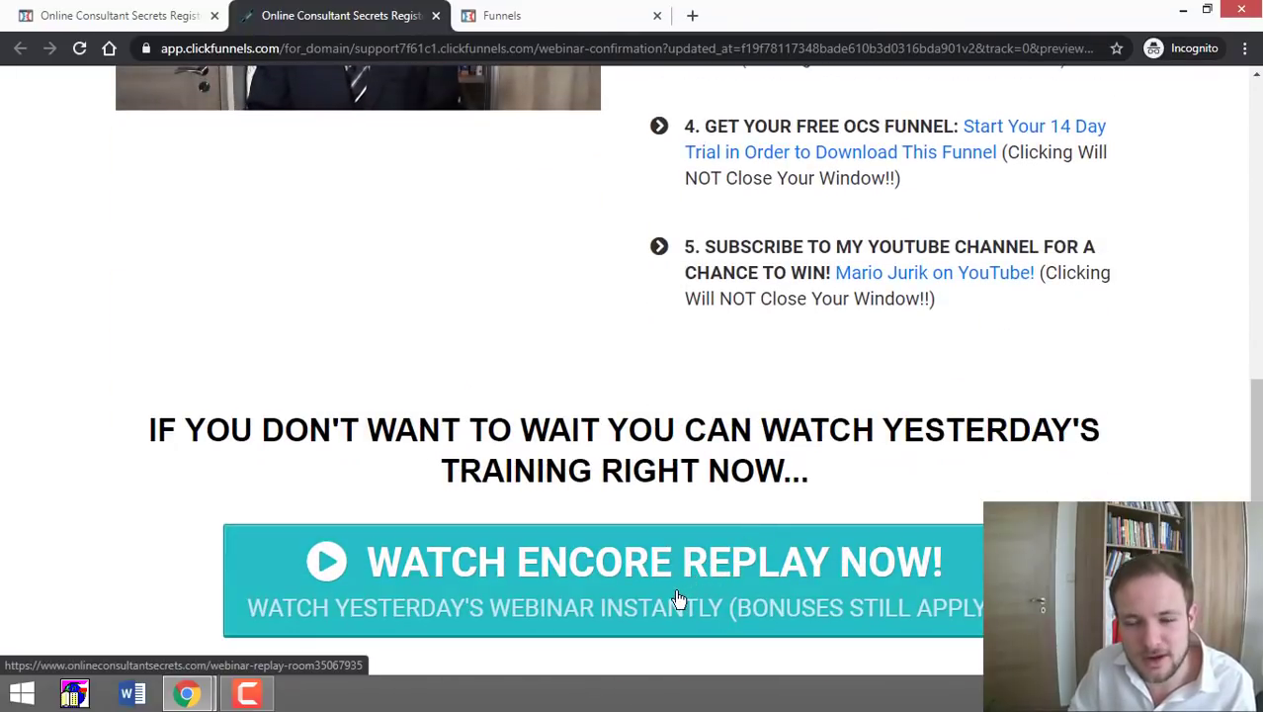
left_click(554, 590)
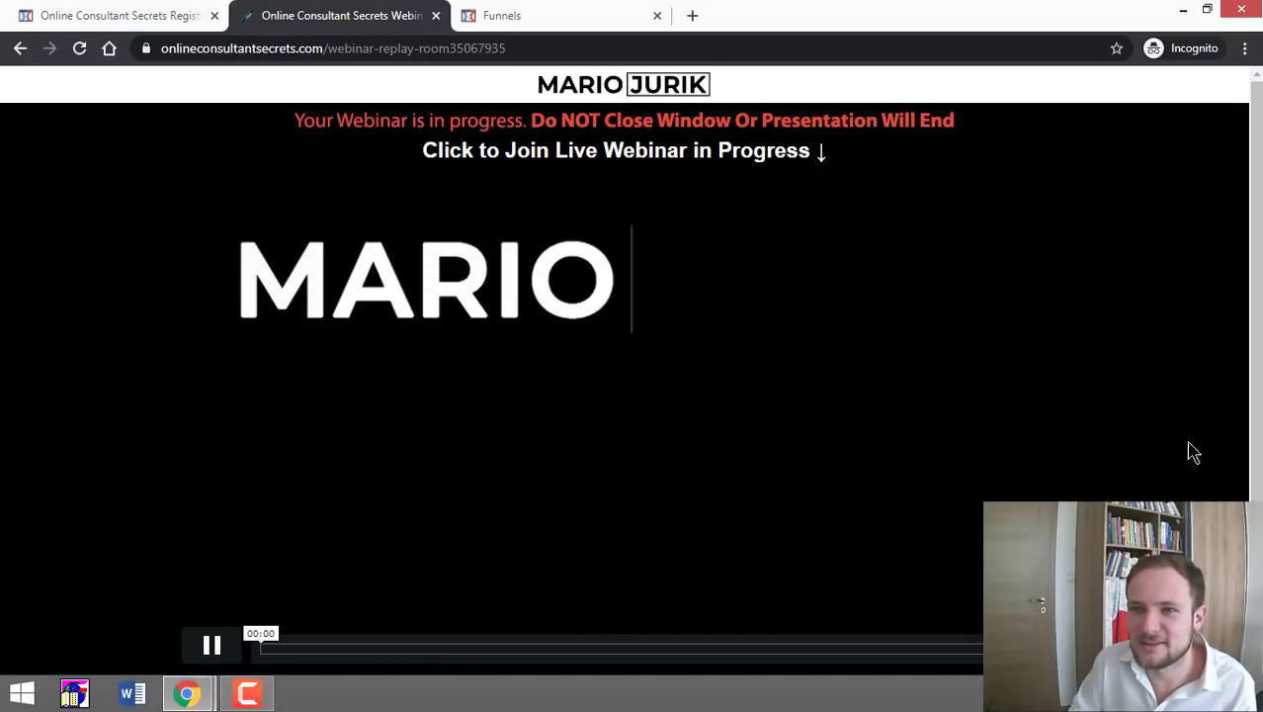
scroll(1255, 406, "down", 1)
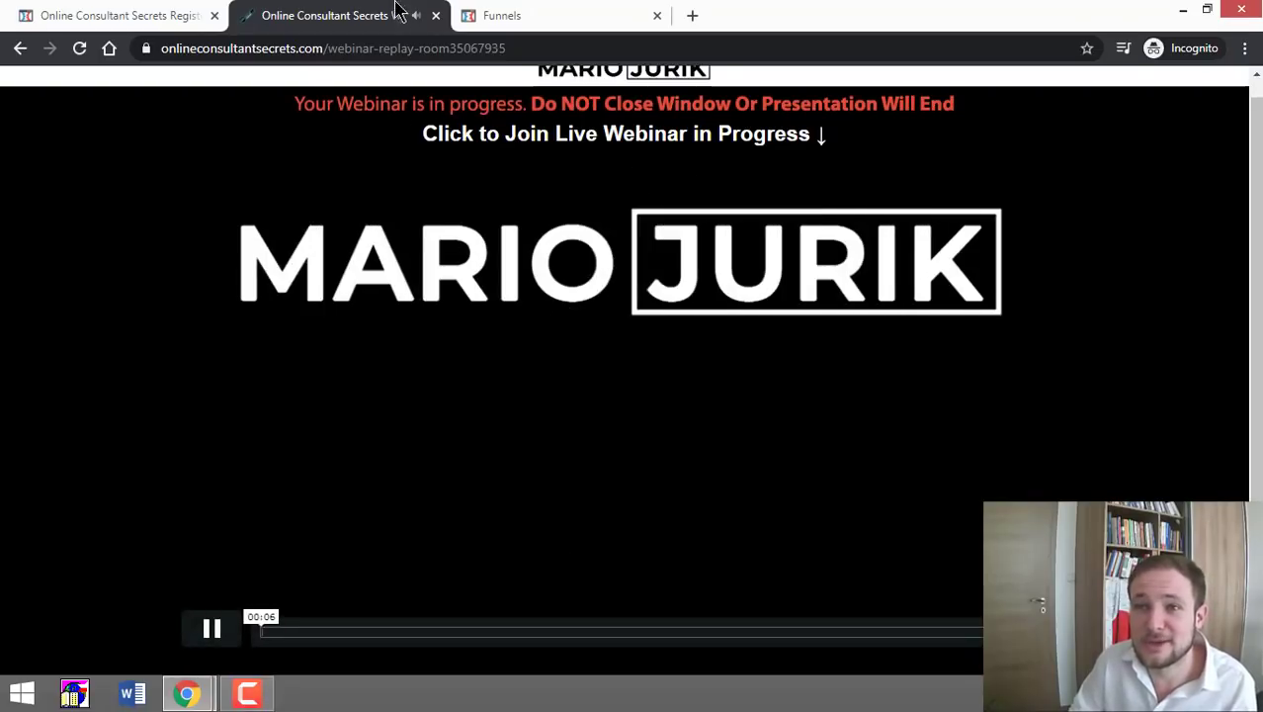
left_click(436, 16)
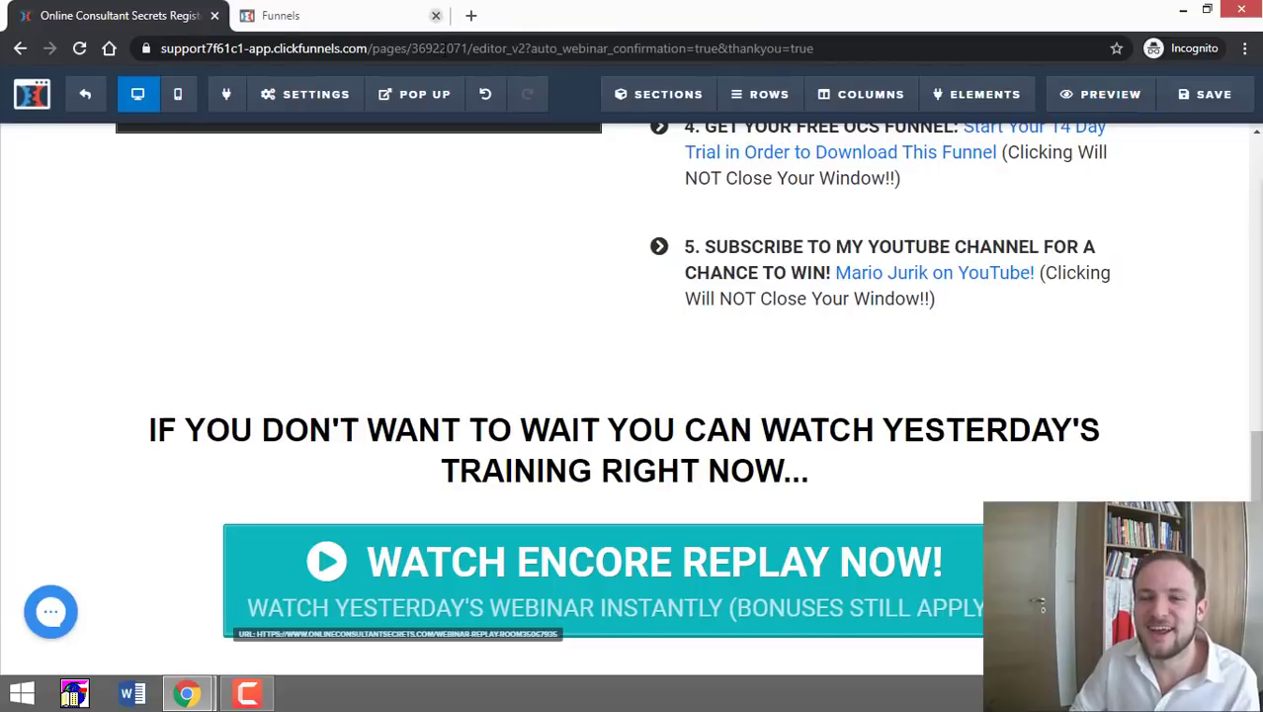
Step: Save the webinar confirmation page
scroll(1201, 271, "up", 7)
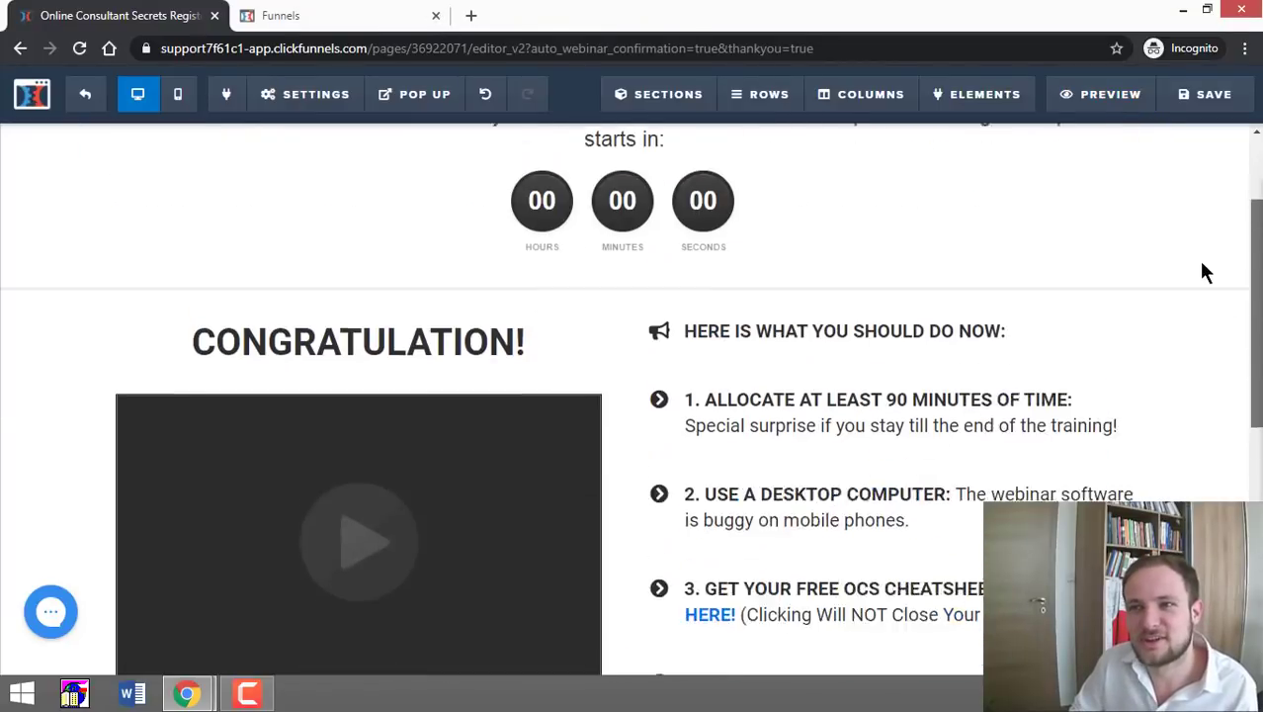
left_click(1171, 109)
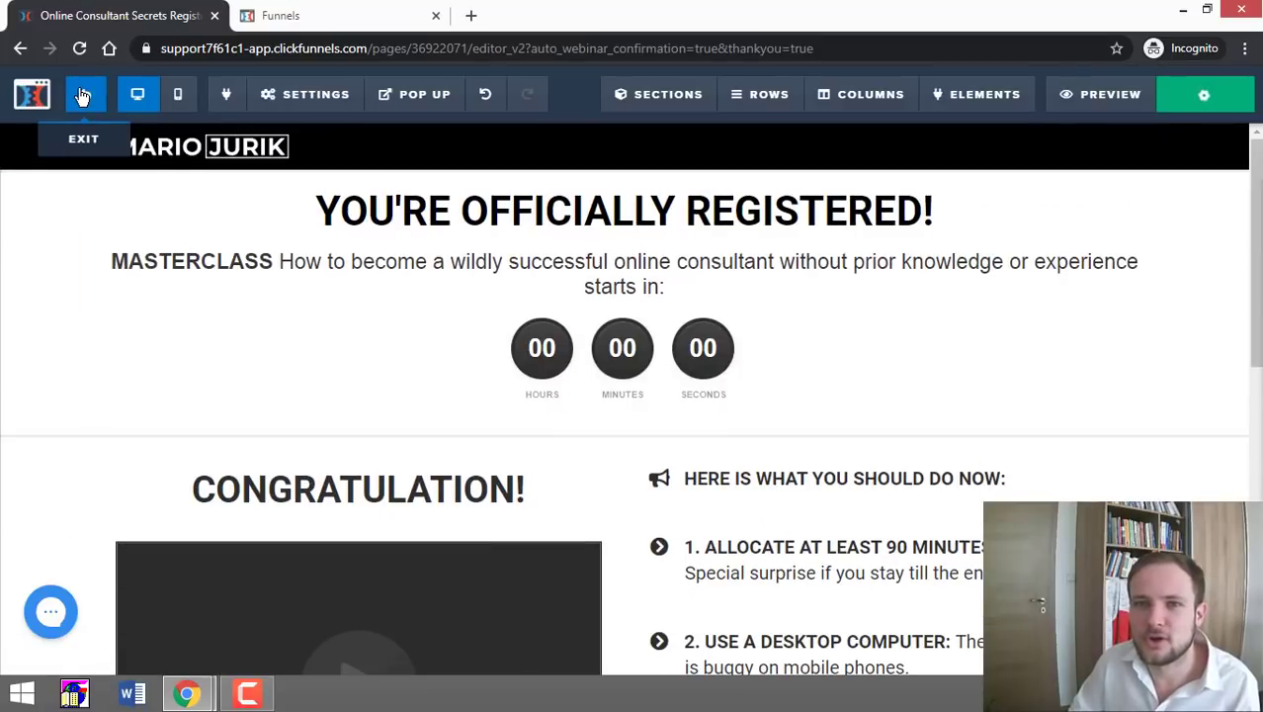
Step: Leave the confirmation page editor and open the Webinar Broadcast Room step's page for editing
left_click(83, 96)
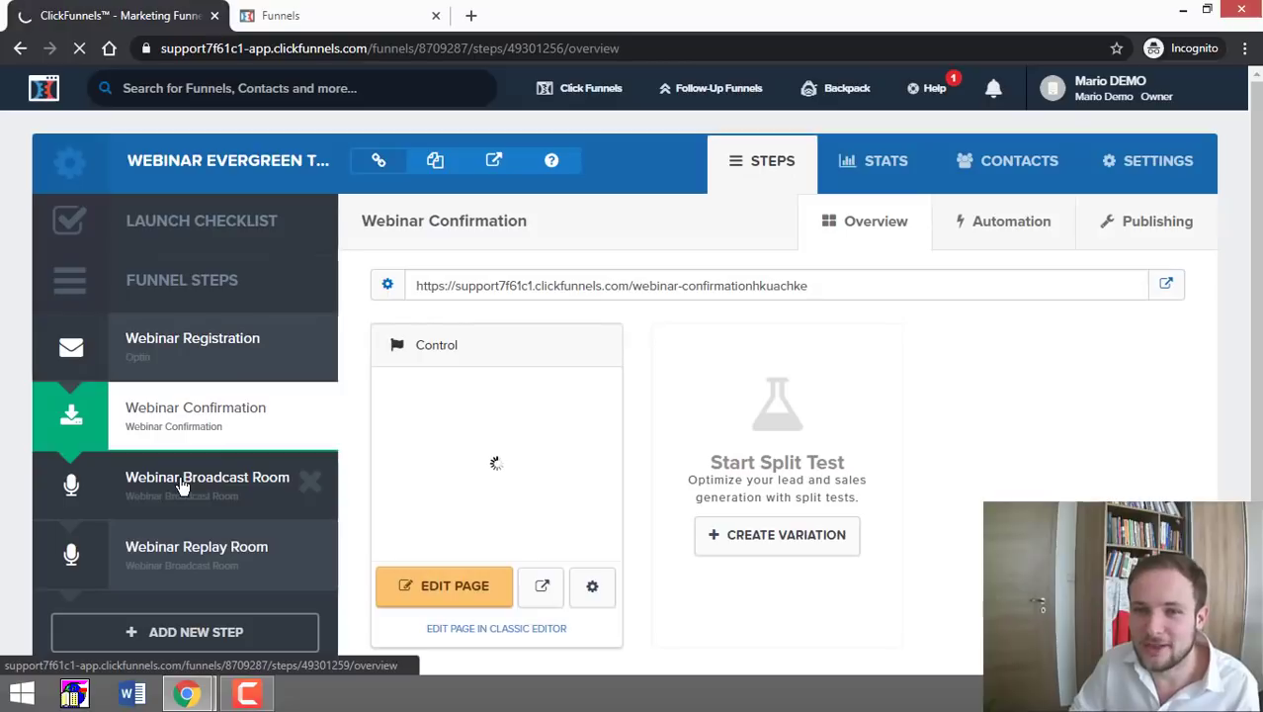
left_click(197, 484)
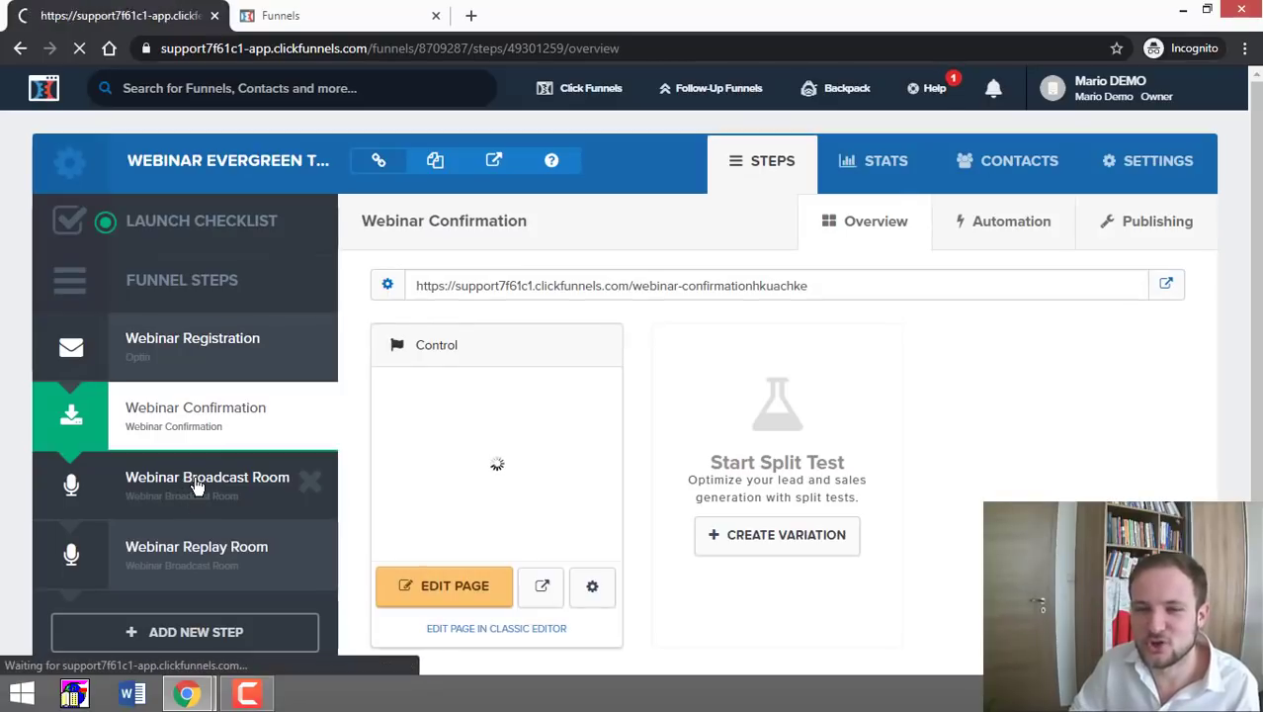
left_click(462, 593)
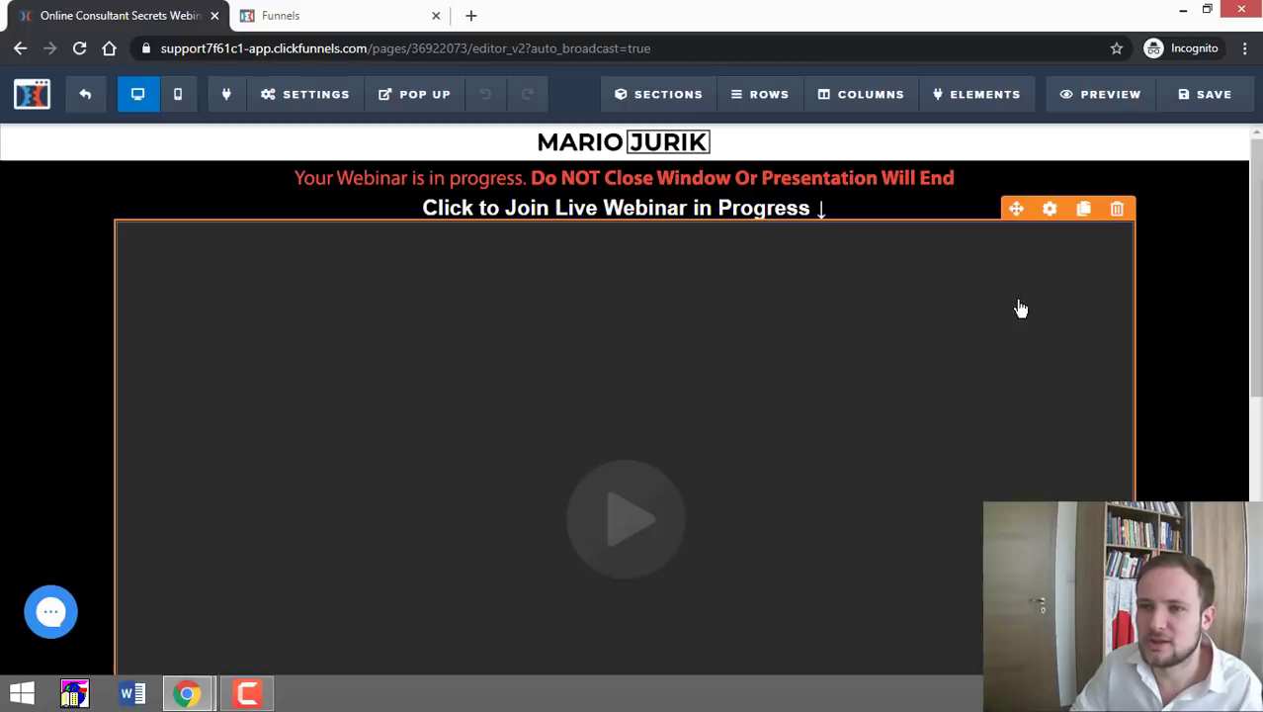
Step: Review the broadcast room video's settings, including its Vimeo URL, autoplay and pause blocking, then close them
left_click(966, 348)
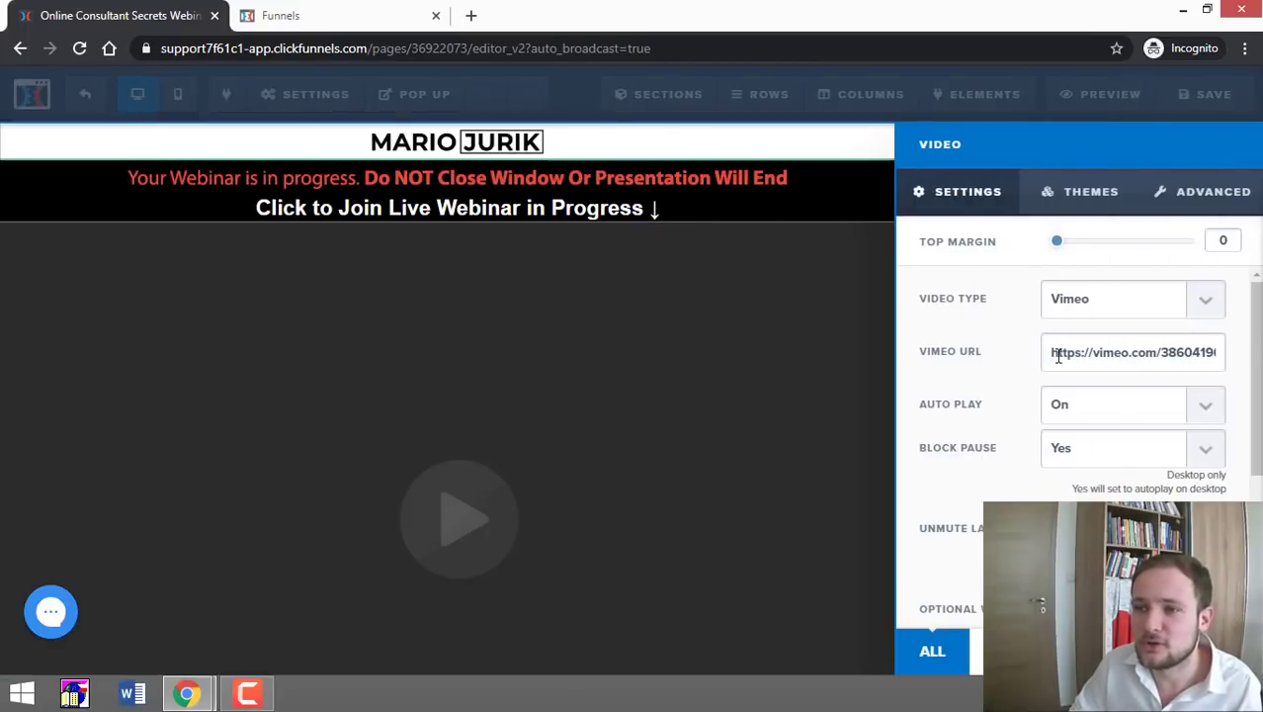
left_click_drag(1080, 357, 1252, 353)
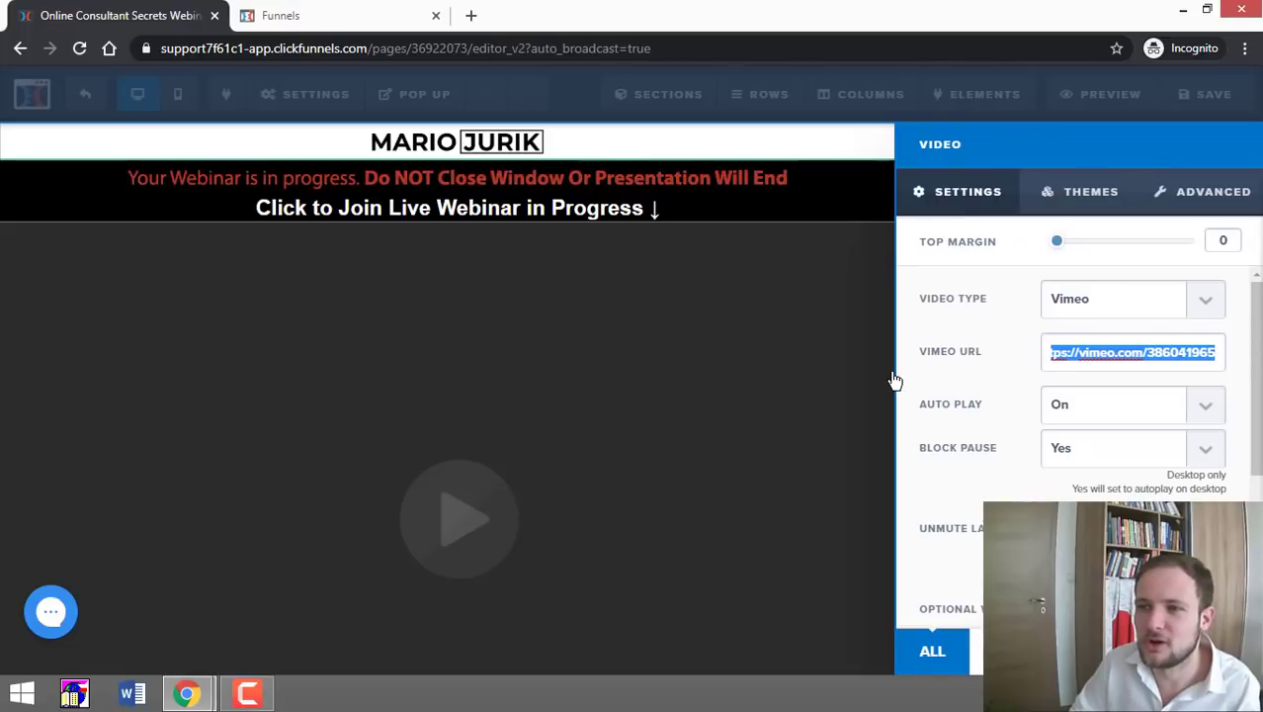
left_click(615, 423)
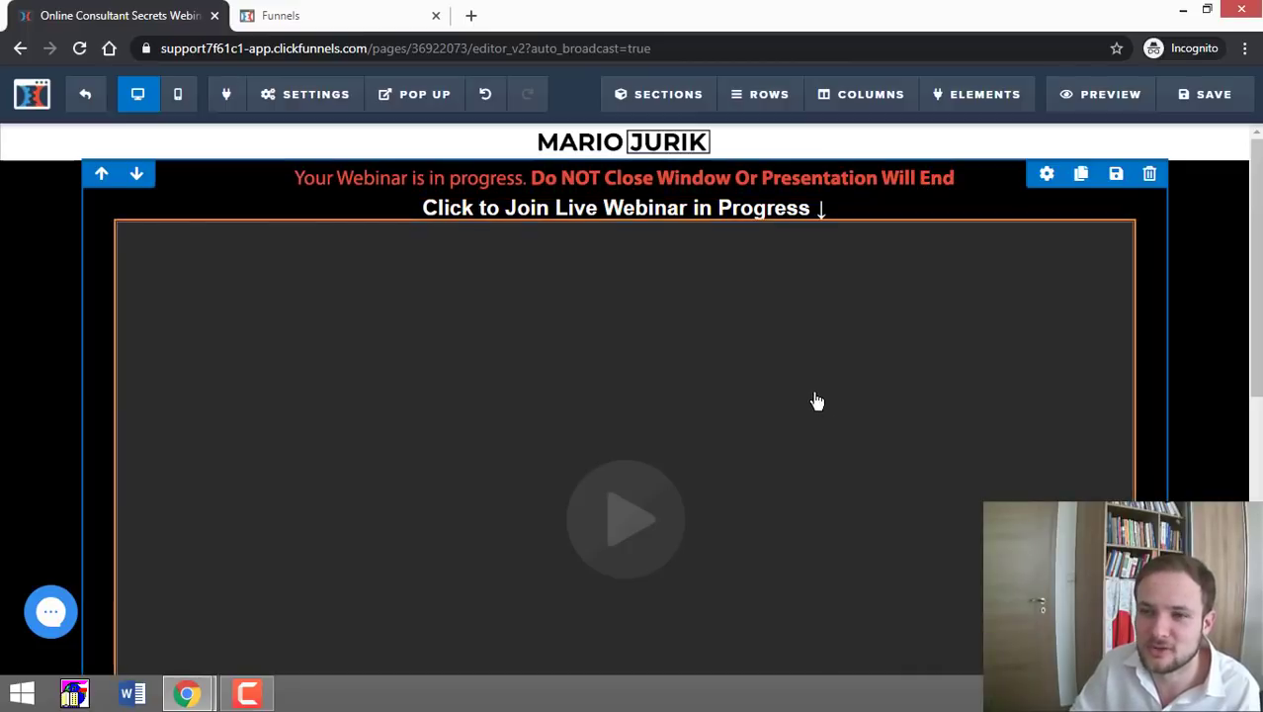
Step: Set the offer countdown below the webinar video to 60 minutes and clear its hours value
scroll(826, 375, "down", 4)
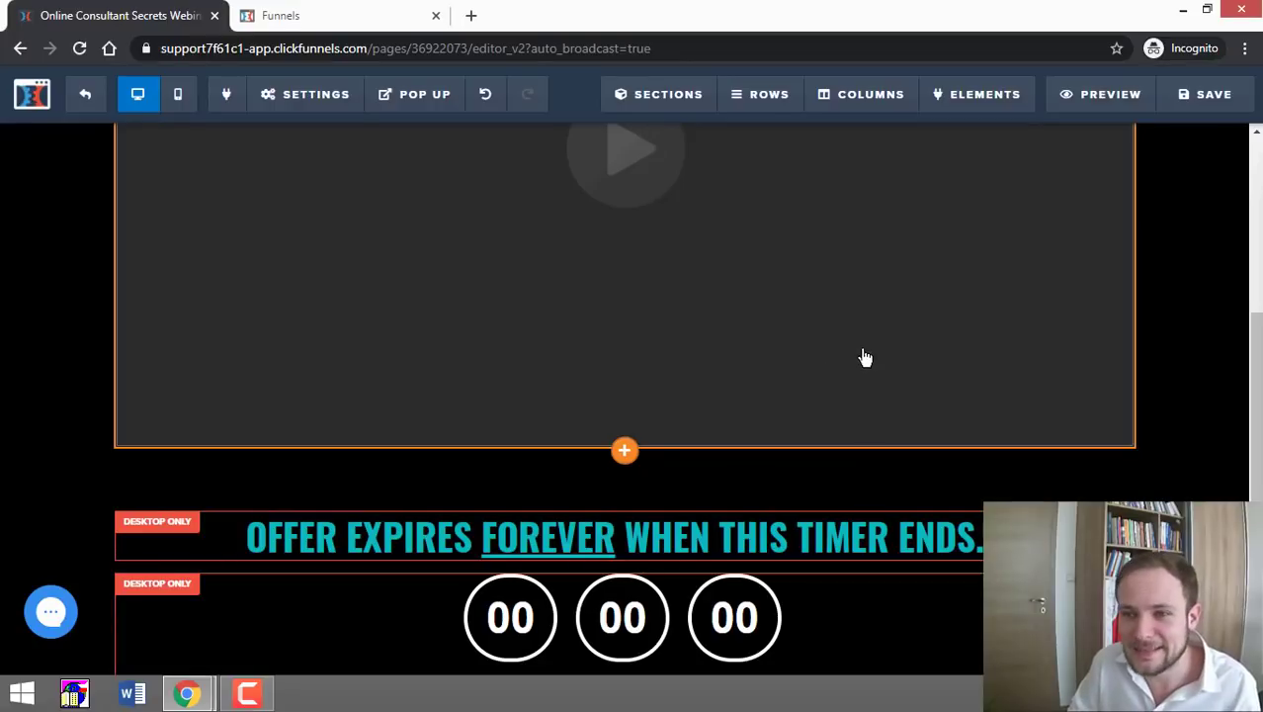
scroll(839, 413, "down", 2)
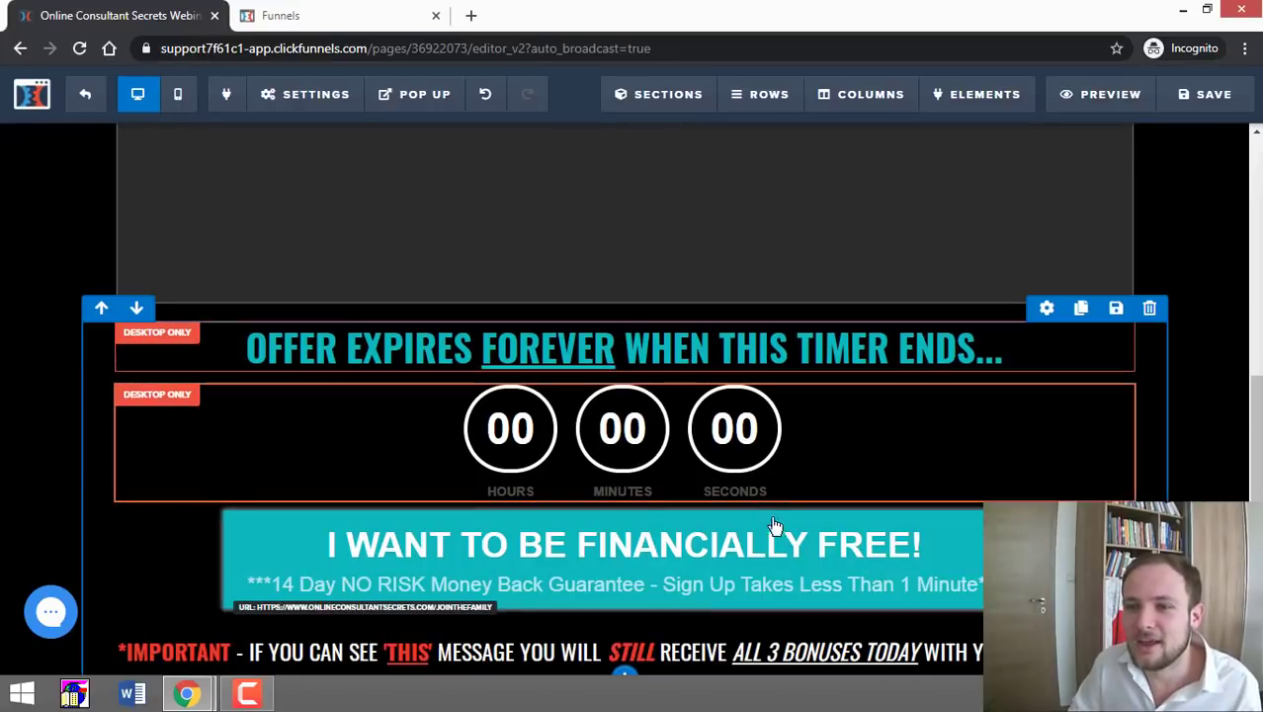
left_click(762, 436)
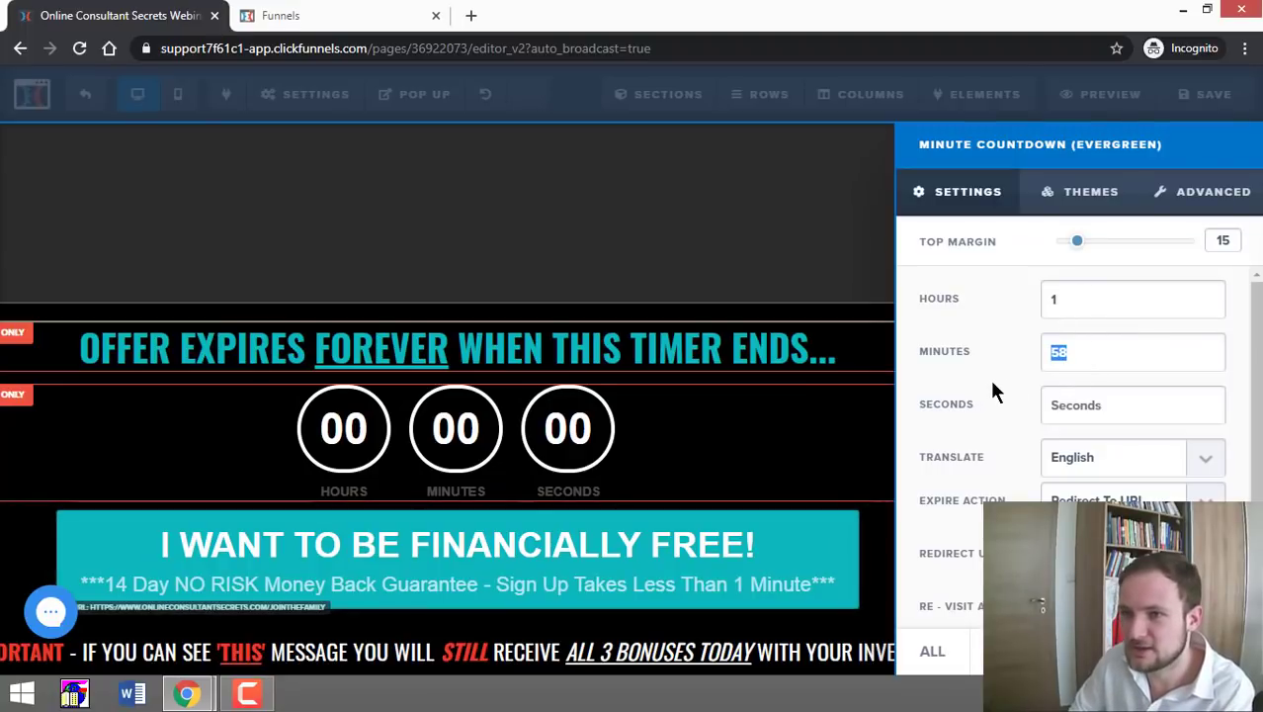
type("60")
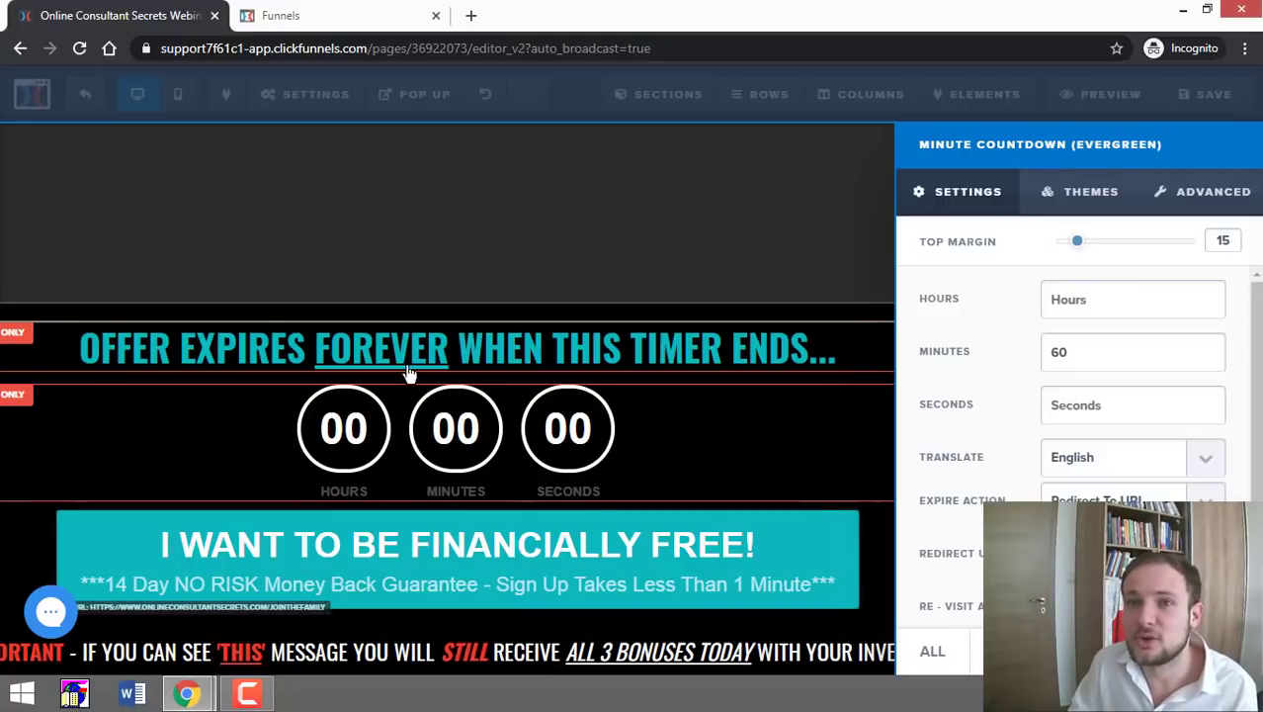
left_click(473, 376)
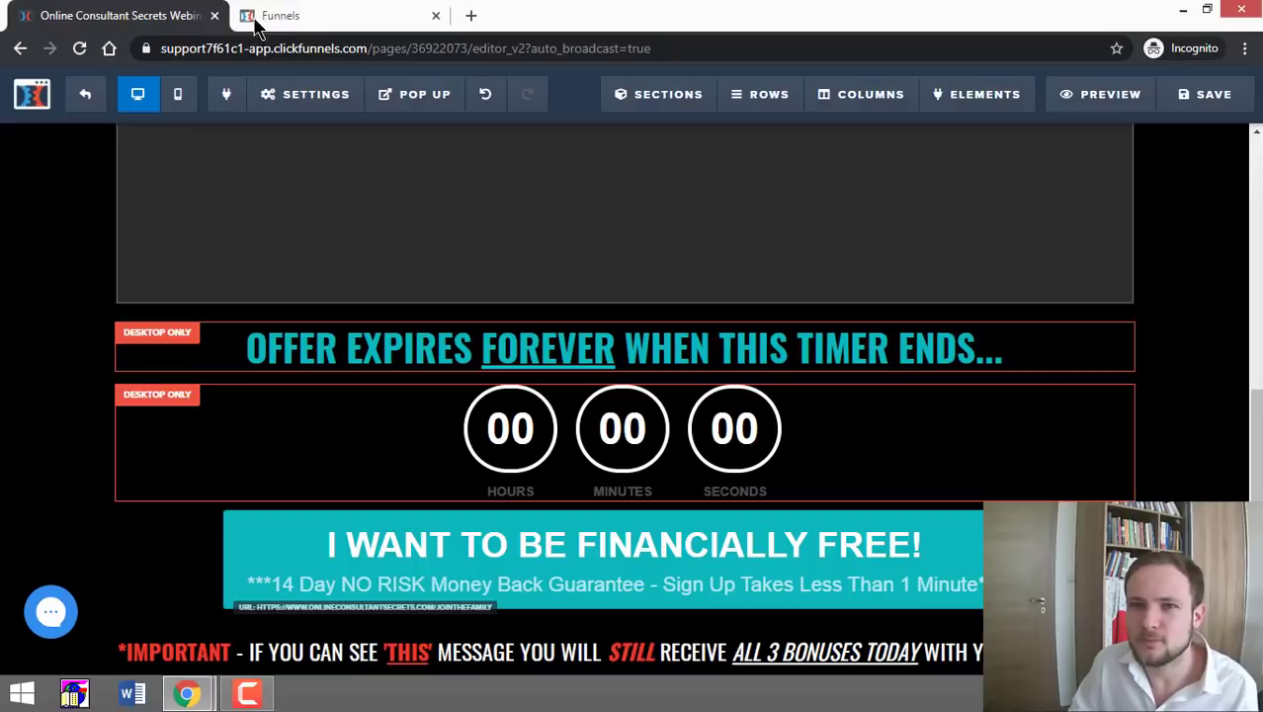
Step: Open clickfunnels.com in a new browser tab and go to the Sales Funnel's CC - Order Page step
left_click(471, 15)
type("clickfunnels.com")
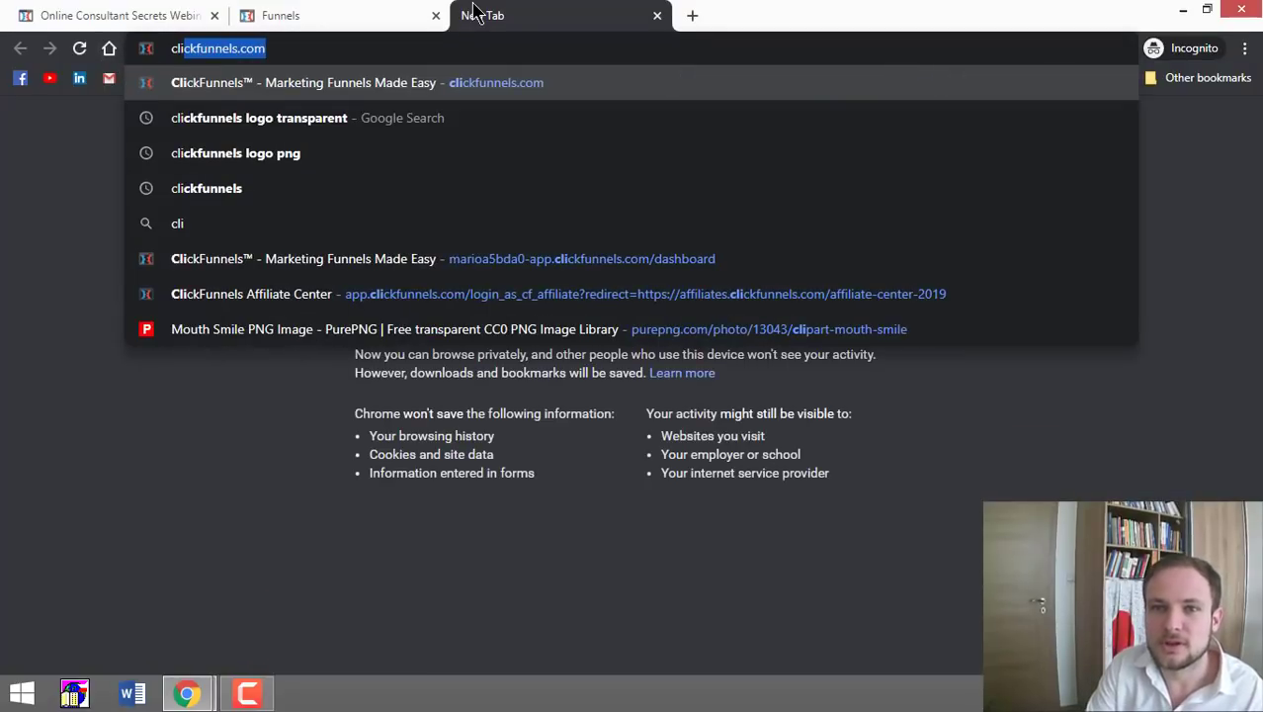
key("Return")
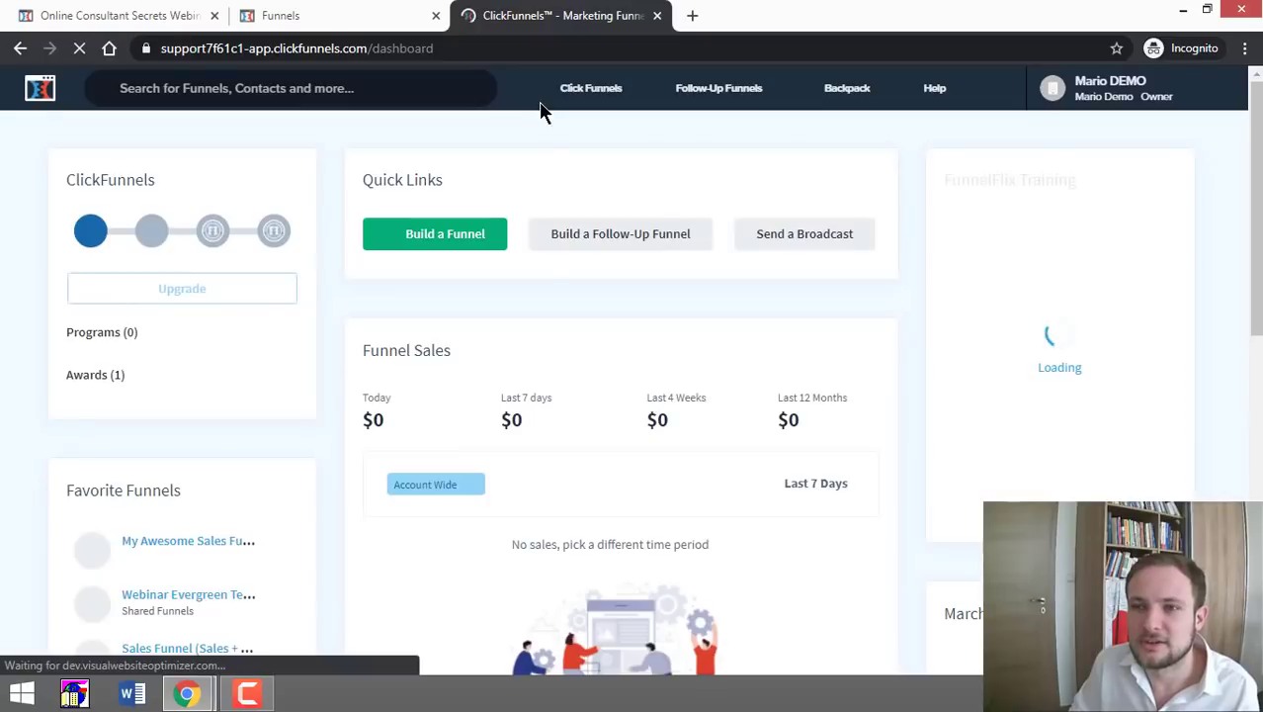
mouse_move(590, 88)
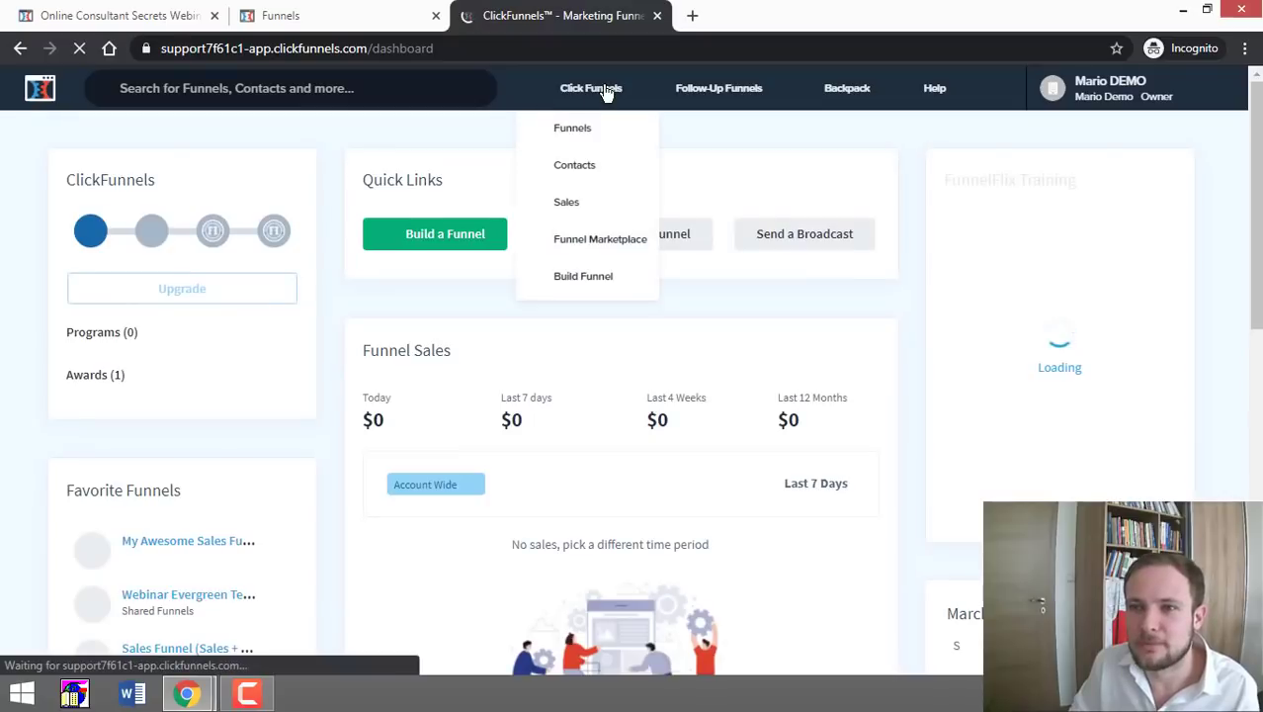
left_click(580, 130)
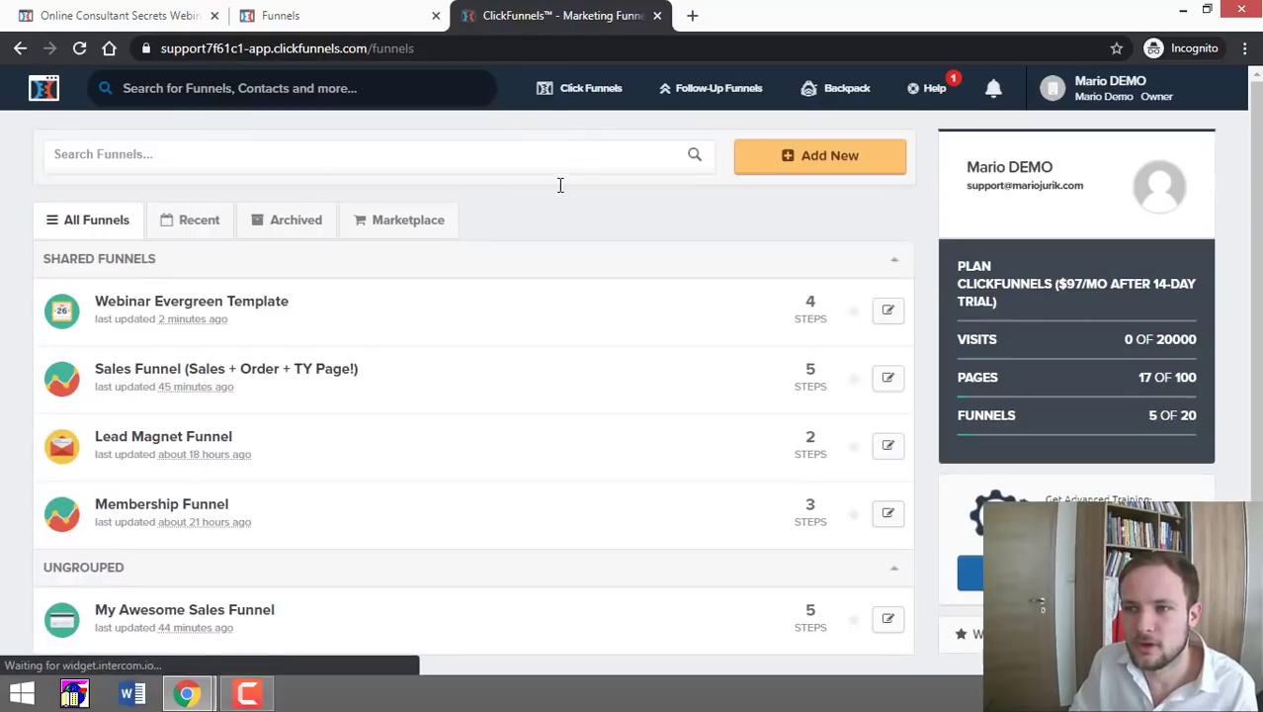
left_click(179, 379)
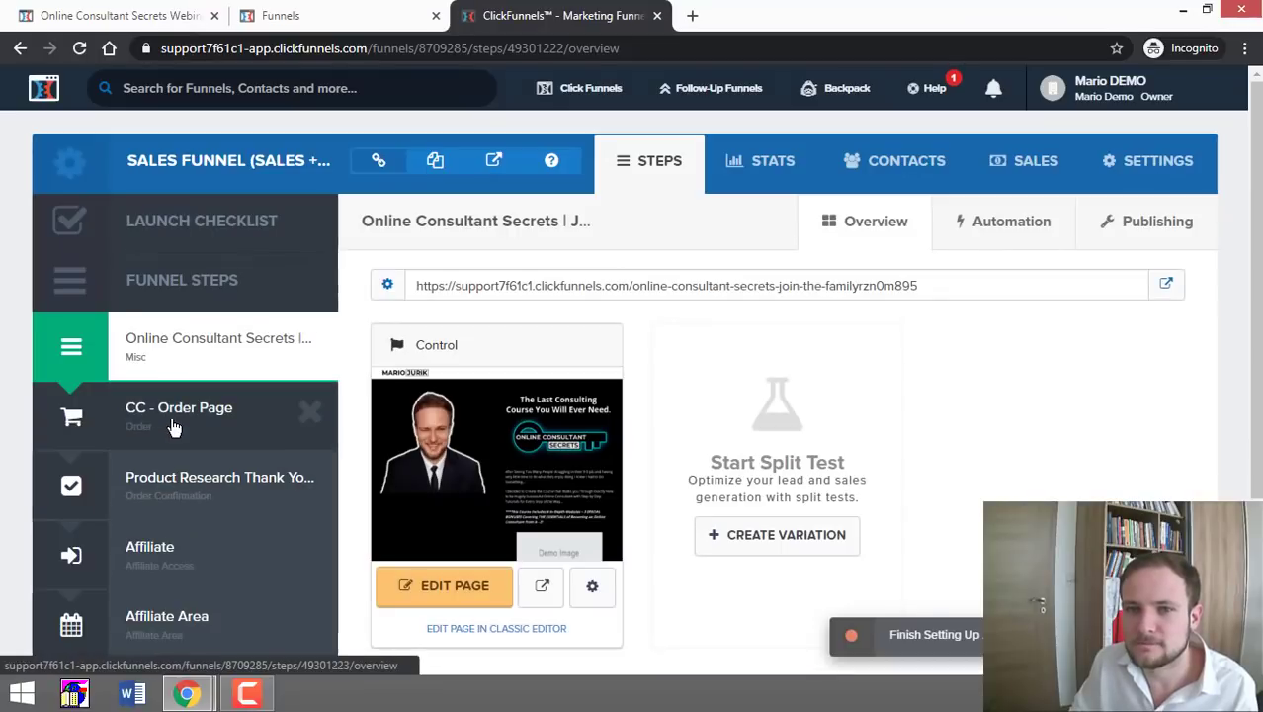
left_click(173, 426)
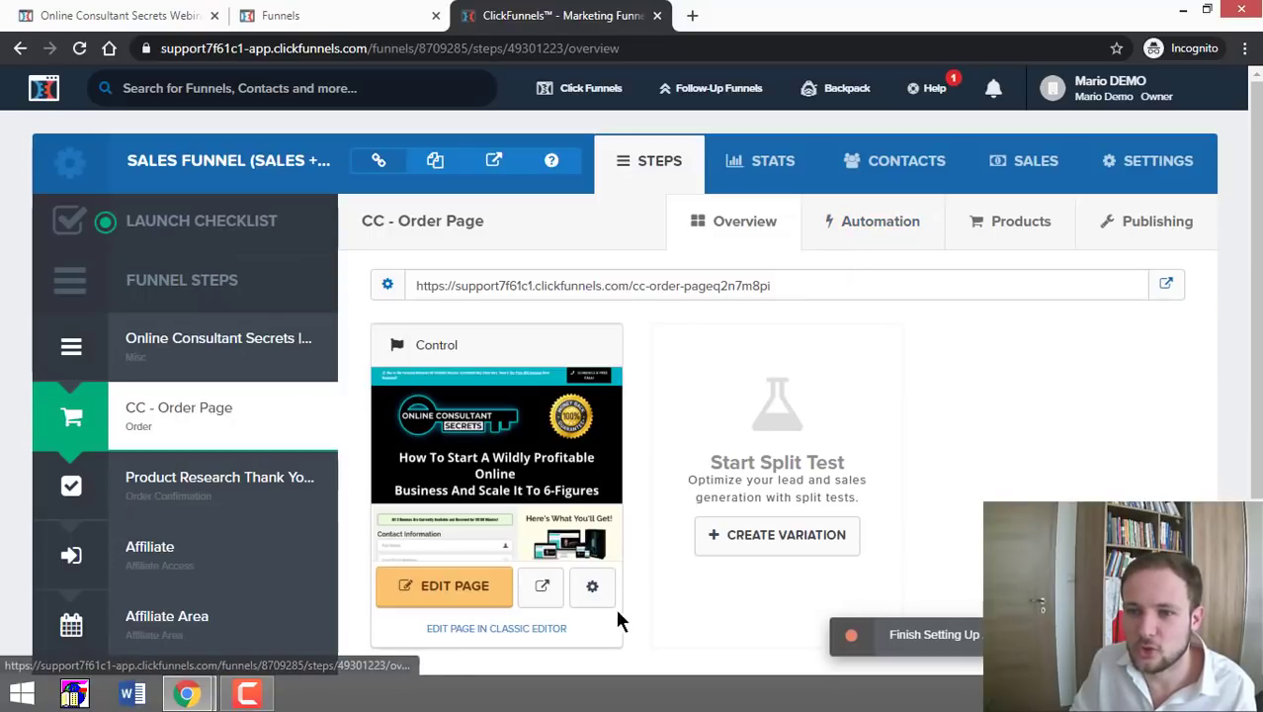
Step: Change the order page's path to webinar and save the page settings
left_click(593, 589)
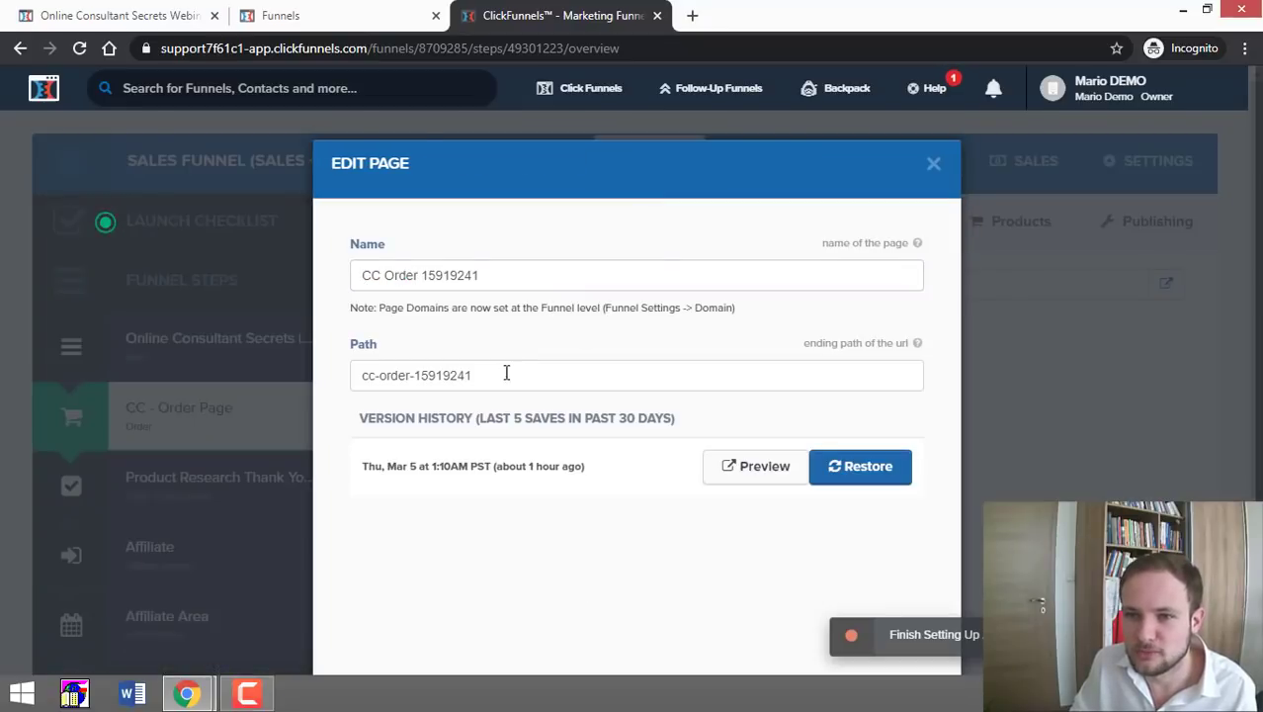
left_click_drag(505, 373, 317, 392)
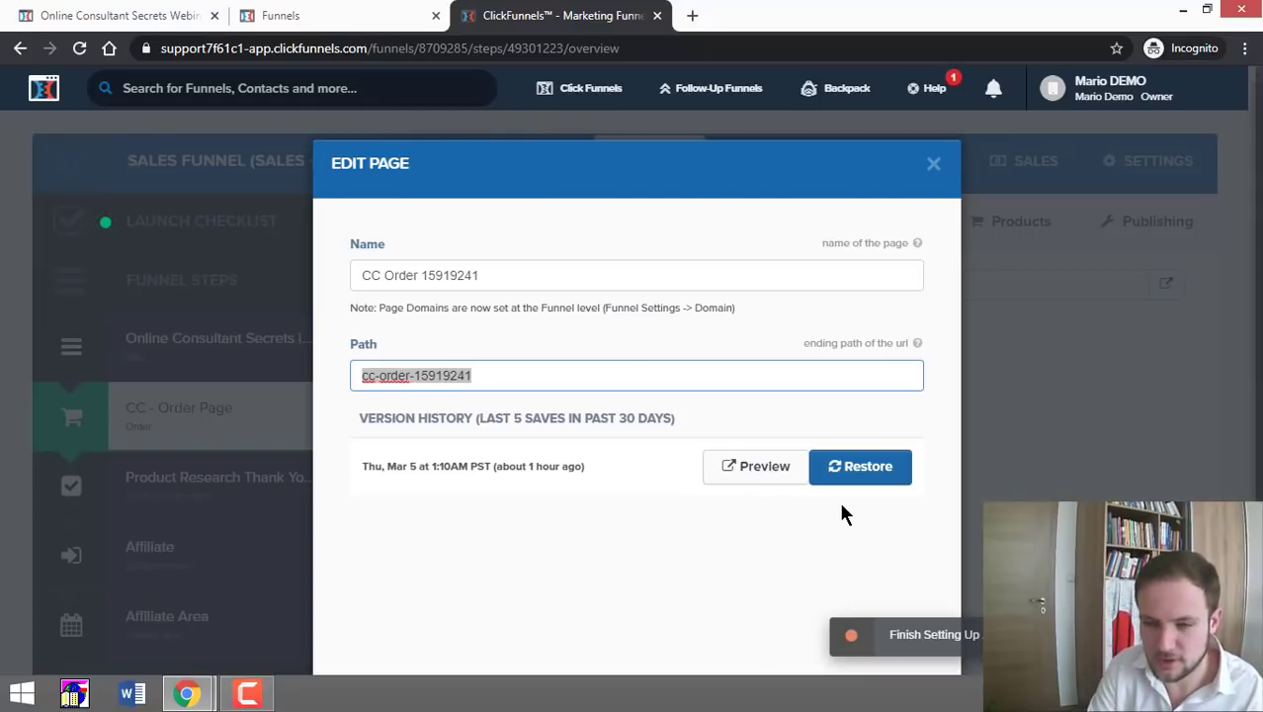
type("we")
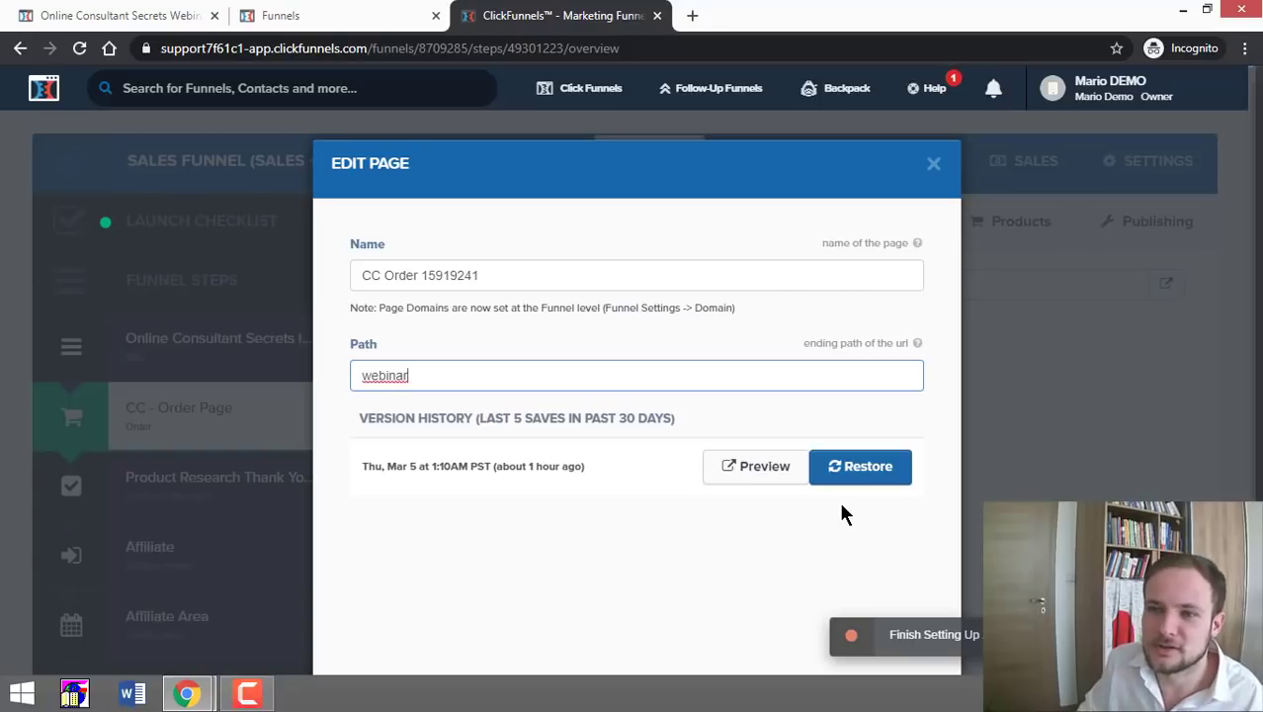
type("binar")
scroll(844, 498, "down", 2)
left_click(862, 543)
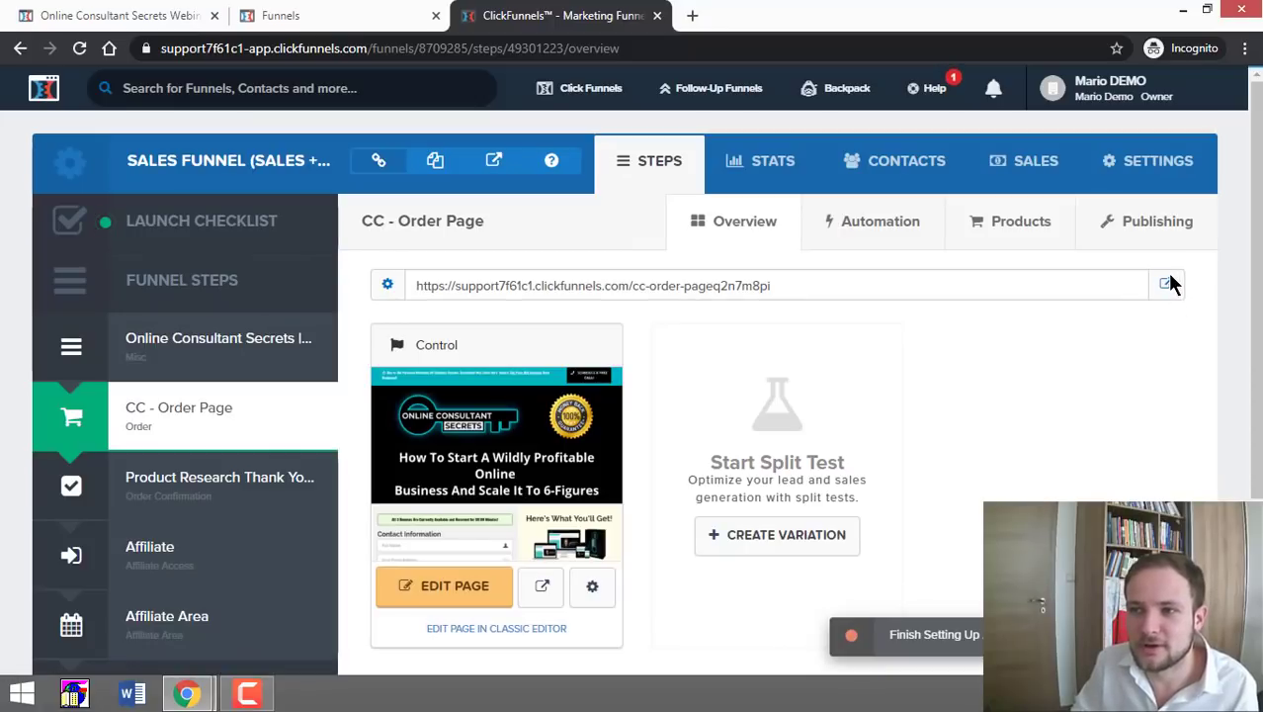
Step: Open the live order page and select its full web address for copying
left_click(1169, 285)
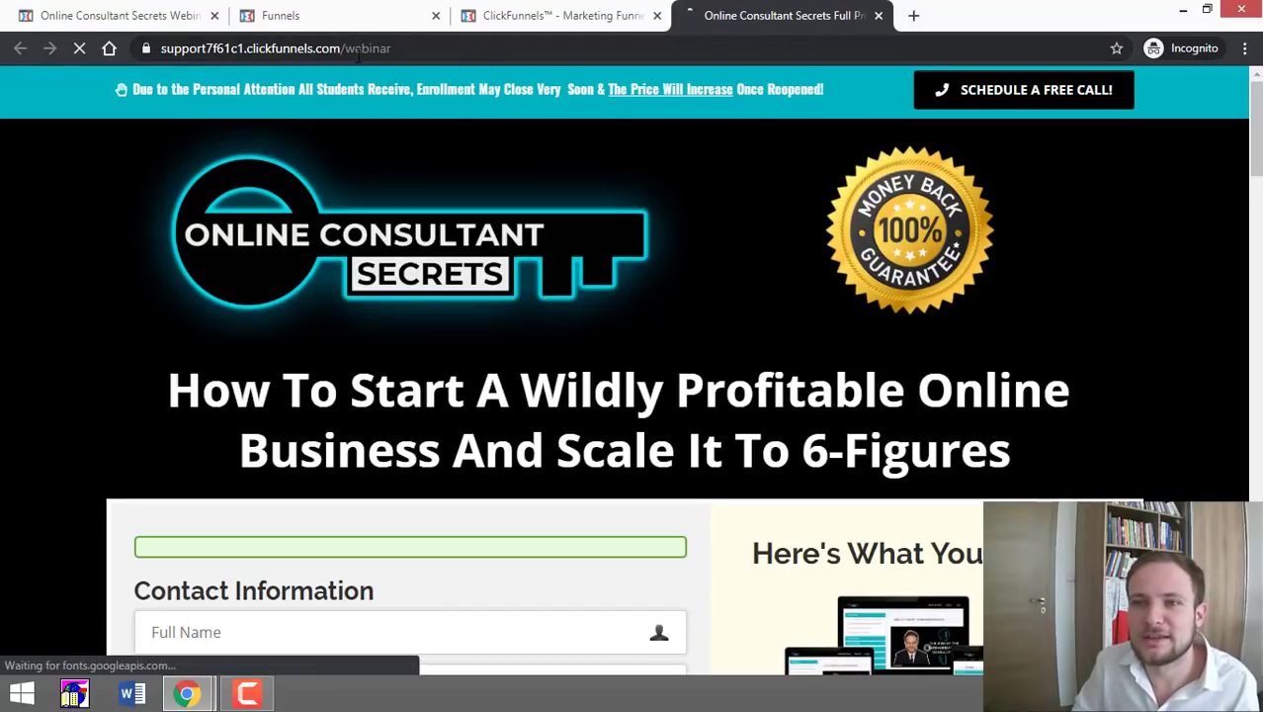
left_click(356, 49)
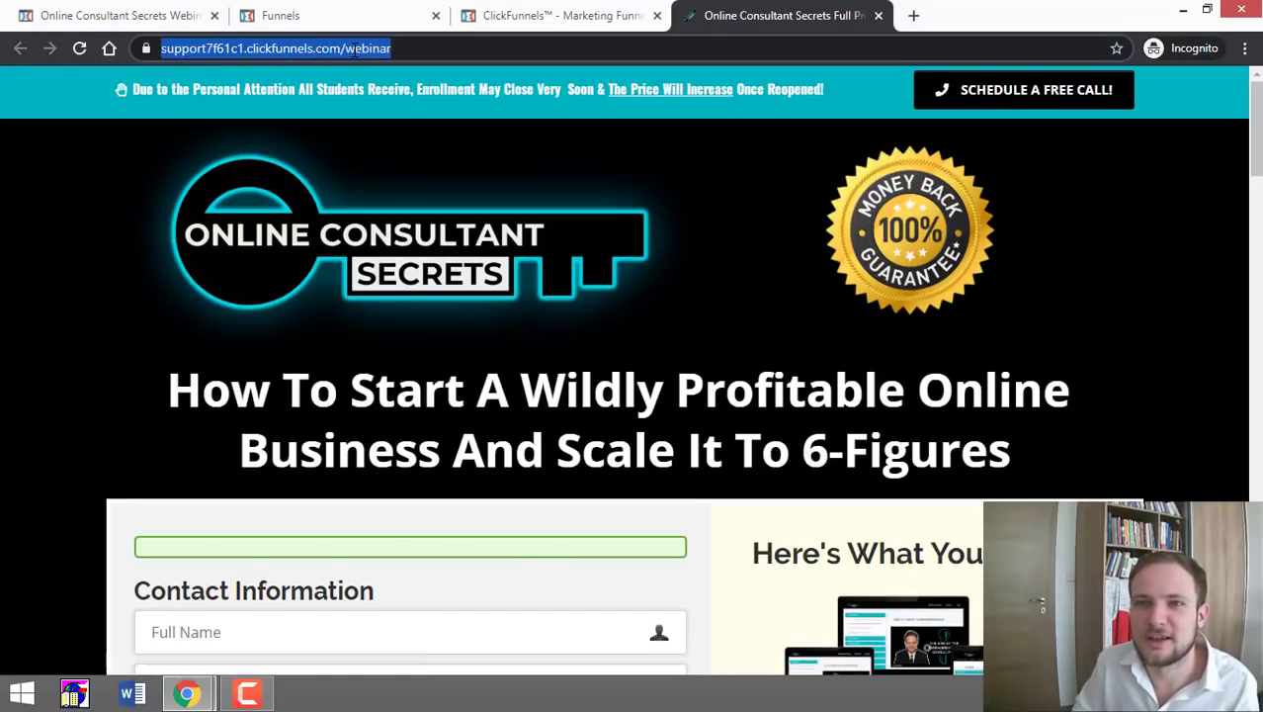
left_click(427, 48)
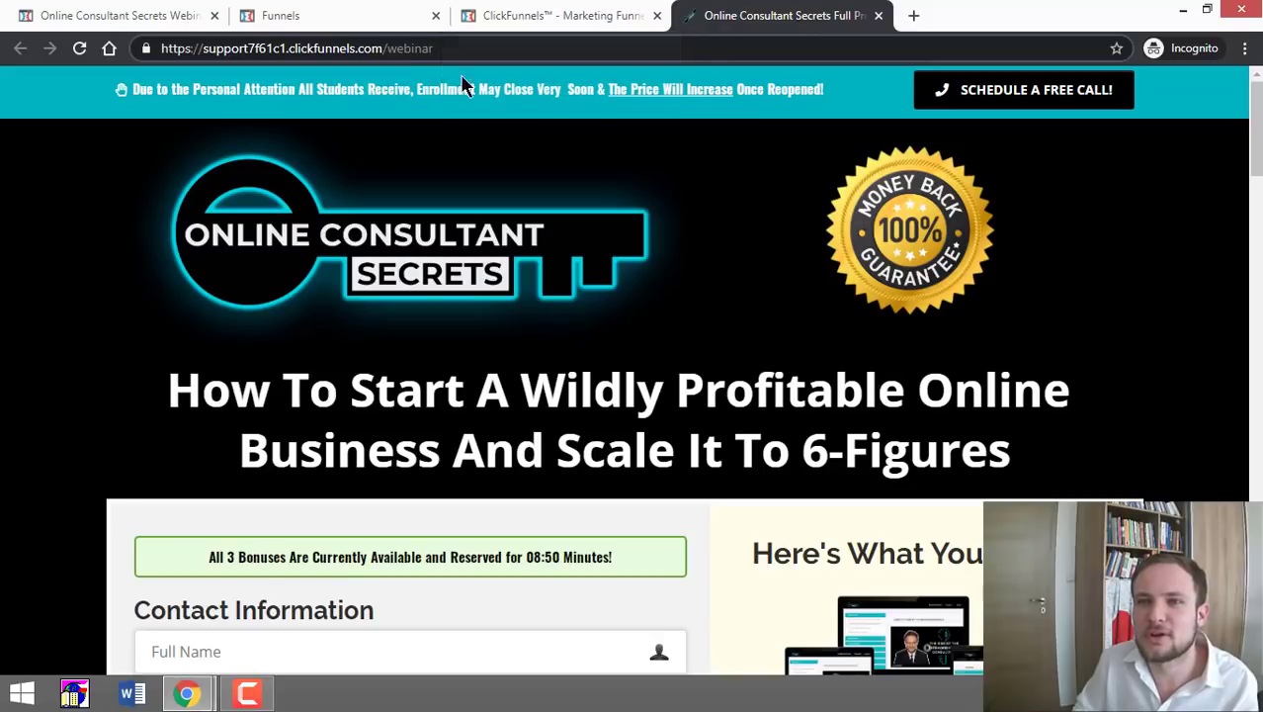
left_click_drag(434, 50, 162, 62)
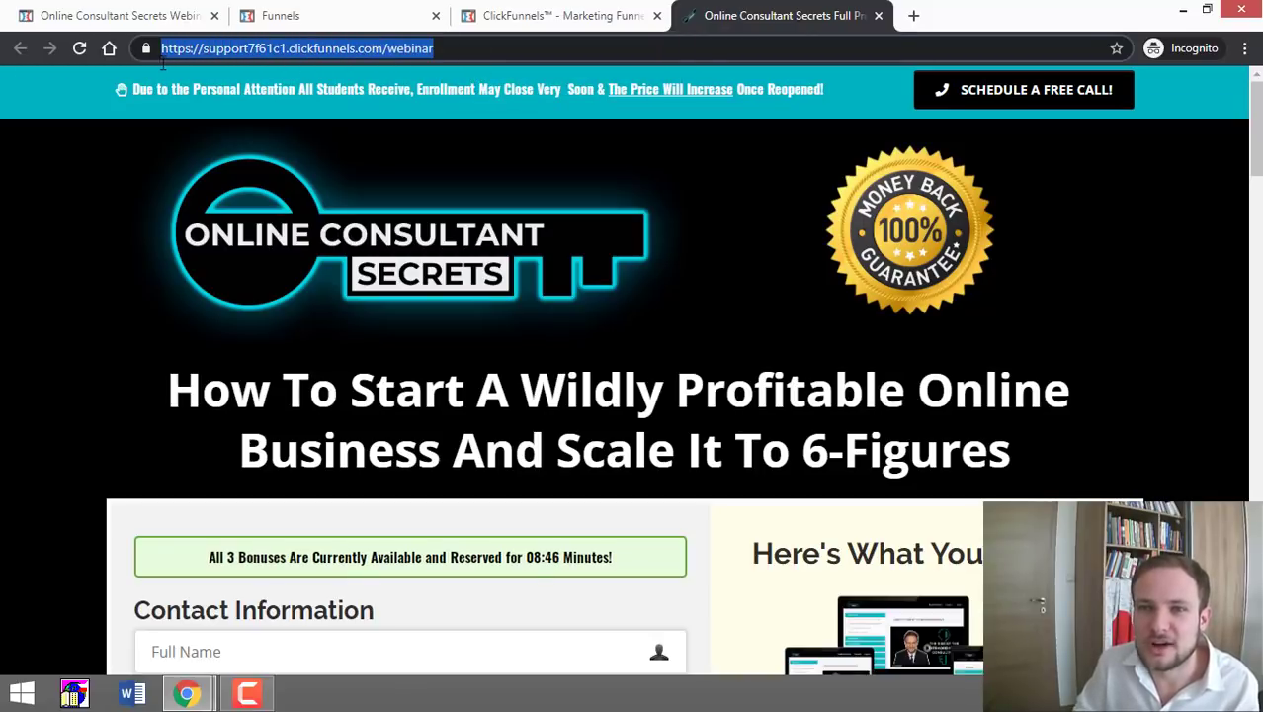
Step: Return to the broadcast room editor and check the offer countdown's settings, including its redirect on expiry
left_click(368, 10)
left_click(536, 14)
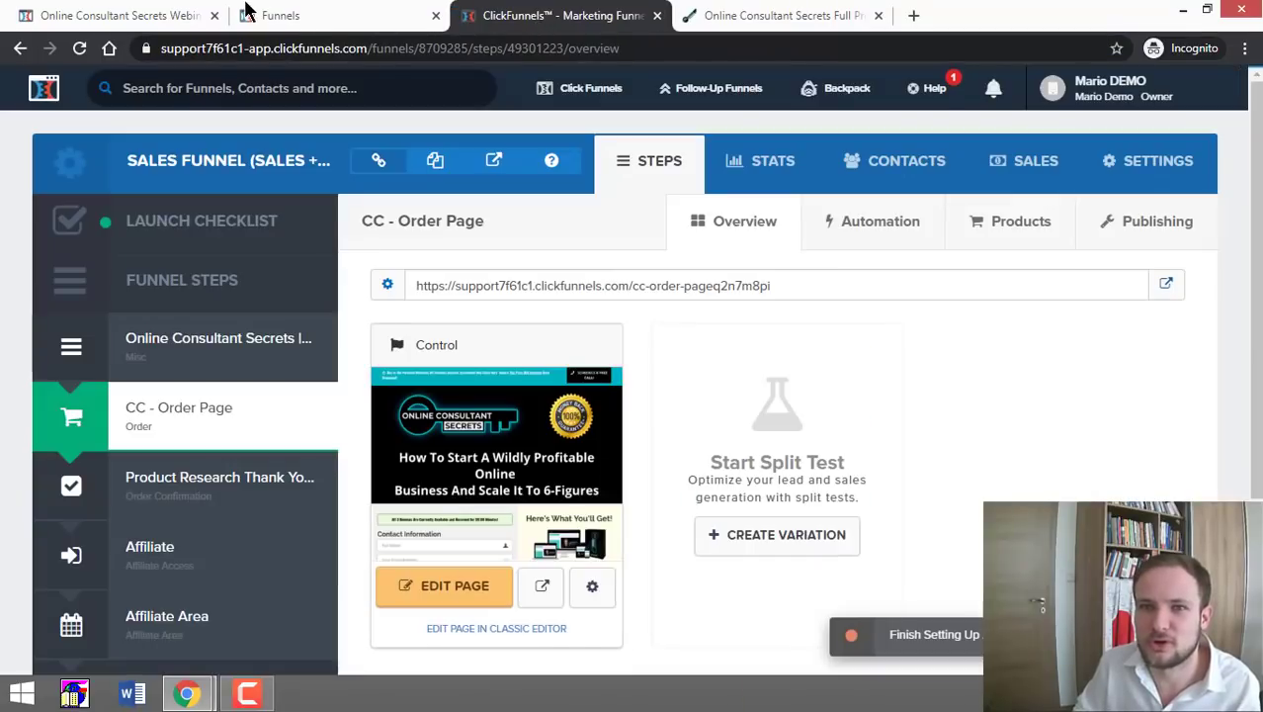
left_click(153, 14)
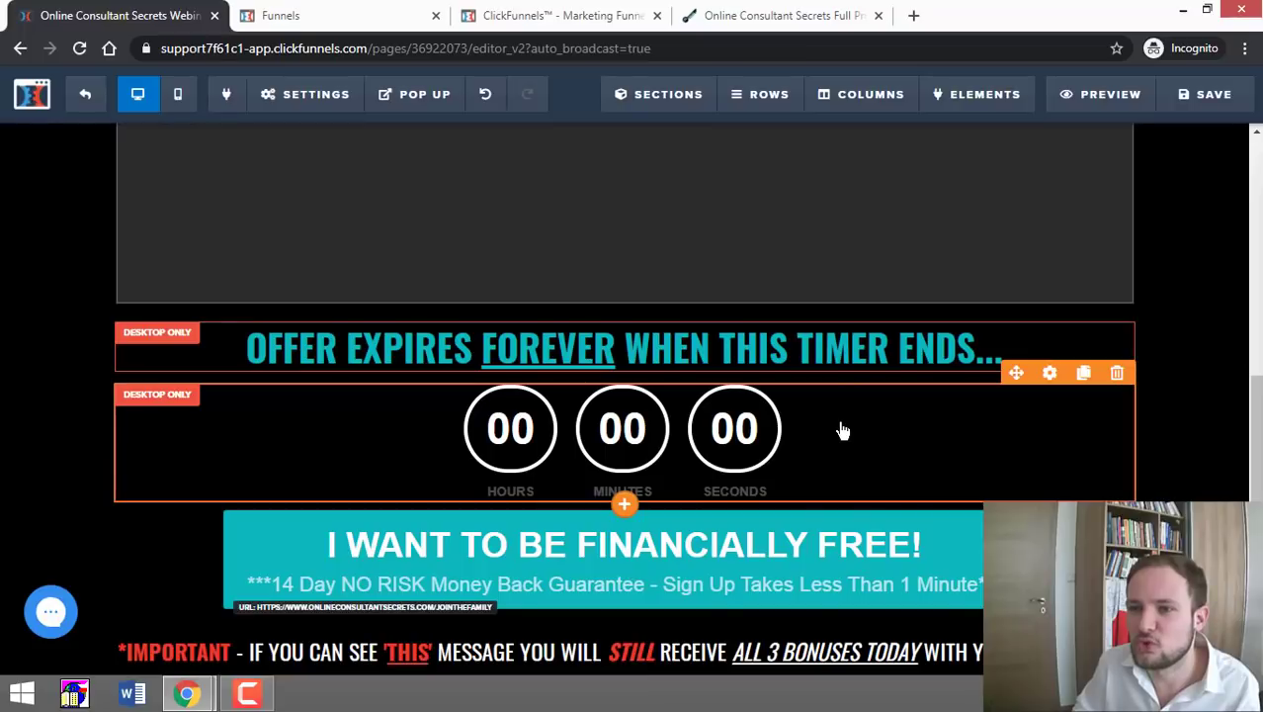
left_click(841, 431)
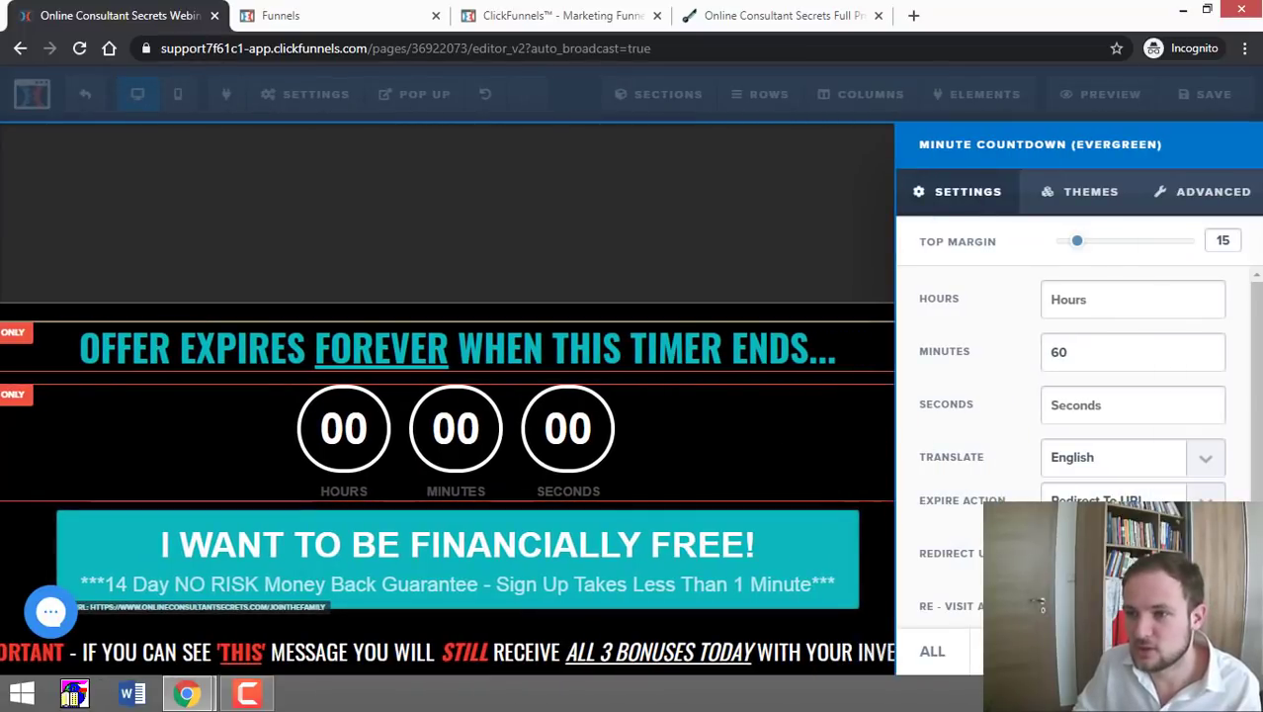
left_click(771, 439)
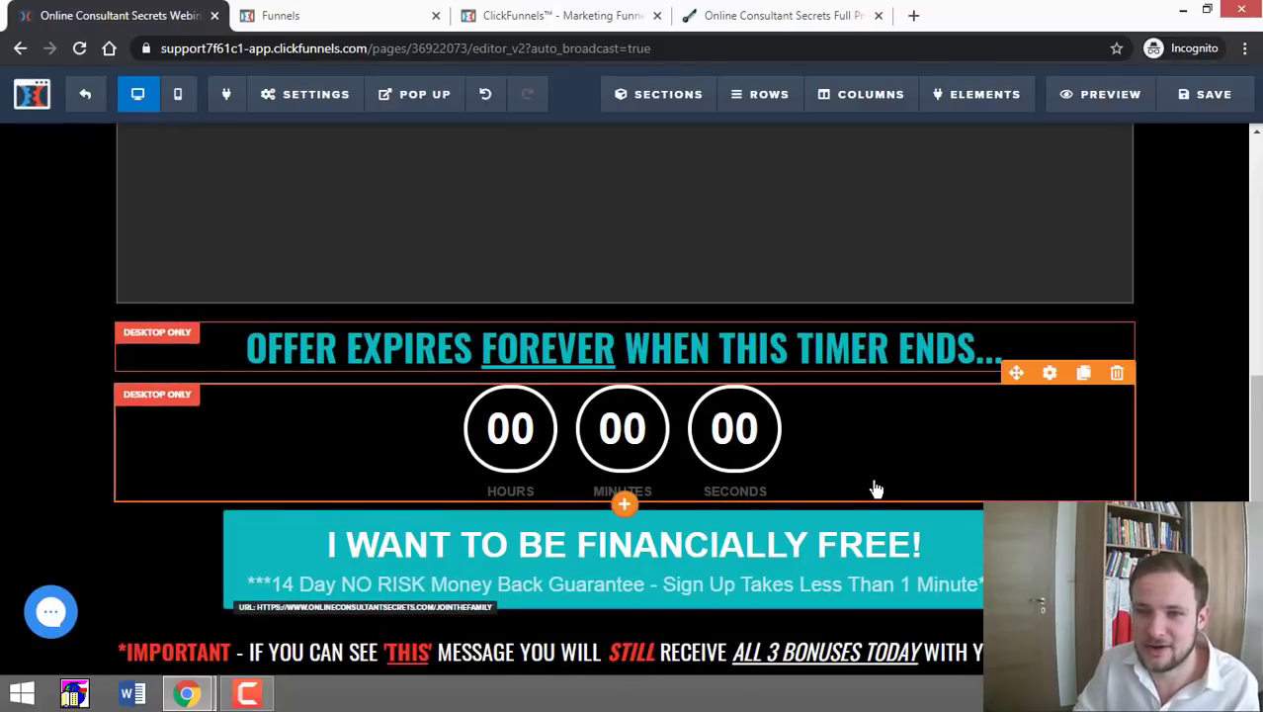
scroll(873, 485, "down", 1)
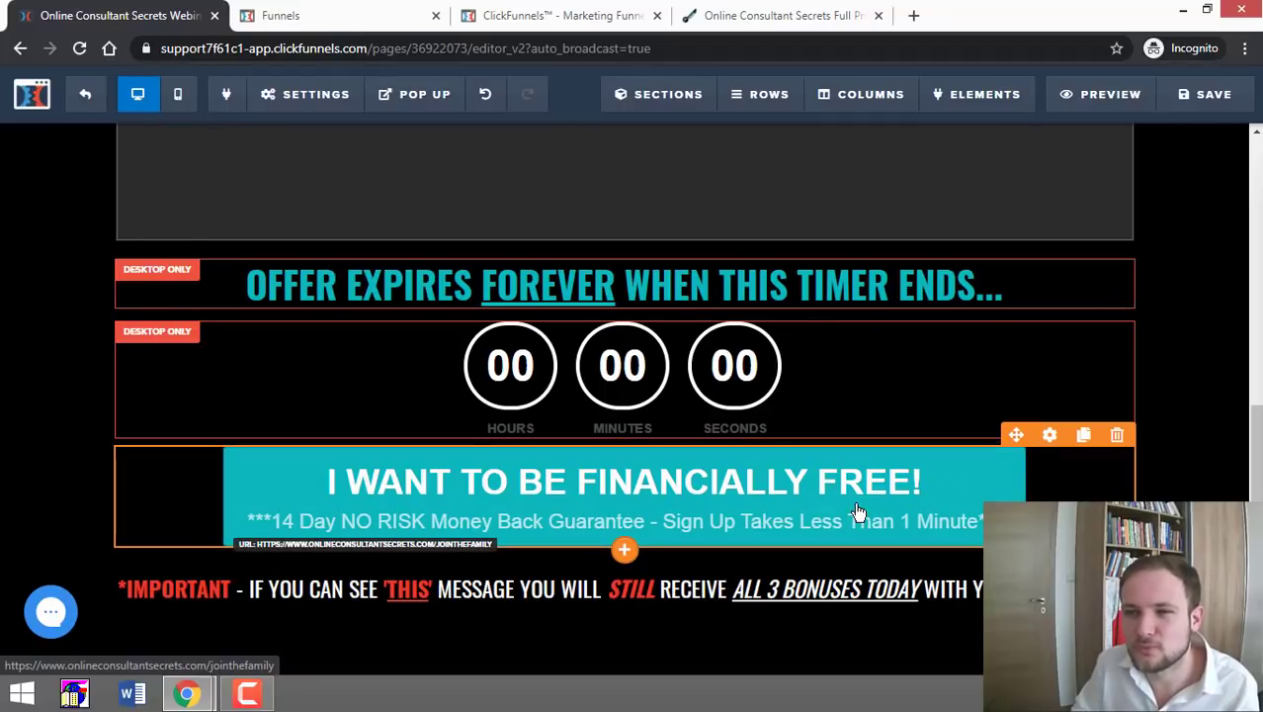
scroll(756, 423, "up", 5)
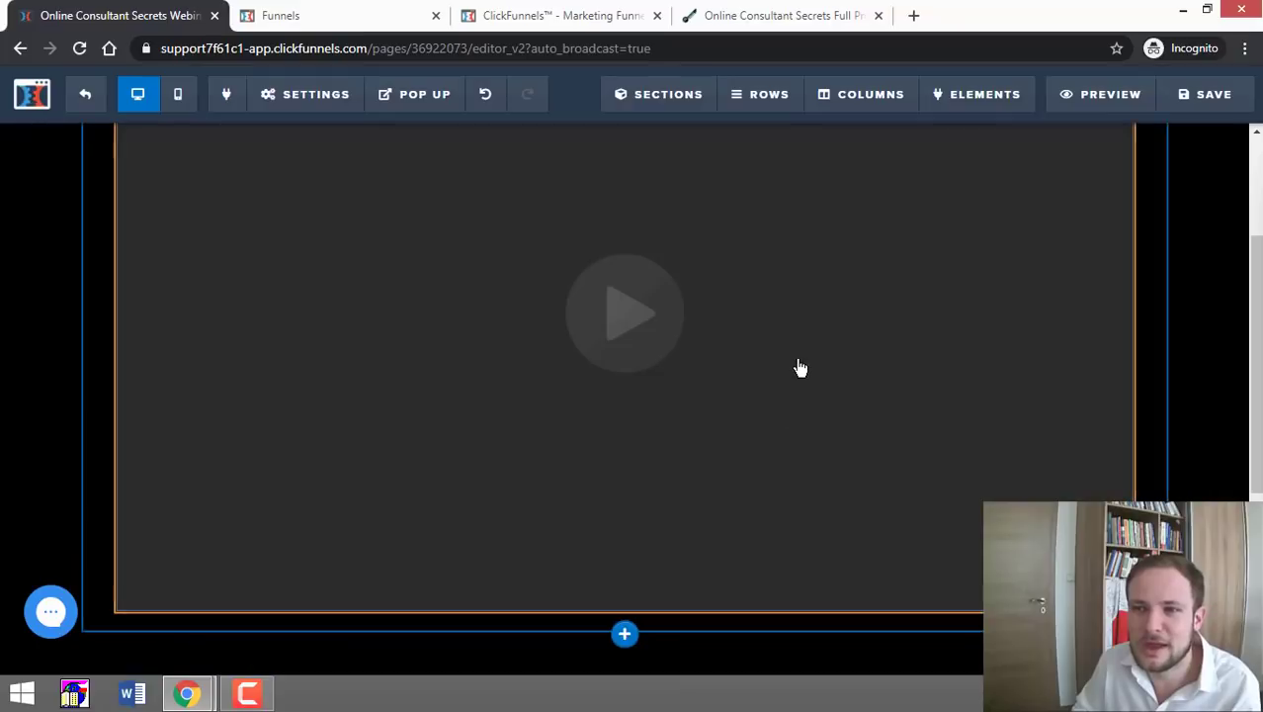
scroll(766, 436, "down", 4)
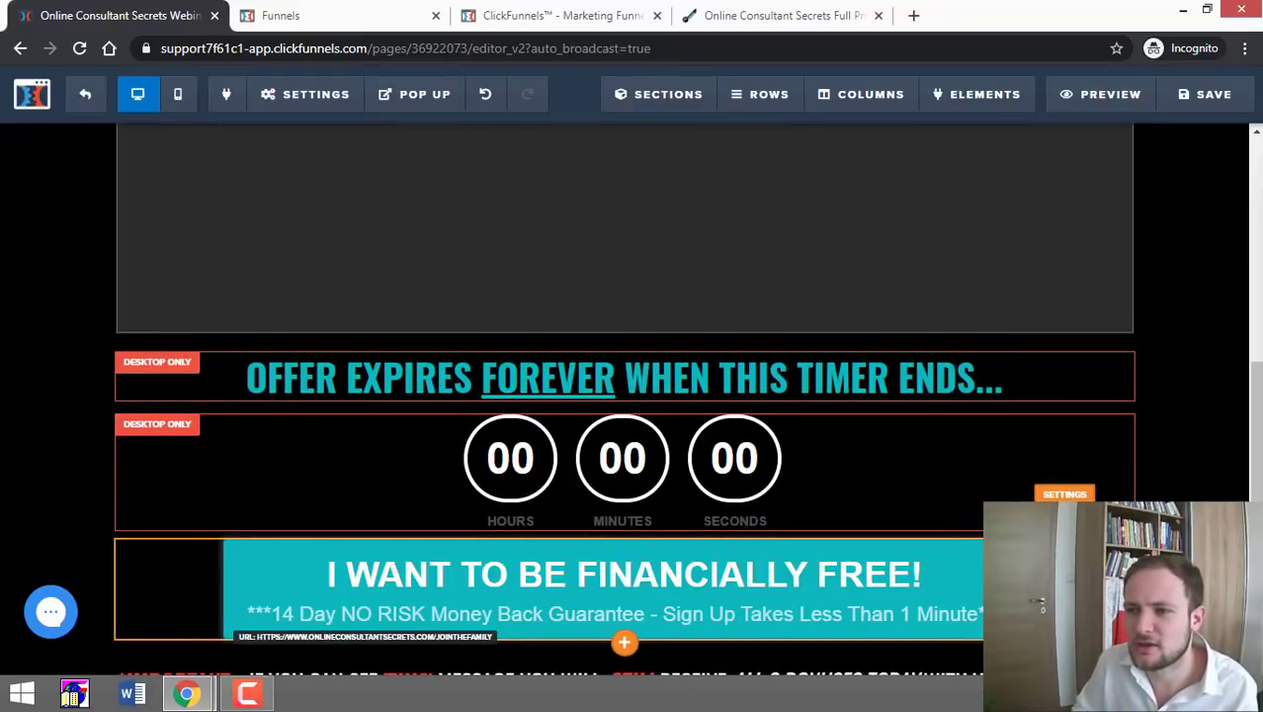
left_click(998, 588)
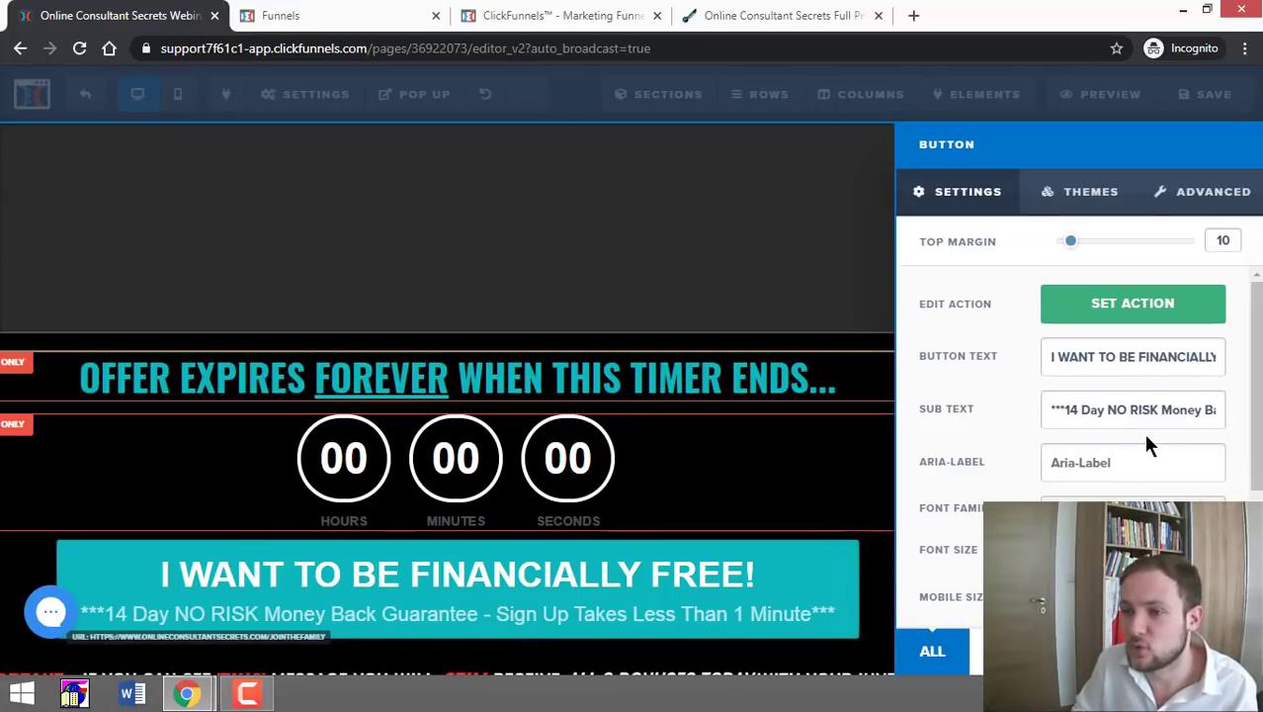
scroll(1145, 449, "down", 2)
scroll(1137, 472, "up", 2)
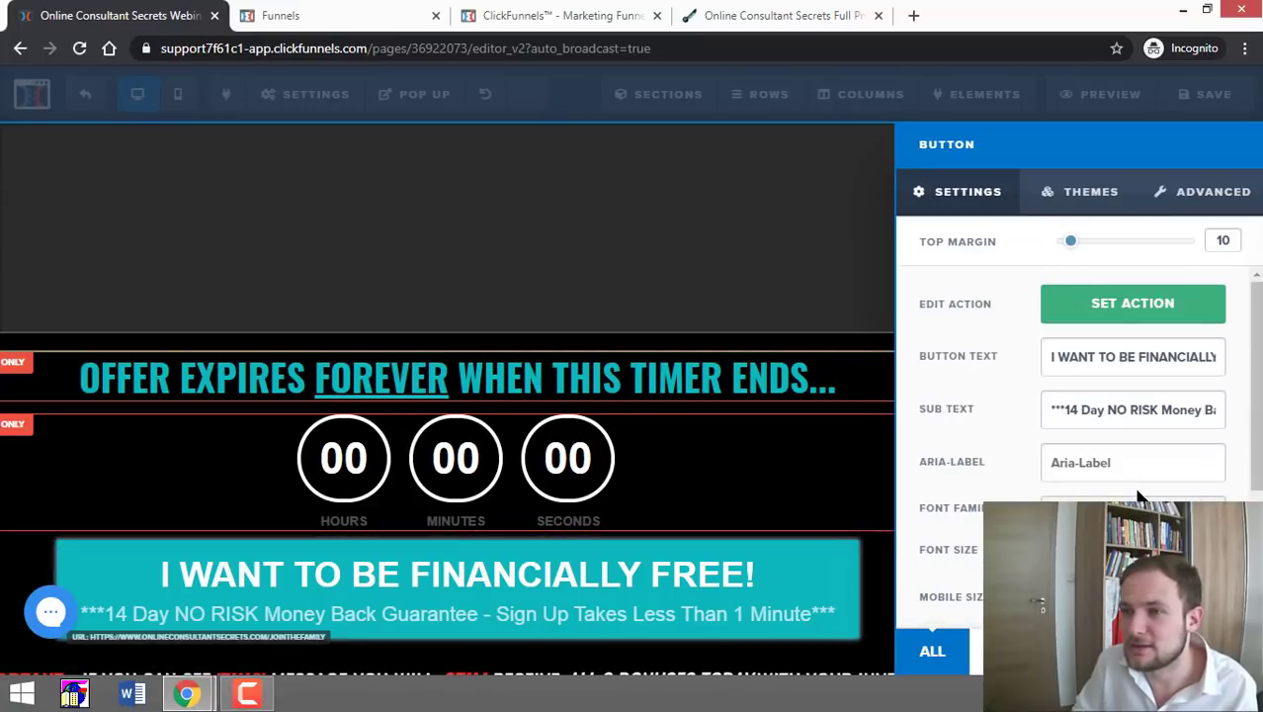
left_click(1128, 305)
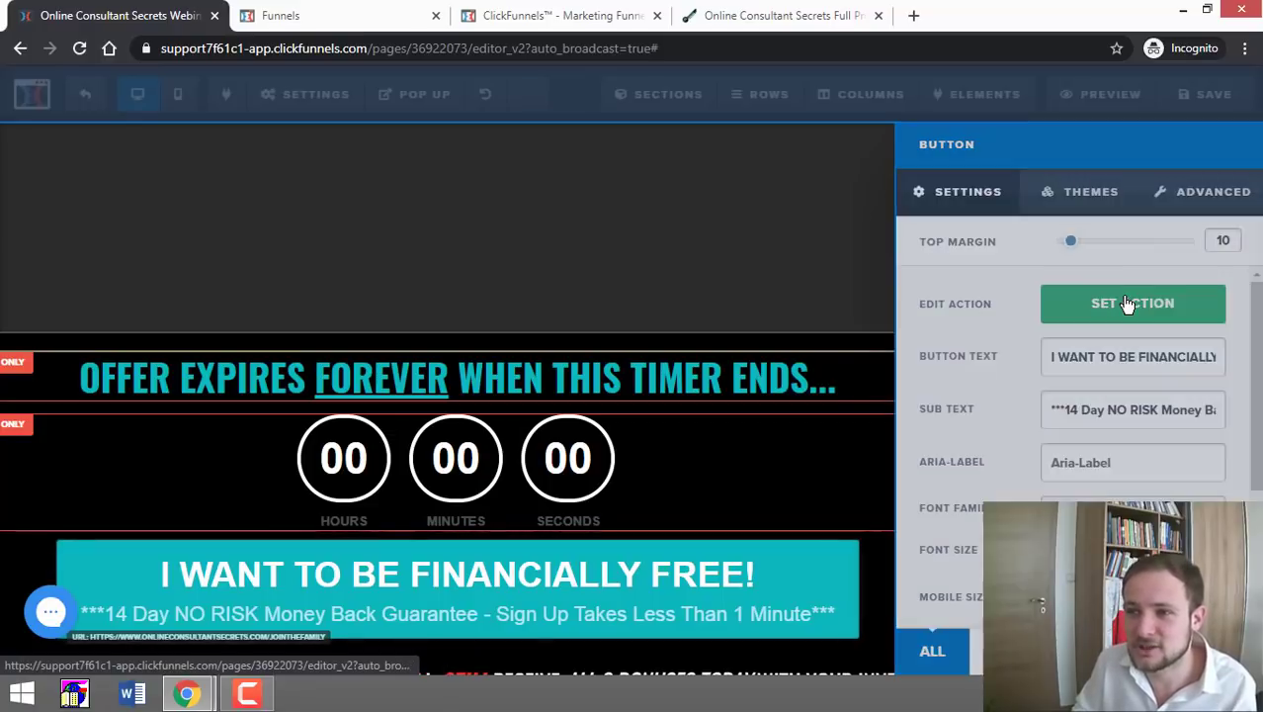
triple_click(1115, 387)
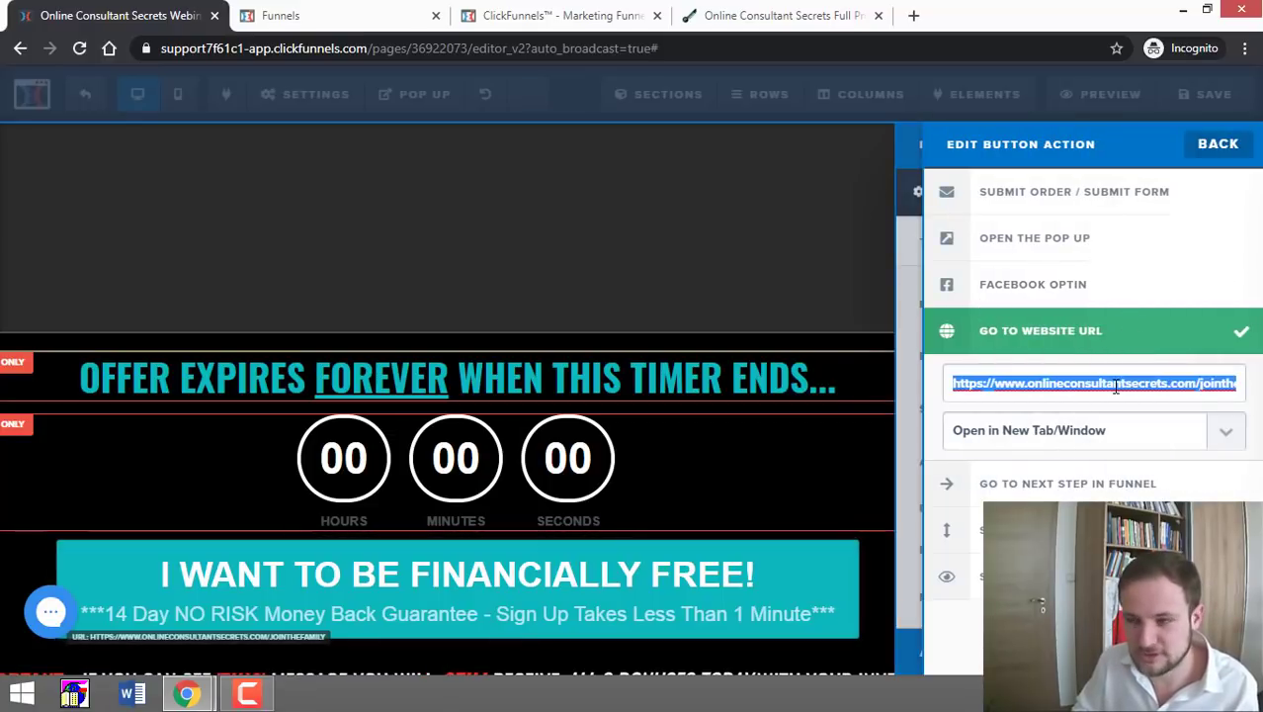
type("https://support7f61c1.clickfunnels.com/webinar")
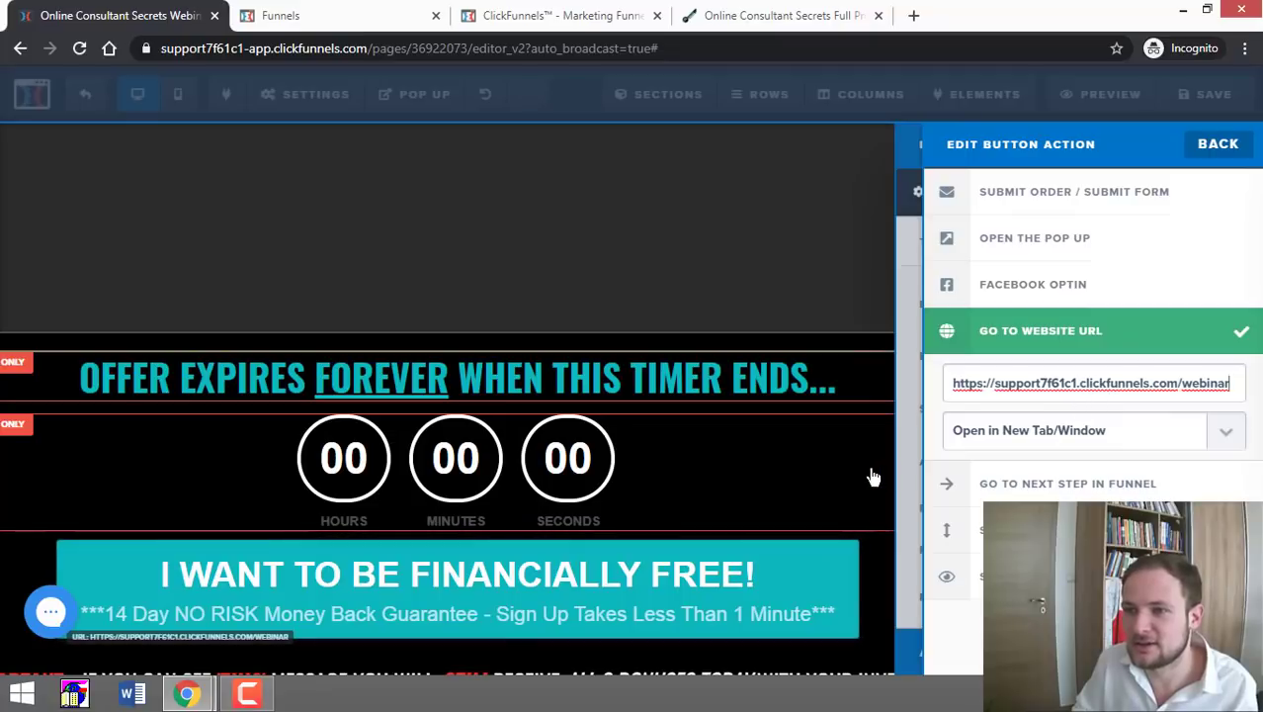
left_click(776, 464)
Step: Give the same button a Fade In timed delay of 45 minutes and 0 seconds, and save the page
scroll(849, 454, "down", 1)
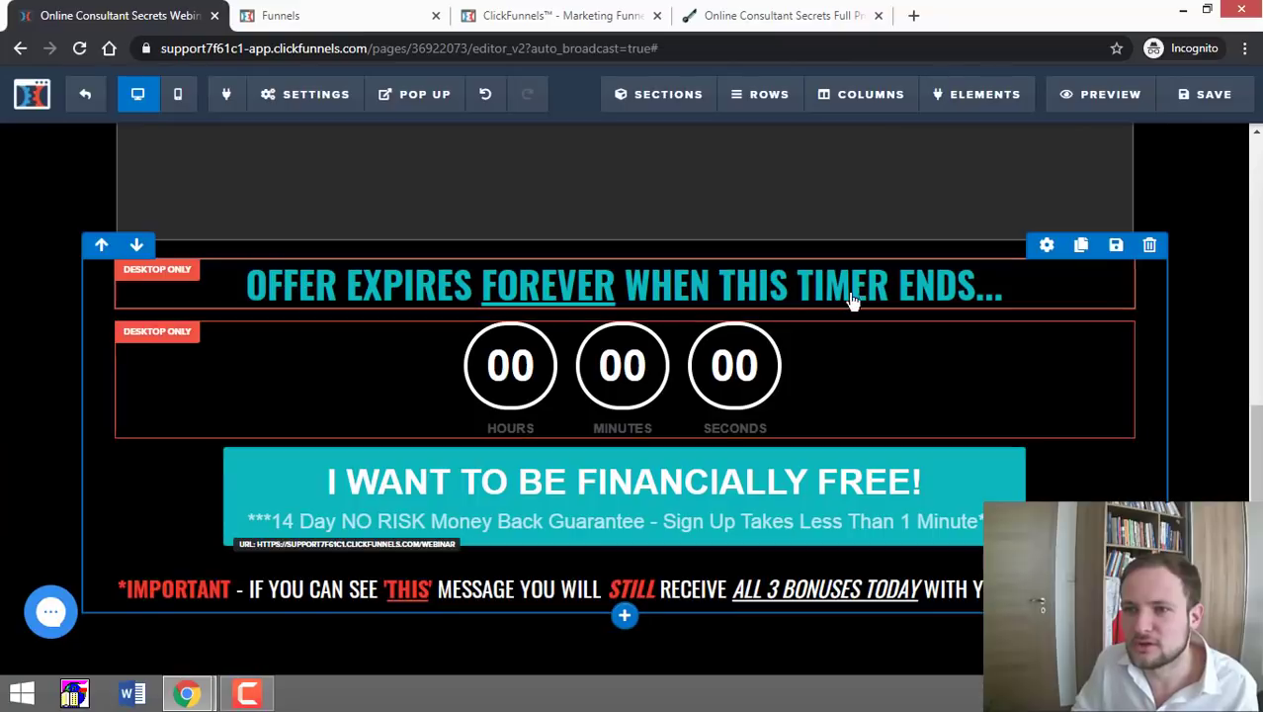
scroll(338, 248, "up", 1)
scroll(351, 326, "down", 1)
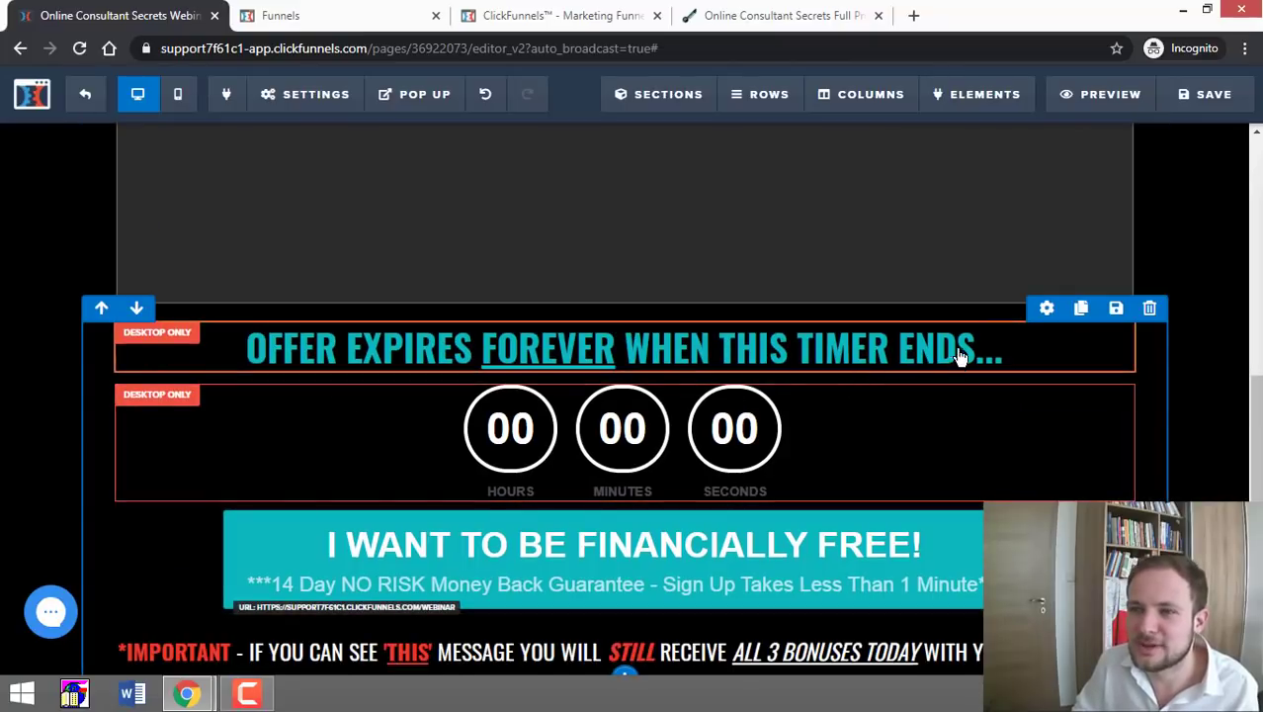
scroll(910, 561, "down", 1)
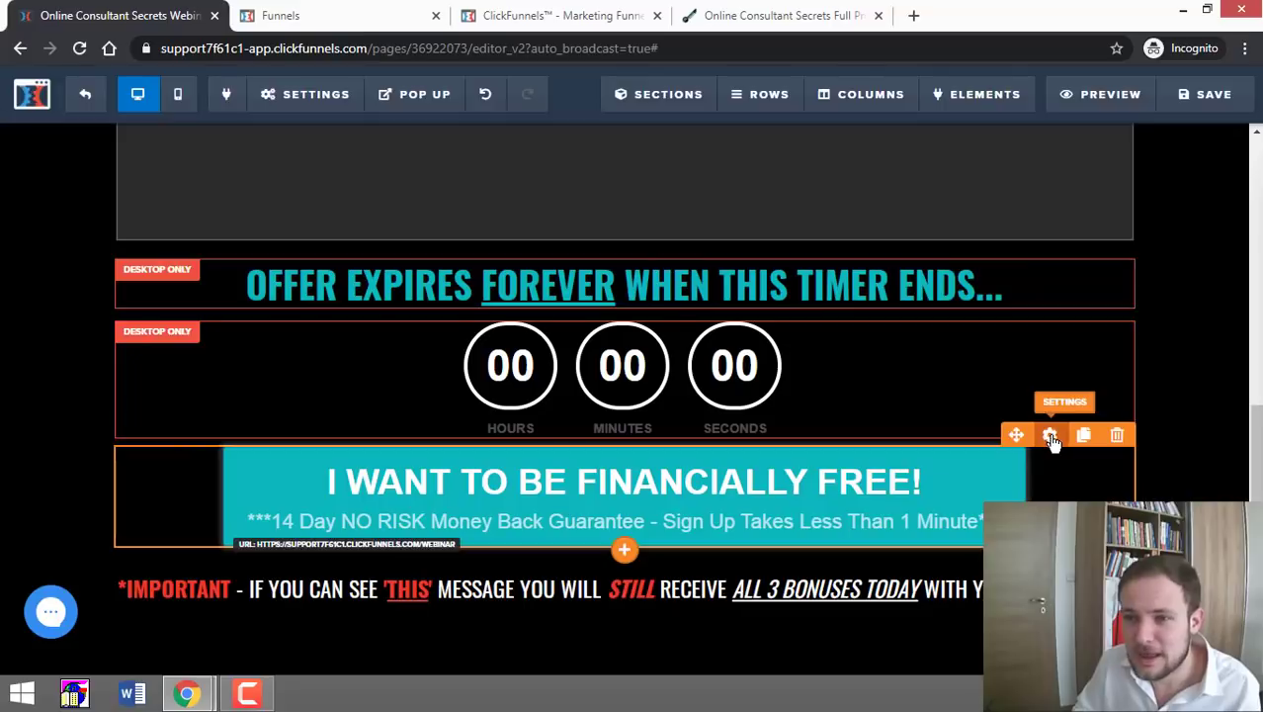
left_click(1051, 436)
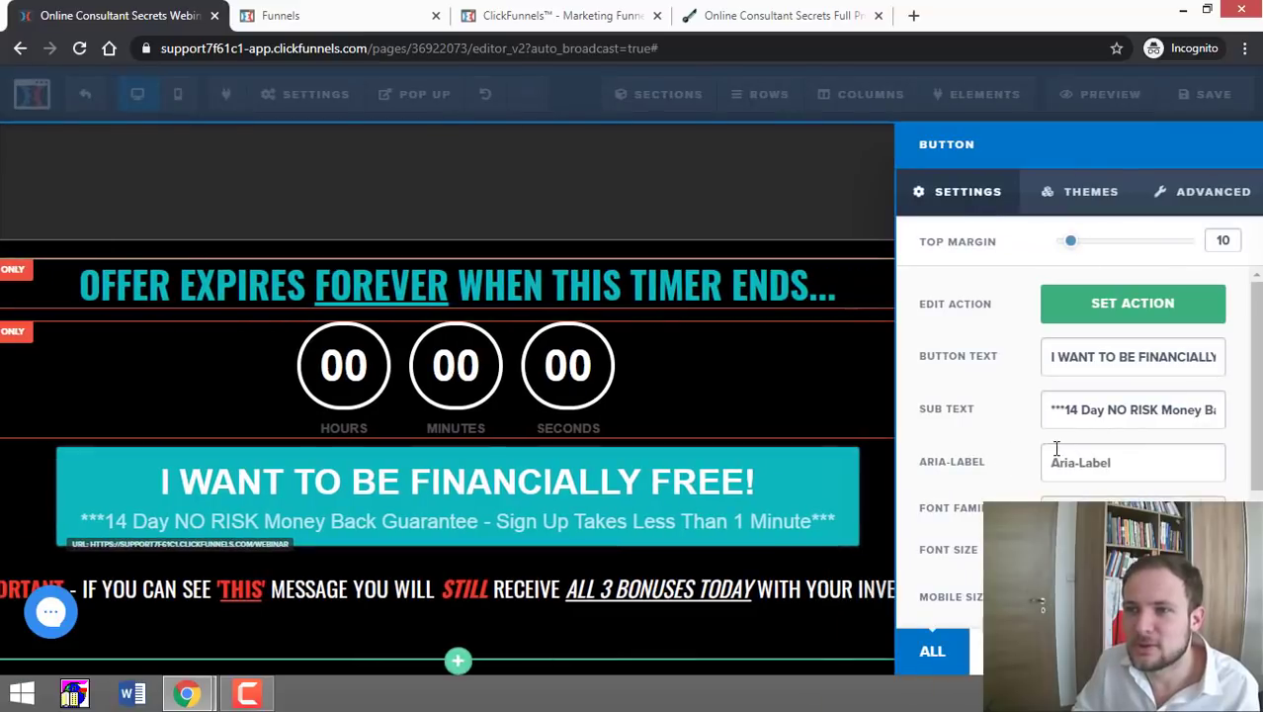
left_click(1198, 197)
left_click(1183, 248)
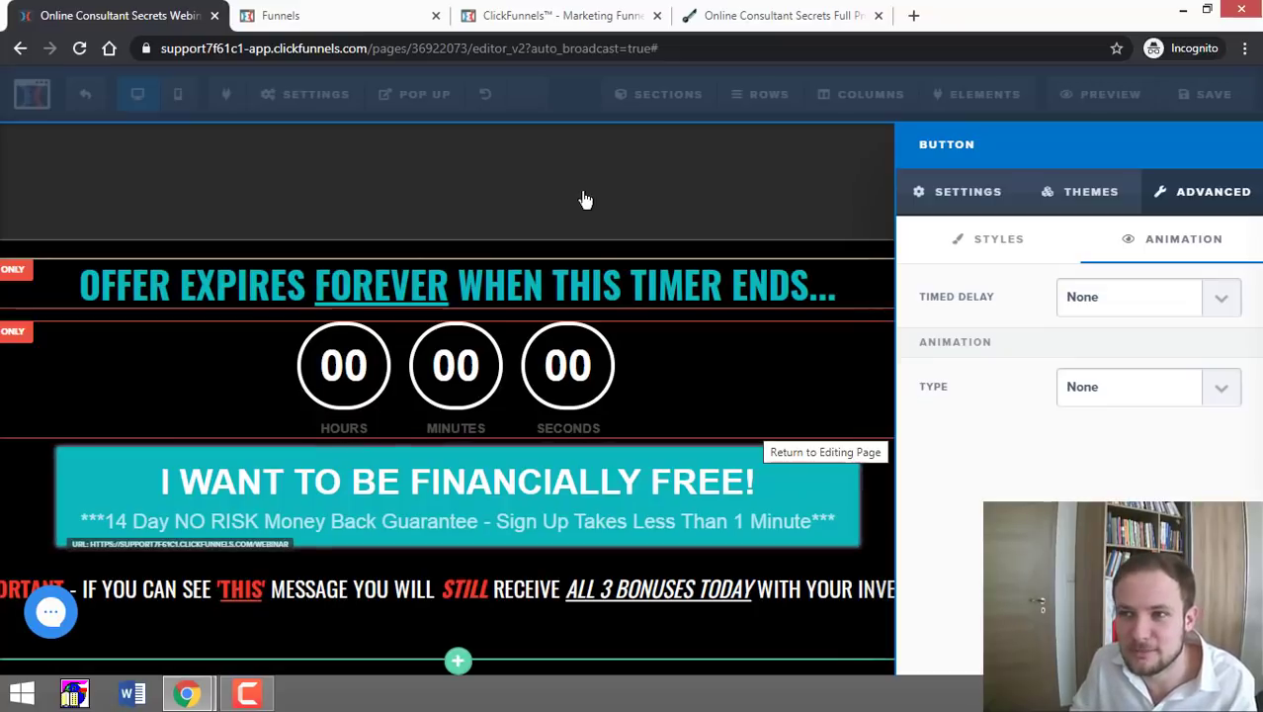
left_click(1223, 299)
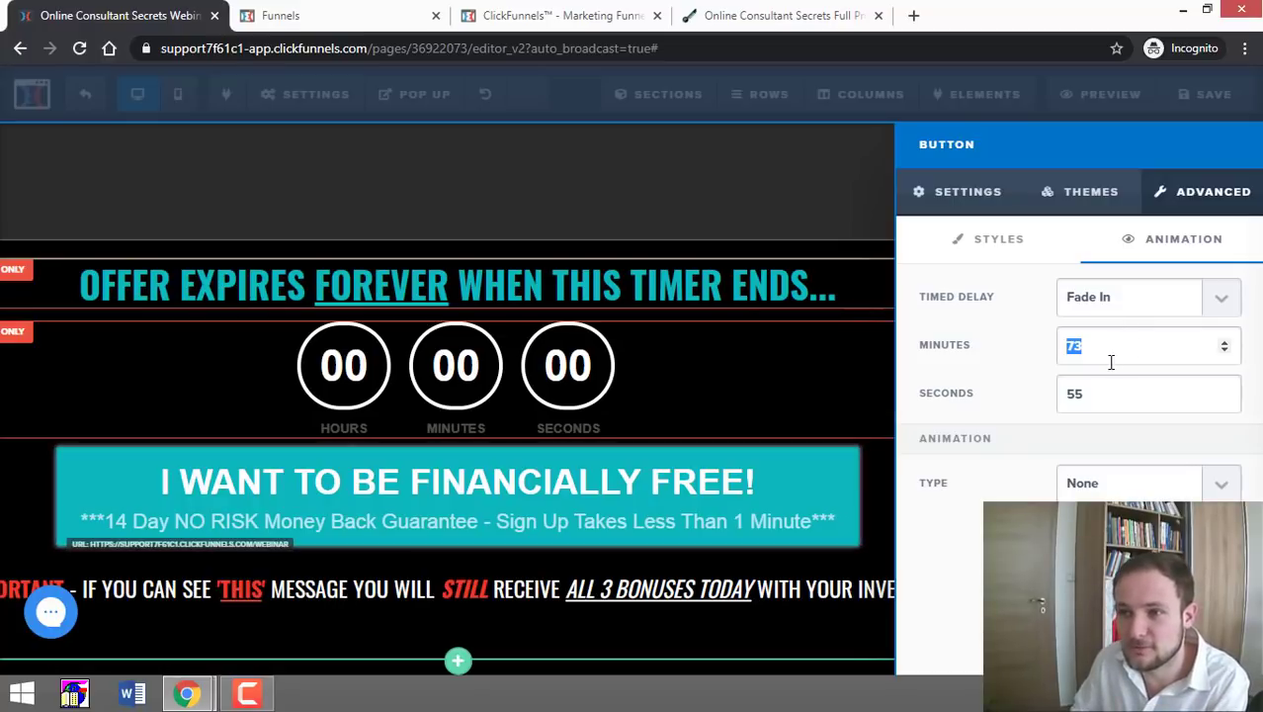
type("45")
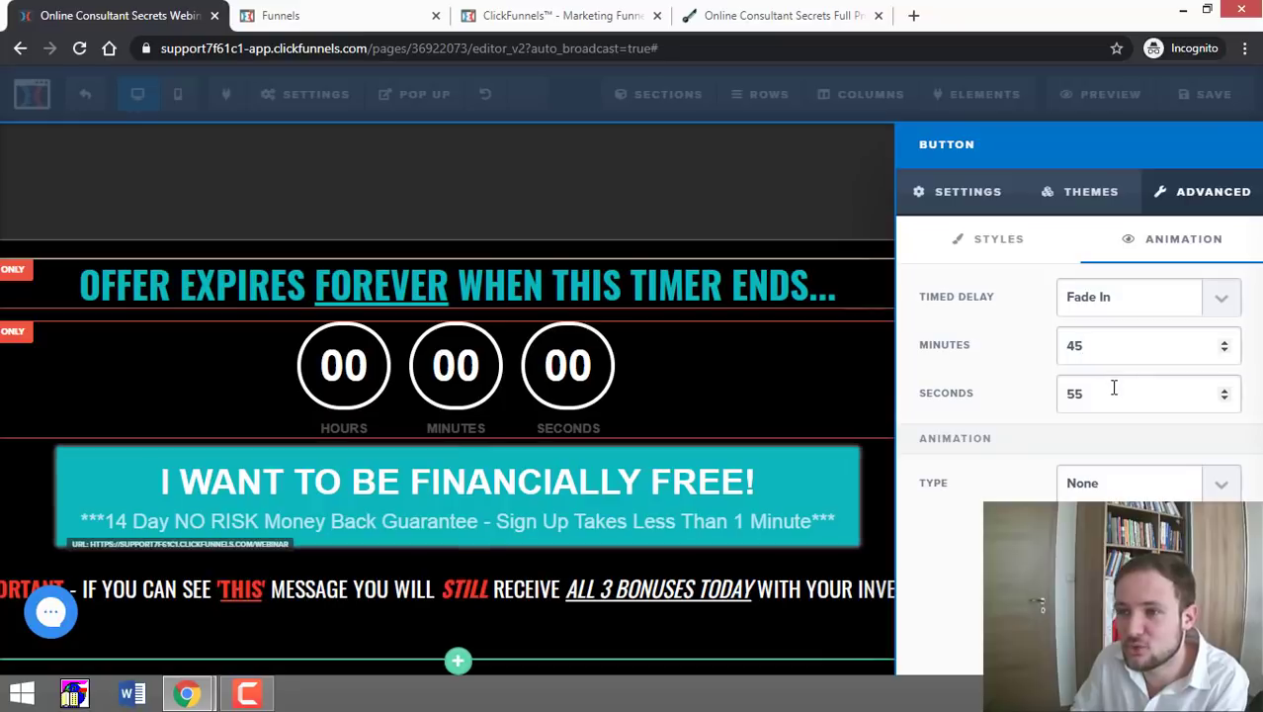
left_click(1096, 395)
left_click_drag(1096, 396, 1018, 406)
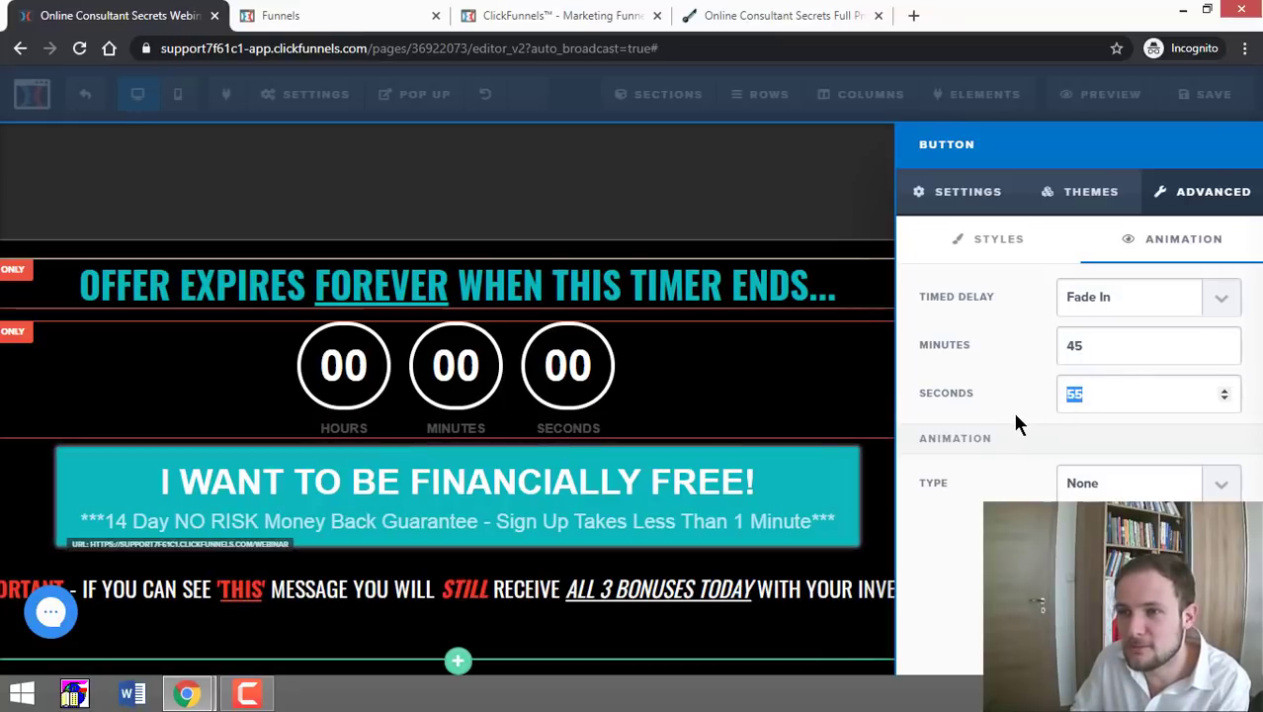
type("0")
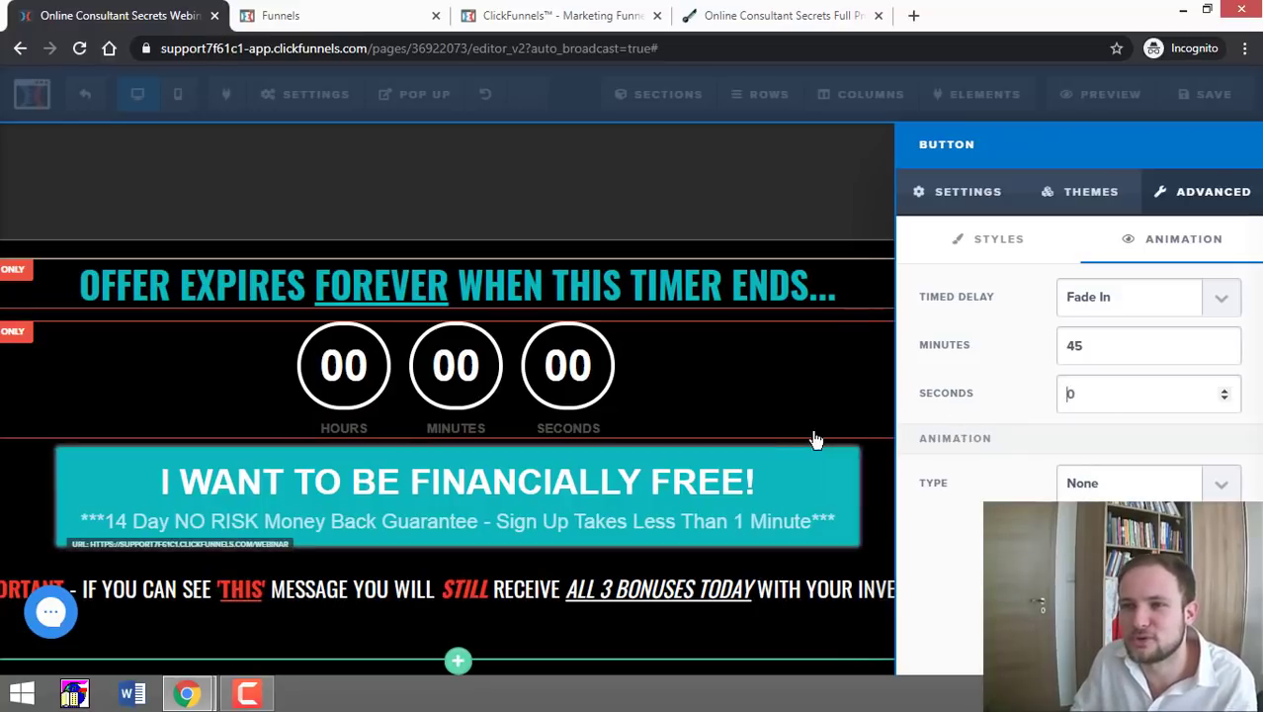
left_click(909, 232)
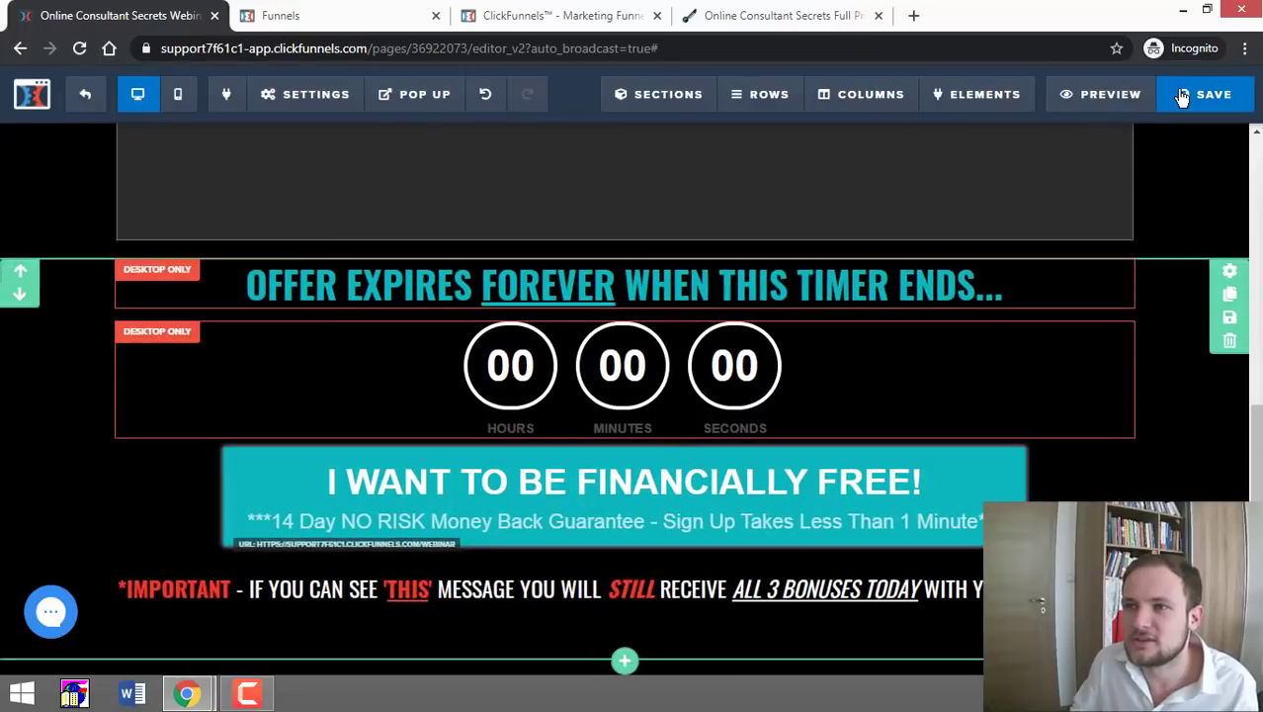
left_click(1182, 96)
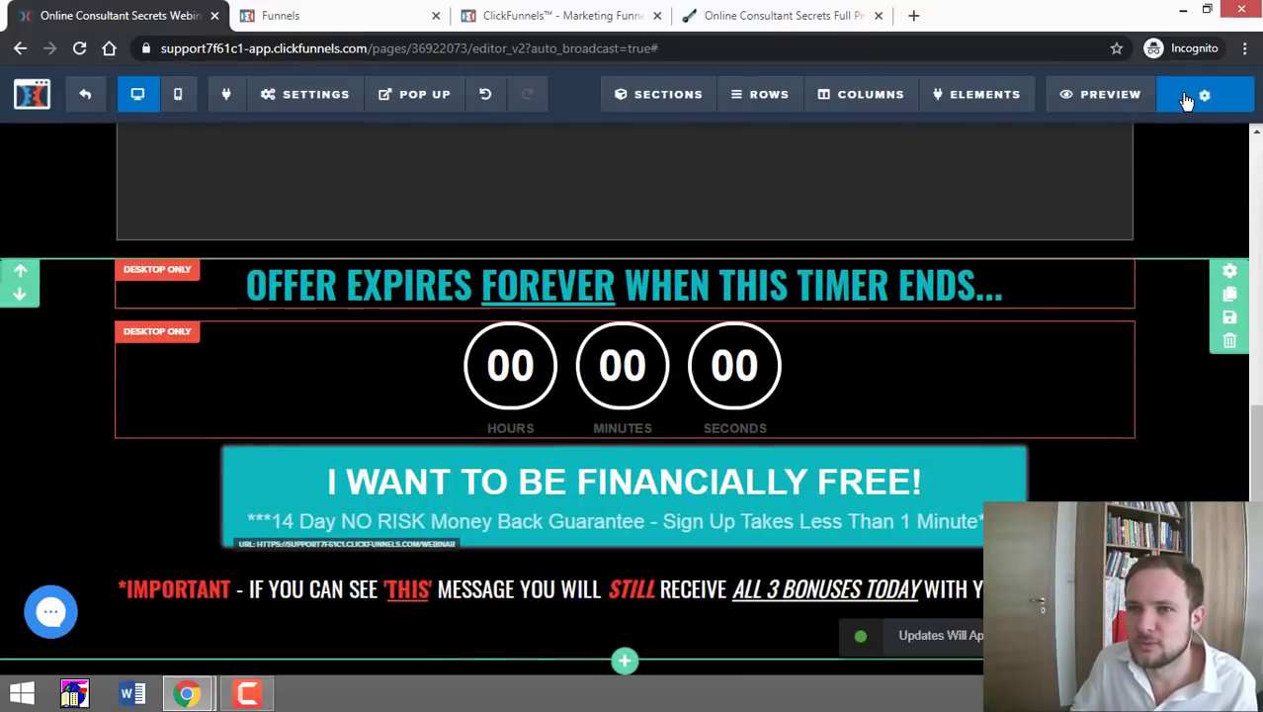
Step: Preview the broadcast room page, check the area around the offer countdown, and close the preview
left_click(1115, 94)
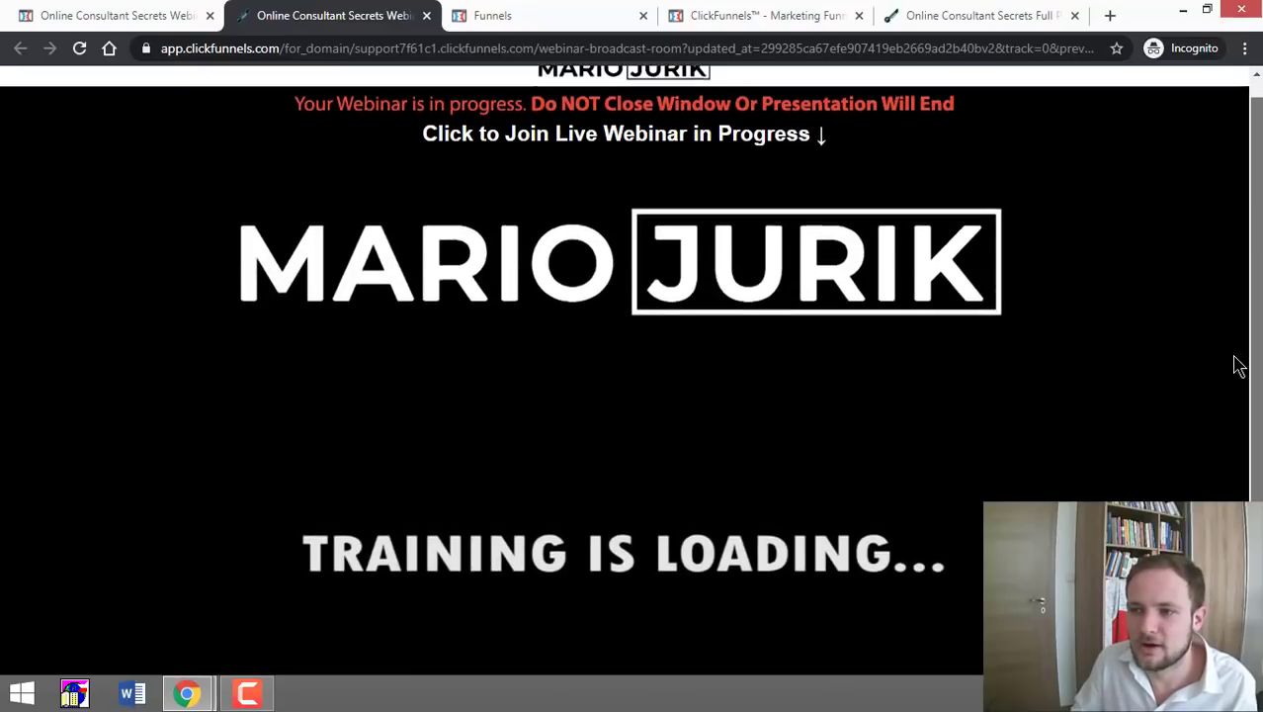
scroll(895, 495, "down", 2)
scroll(894, 495, "down", 1)
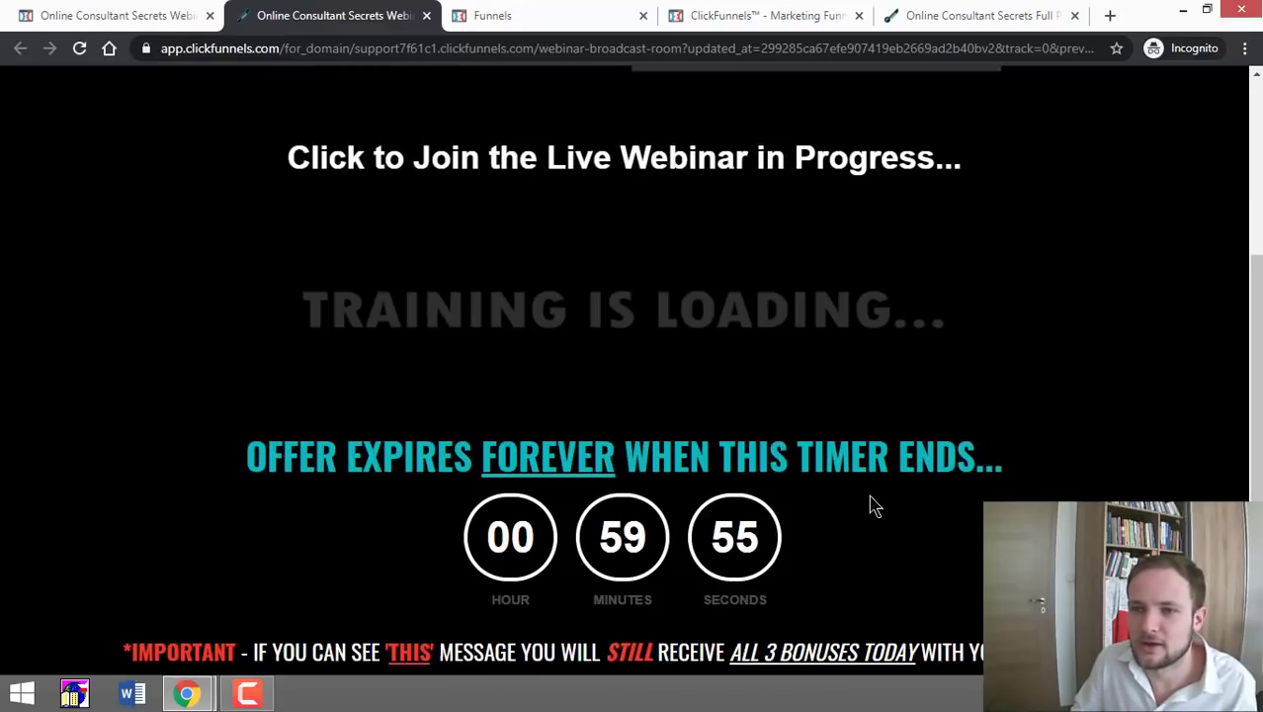
left_click(427, 17)
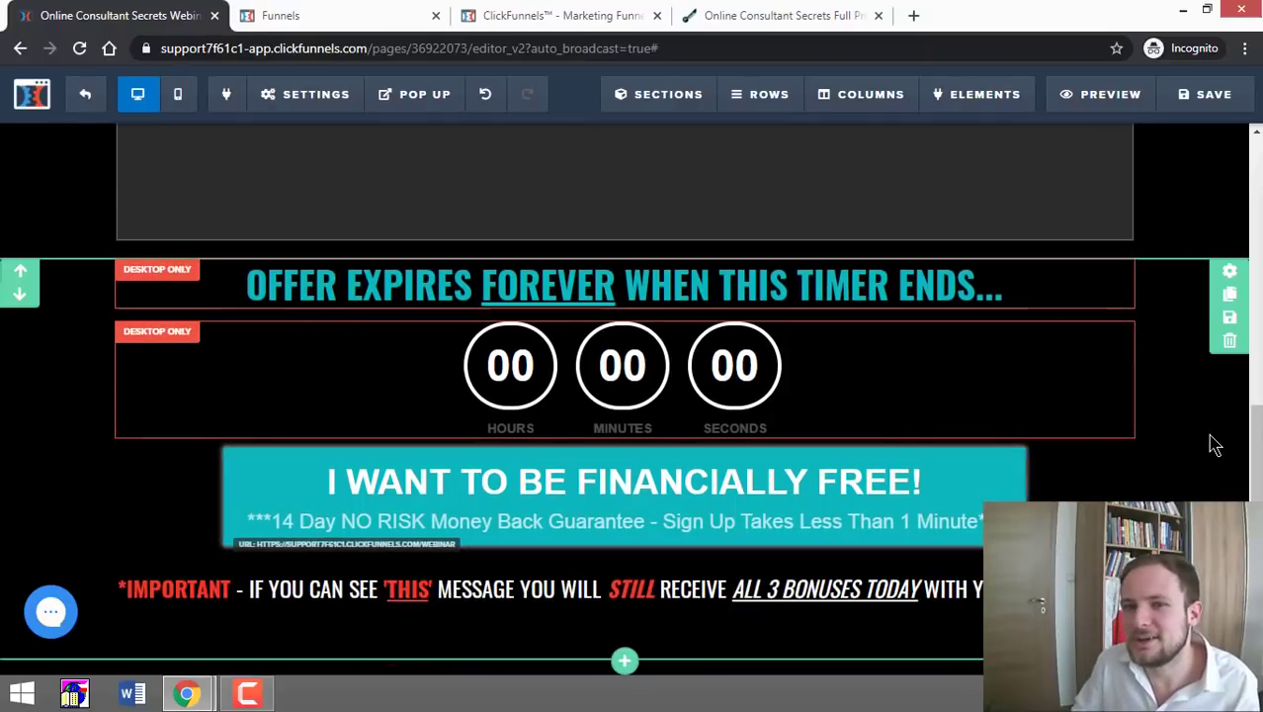
Step: Save the broadcast room page again and exit to the funnel's step overview
scroll(1253, 466, "up", 1)
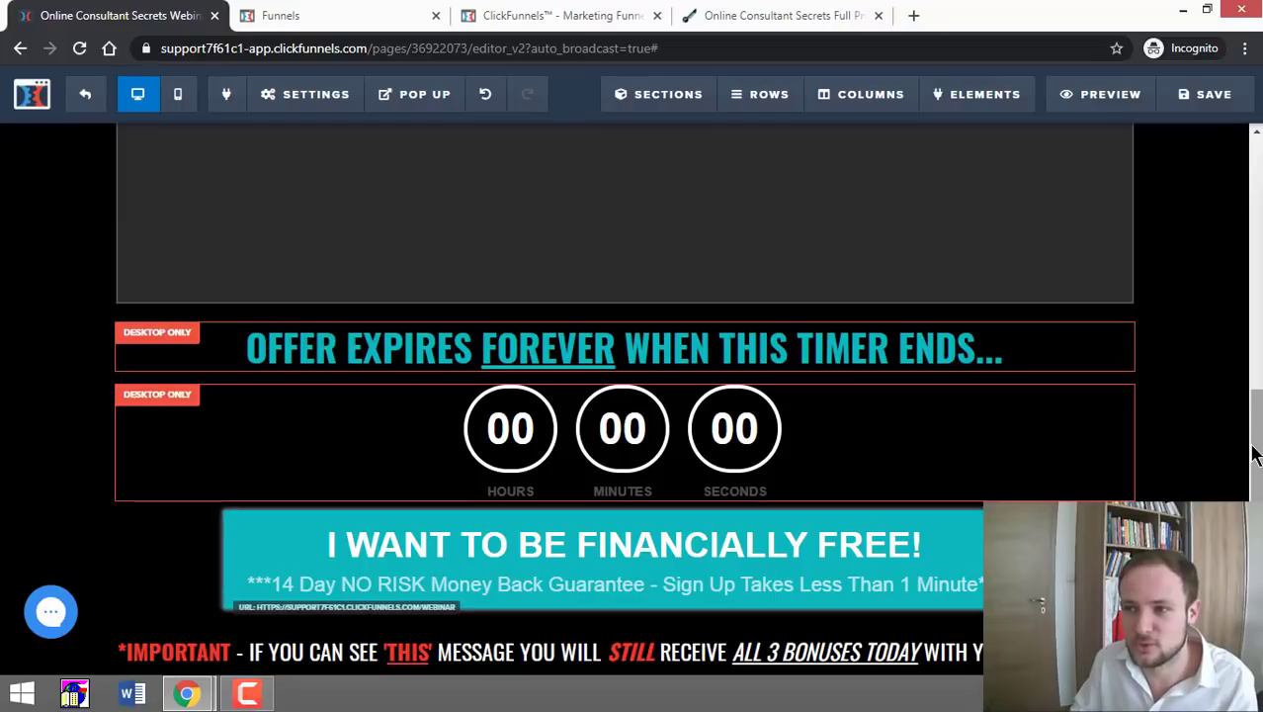
scroll(1253, 449, "up", 5)
scroll(1253, 396, "up", 2)
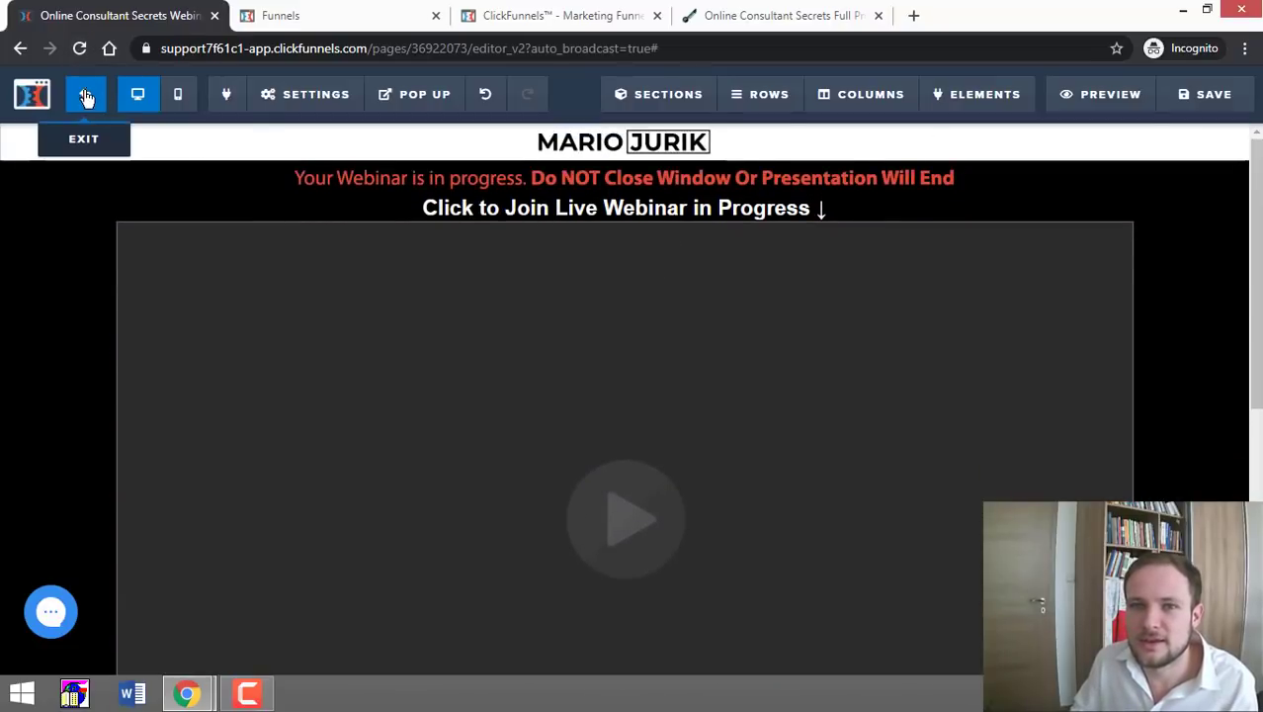
left_click(1186, 108)
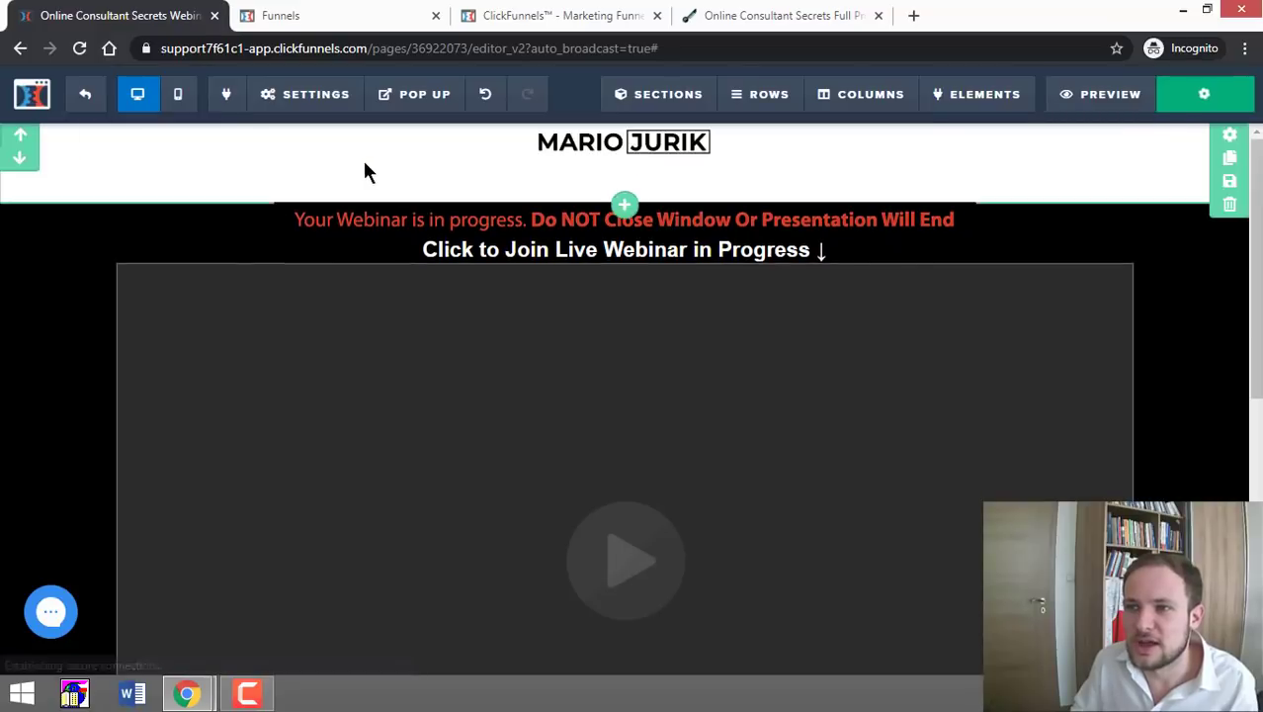
left_click(84, 96)
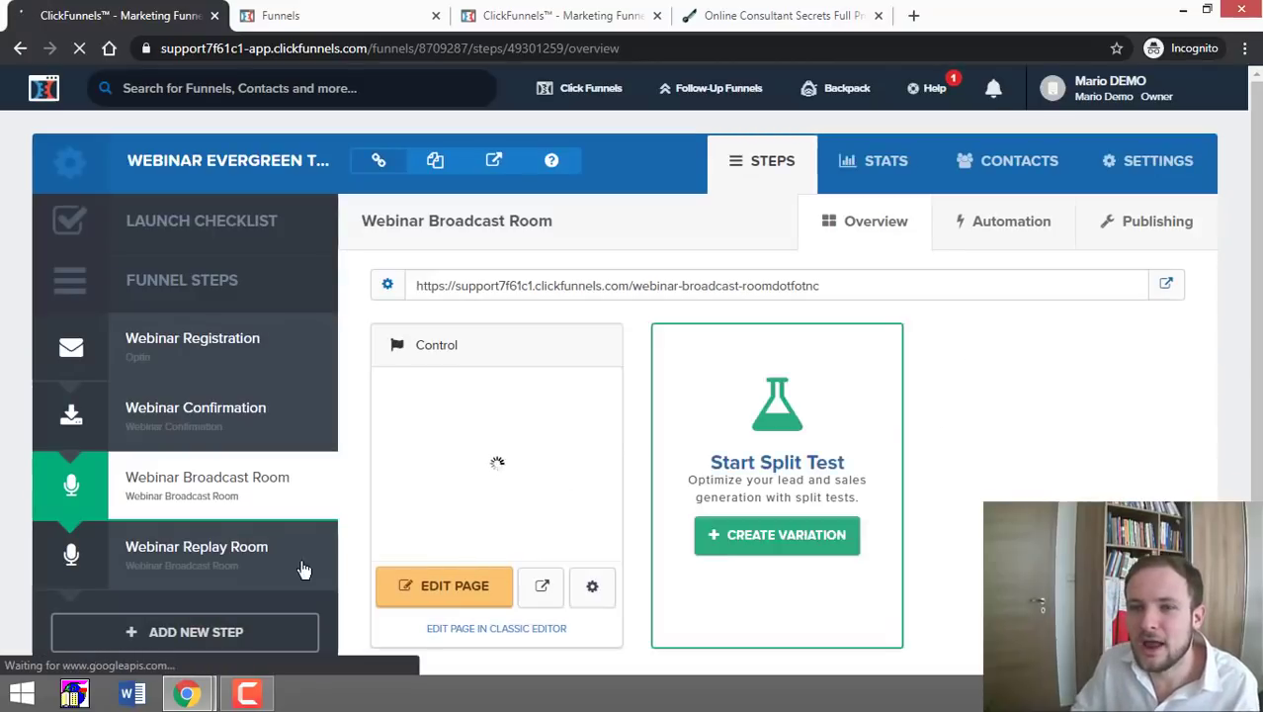
Step: Open the Webinar Replay Room page for editing, look through its video, countdown and offer button, and save it
left_click(193, 560)
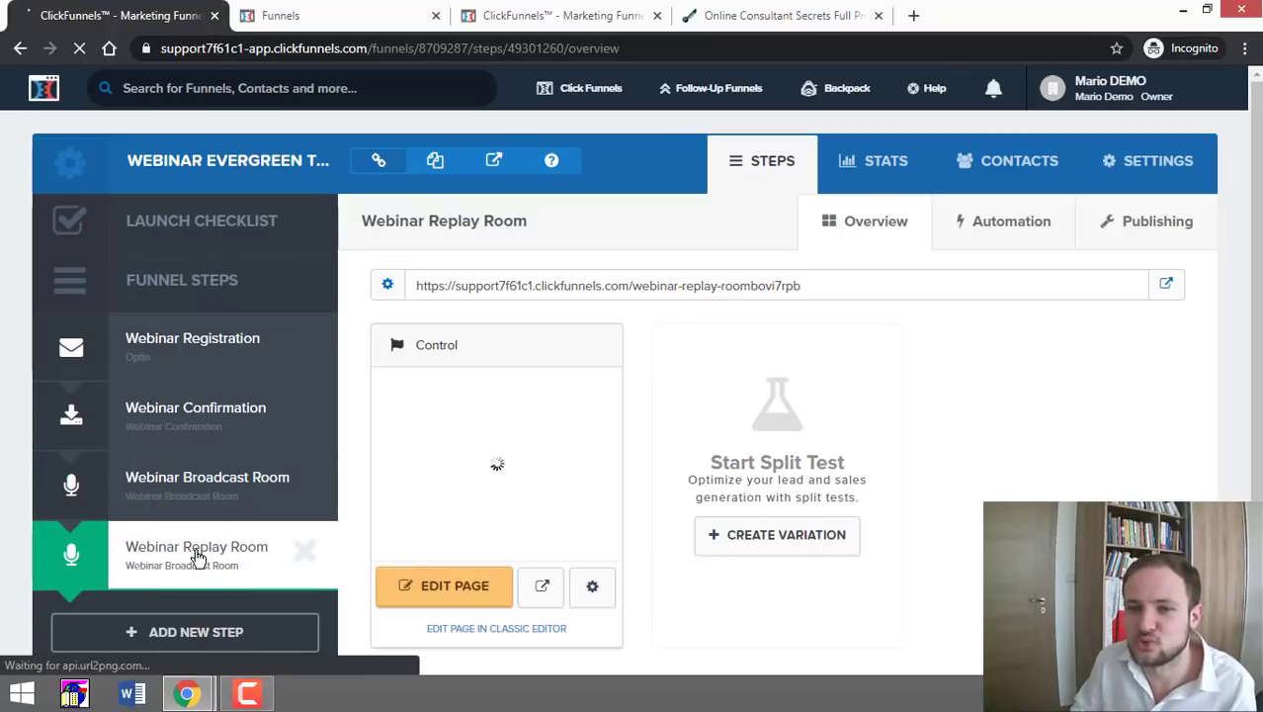
left_click(491, 593)
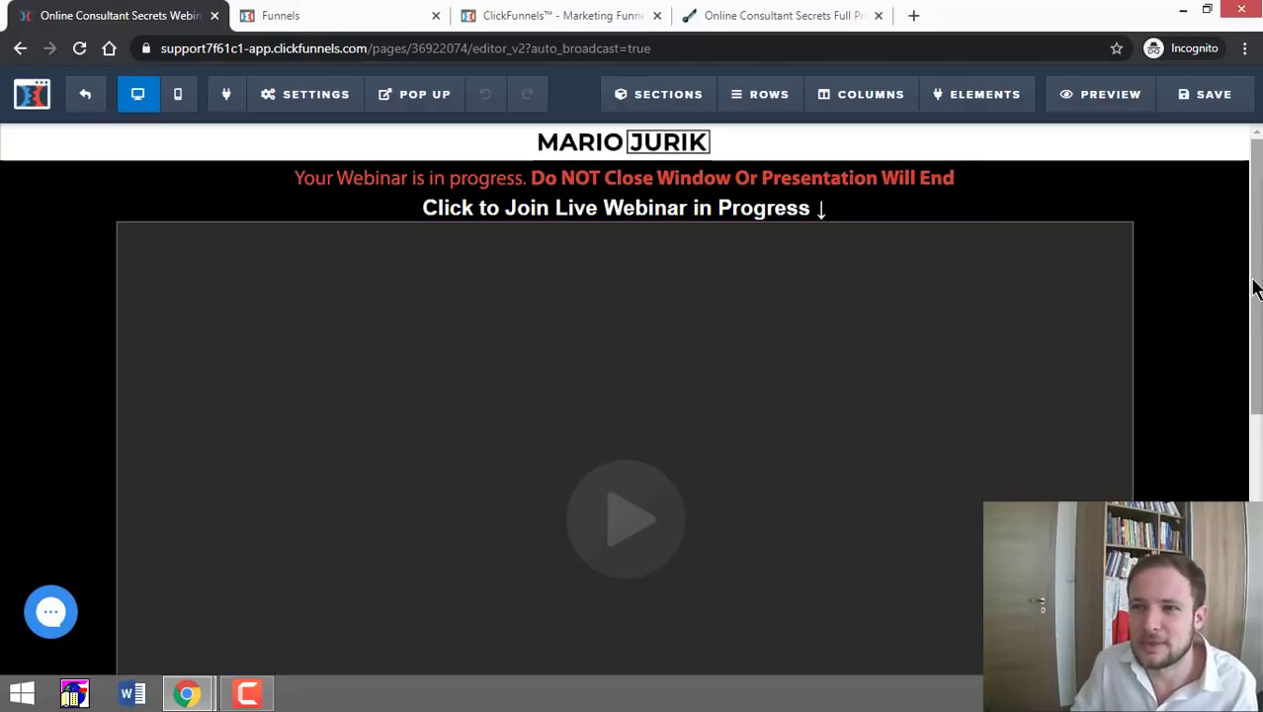
scroll(1257, 322, "down", 1)
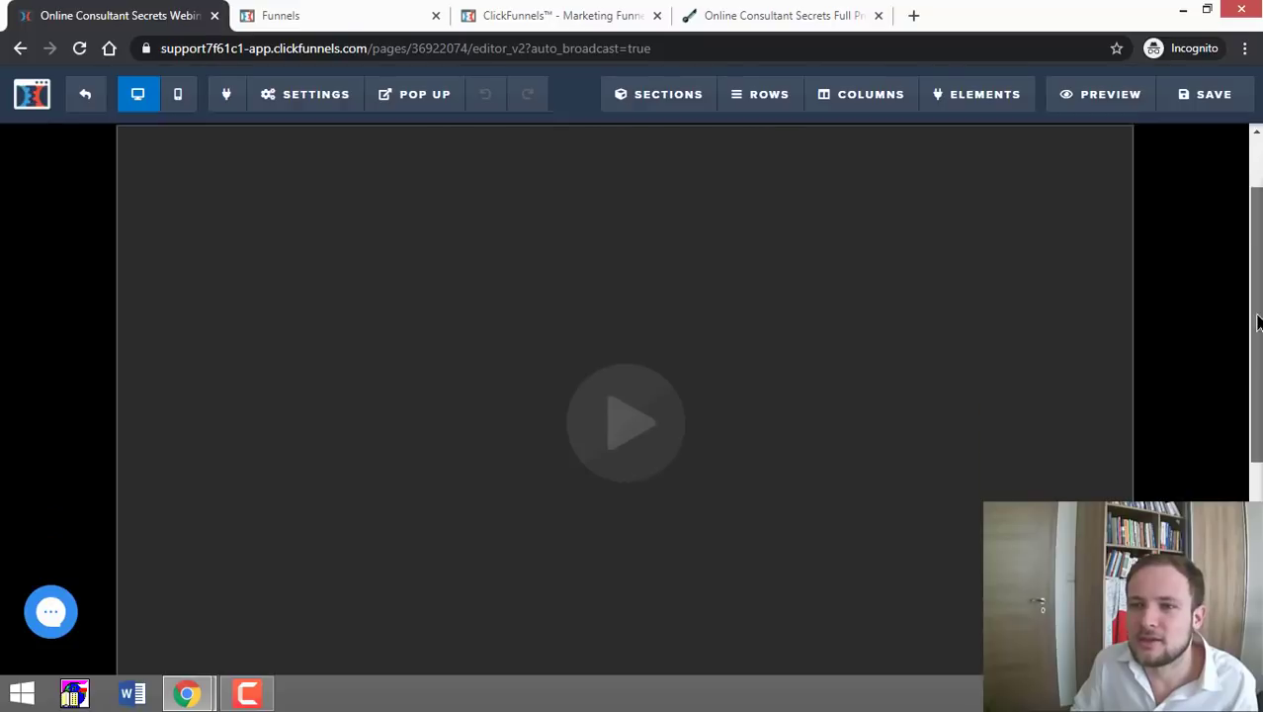
scroll(1212, 409, "down", 4)
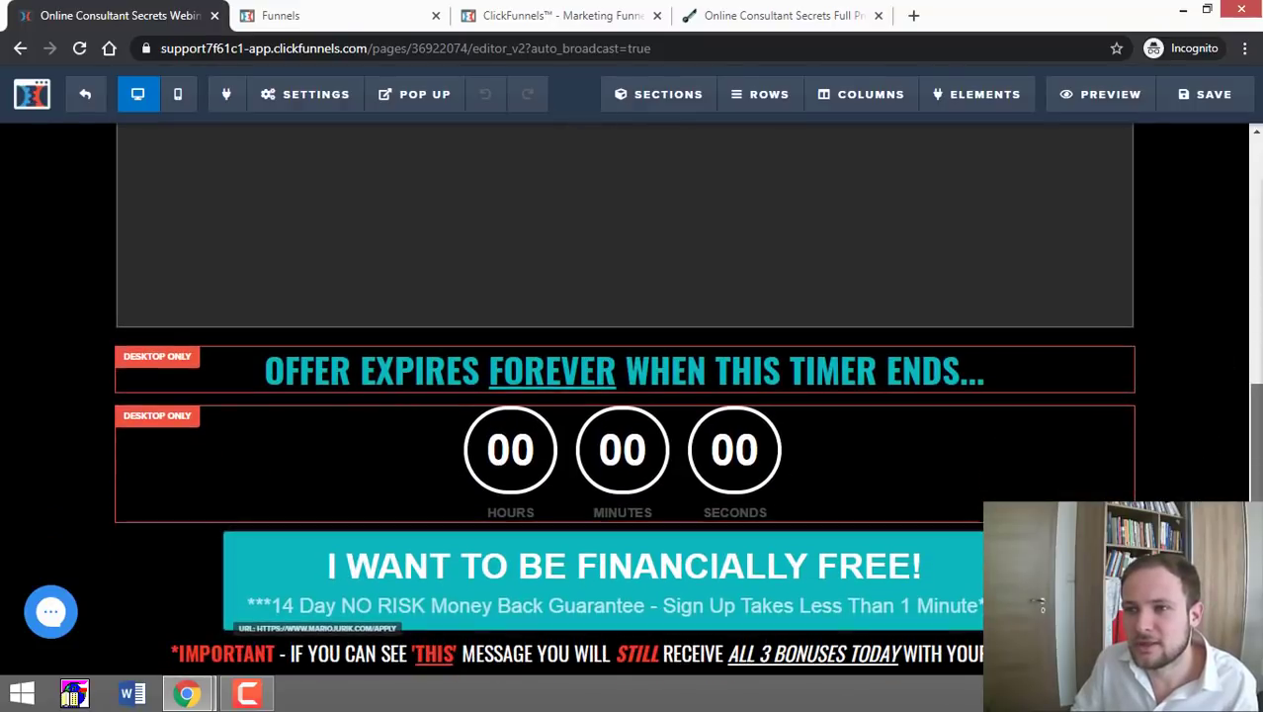
scroll(1232, 301, "up", 5)
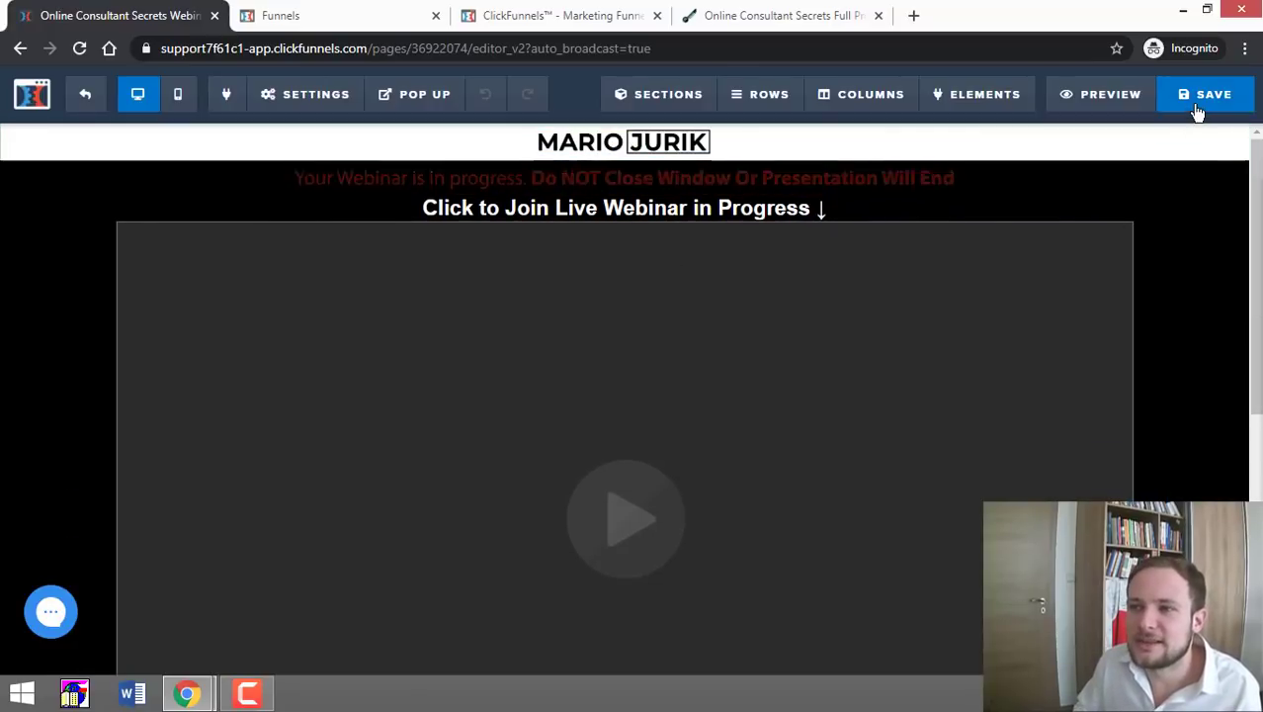
left_click(1197, 109)
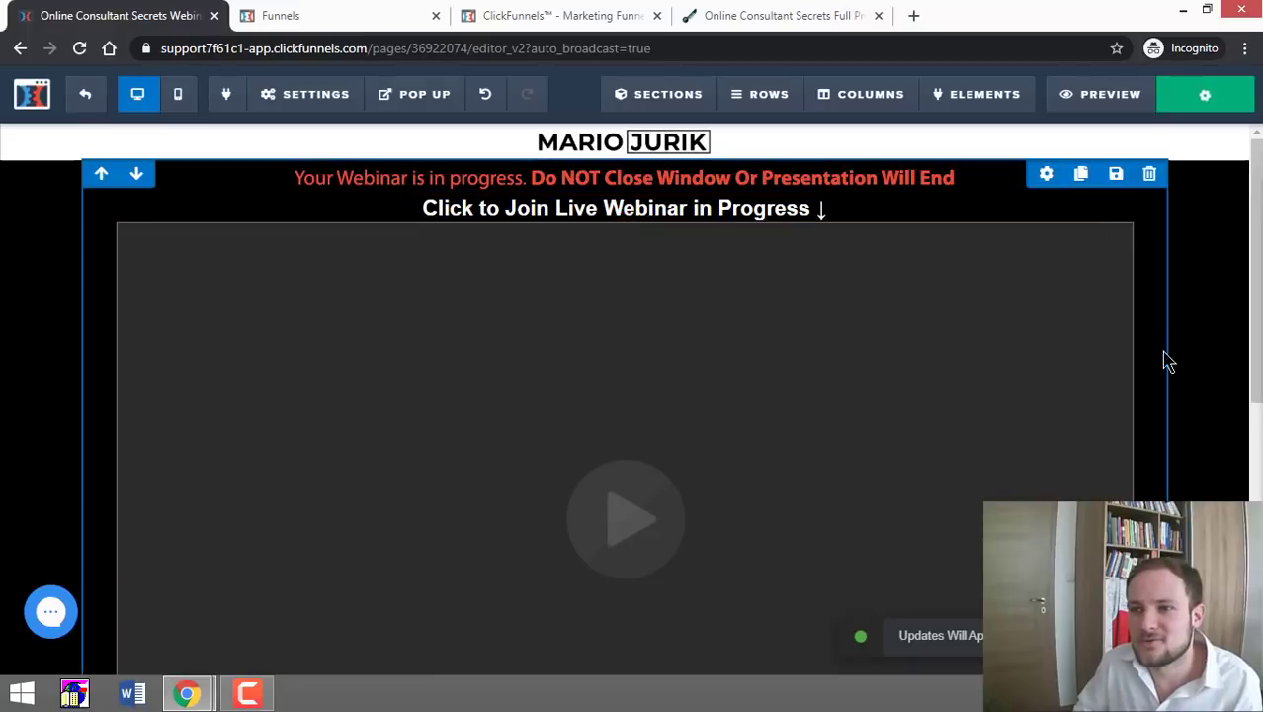